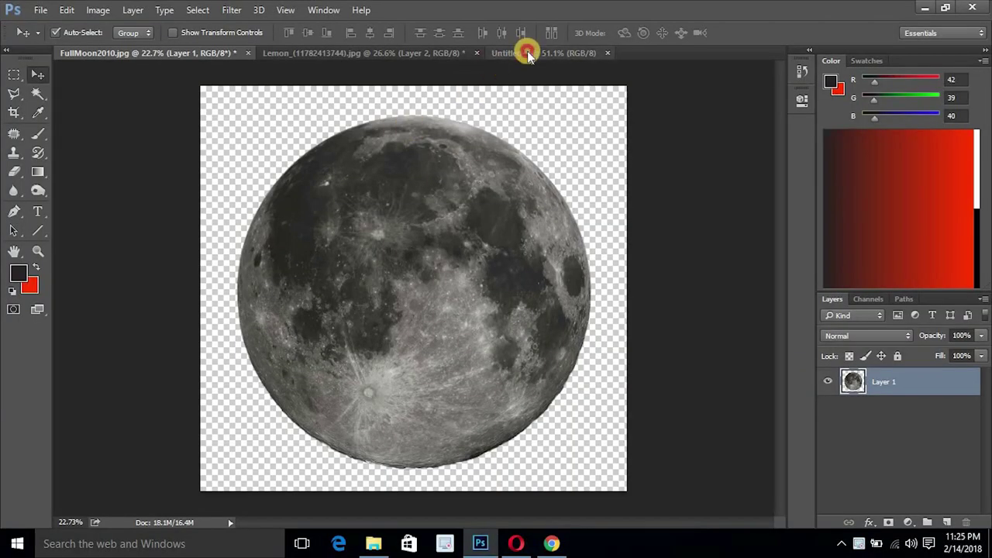
# Step: Drag the moon from FullMoon2010 into Untitled-1 as Layer 1, then select the white Background layer
pyautogui.click(526, 53)
pyautogui.click(147, 52)
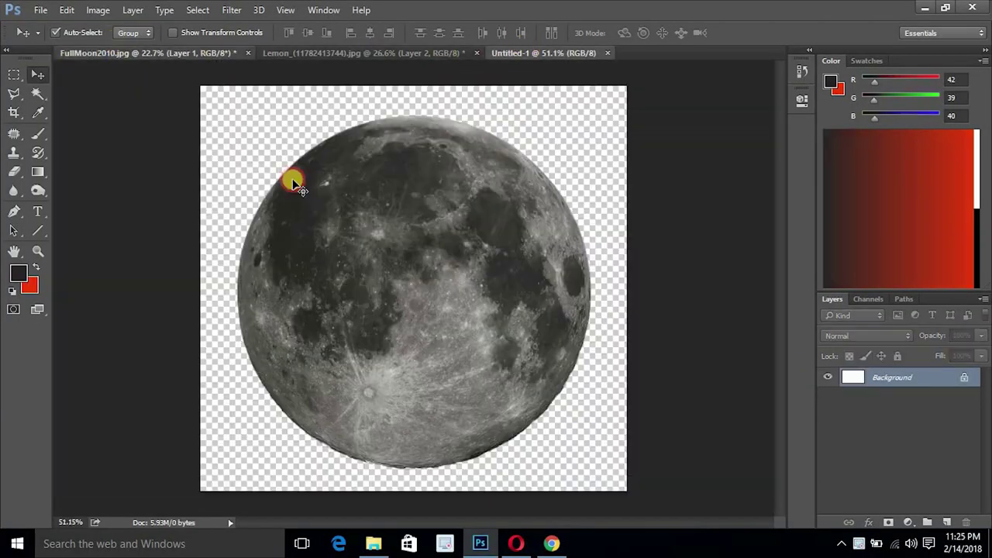
pyautogui.moveTo(436, 199)
pyautogui.mouseDown()
pyautogui.moveTo(534, 53)
pyautogui.moveTo(397, 319)
pyautogui.mouseUp()
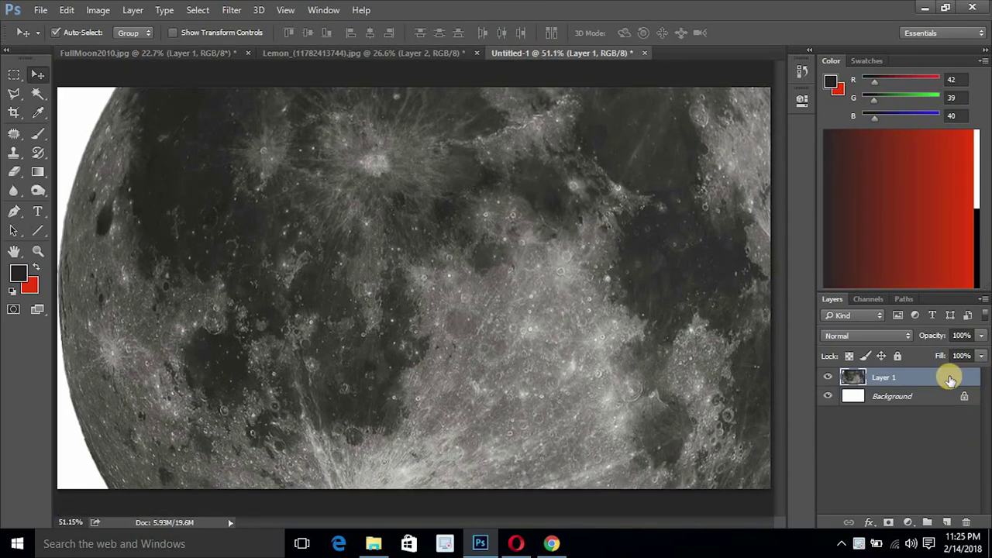
pyautogui.click(935, 394)
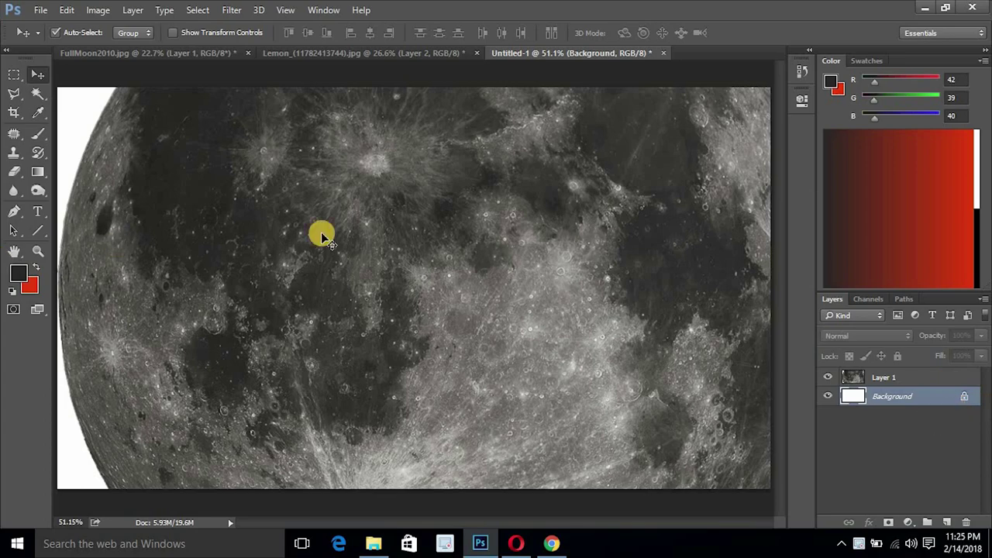
# Step: Fill the Background layer with dark grey #191919
pyautogui.click(19, 272)
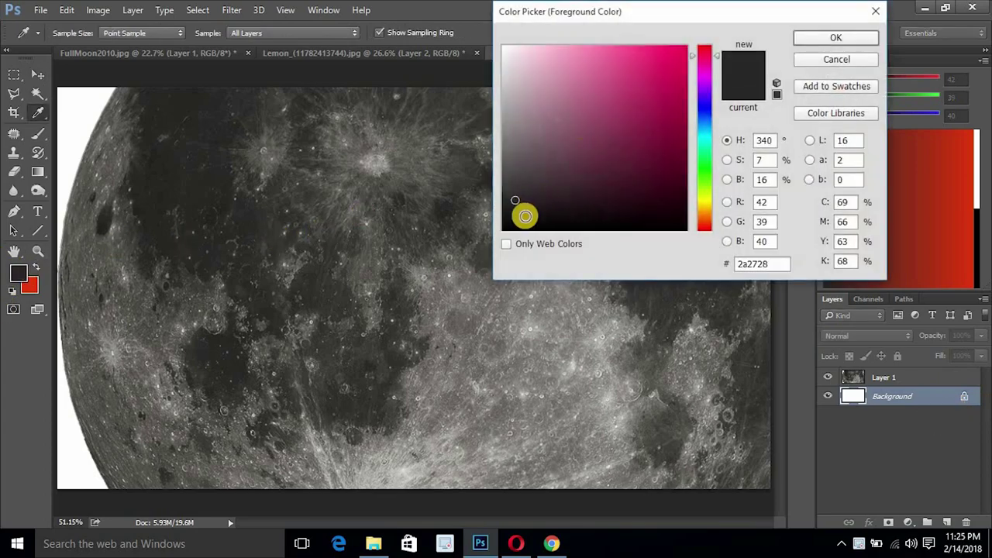
pyautogui.moveTo(504, 219); pyautogui.dragTo(509, 221)
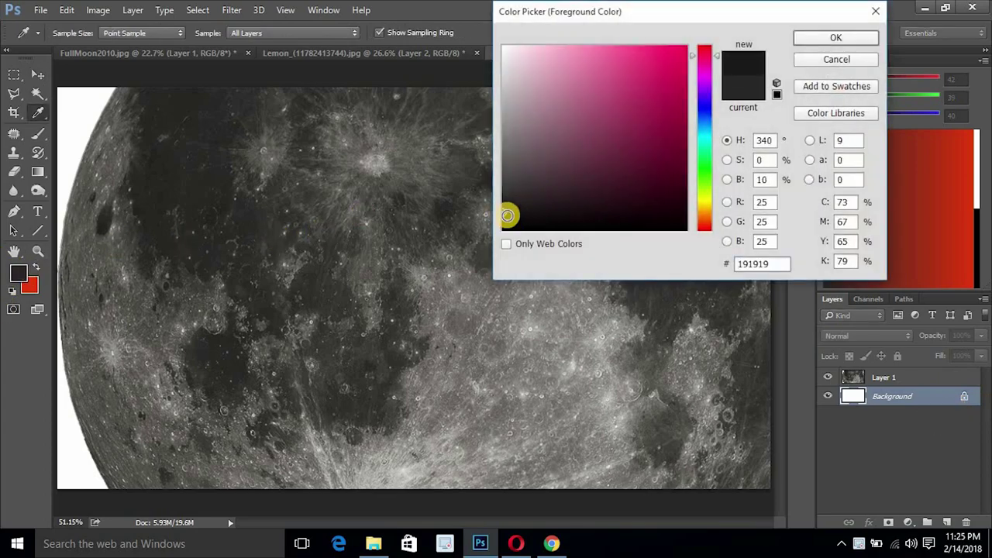
pyautogui.press('Return')
pyautogui.hotkey('alt', 'BackSpace')
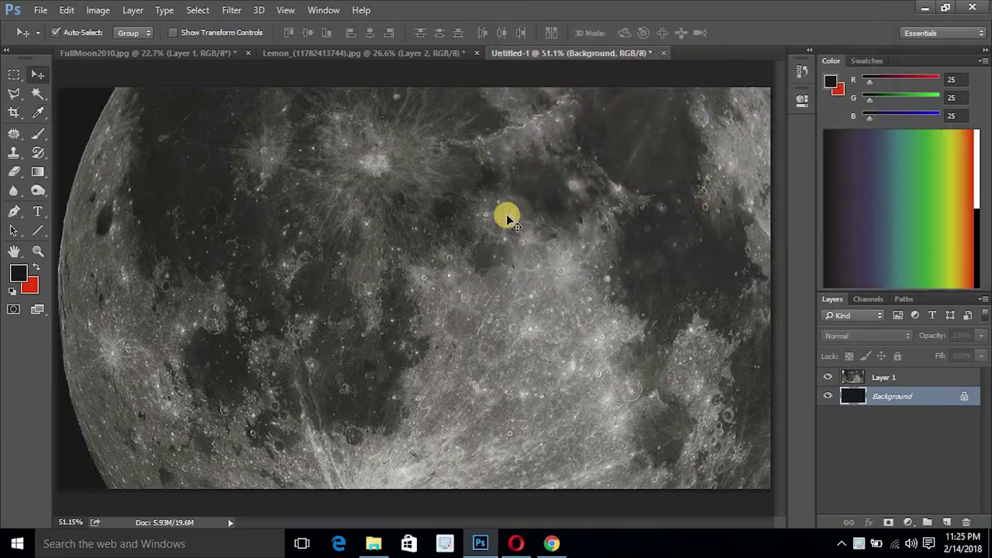
# Step: Resize the moon on Layer 1 so it fills the canvas
pyautogui.click(899, 377)
pyautogui.hotkey('ctrl', 't')
pyautogui.hotkey('ctrl', '0')
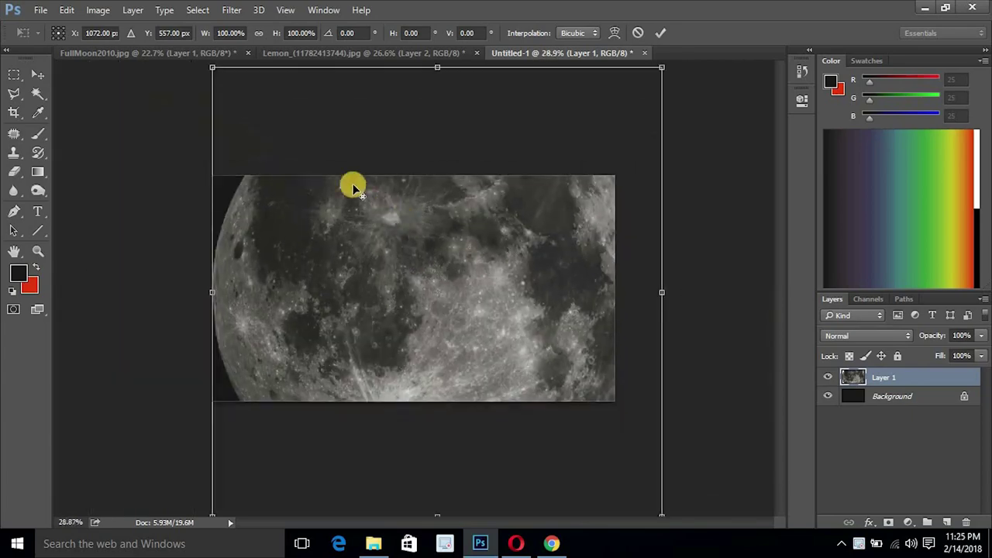
pyautogui.moveTo(214, 65)
pyautogui.mouseDown()
pyautogui.moveTo(312, 182)
pyautogui.moveTo(171, 110)
pyautogui.mouseUp()
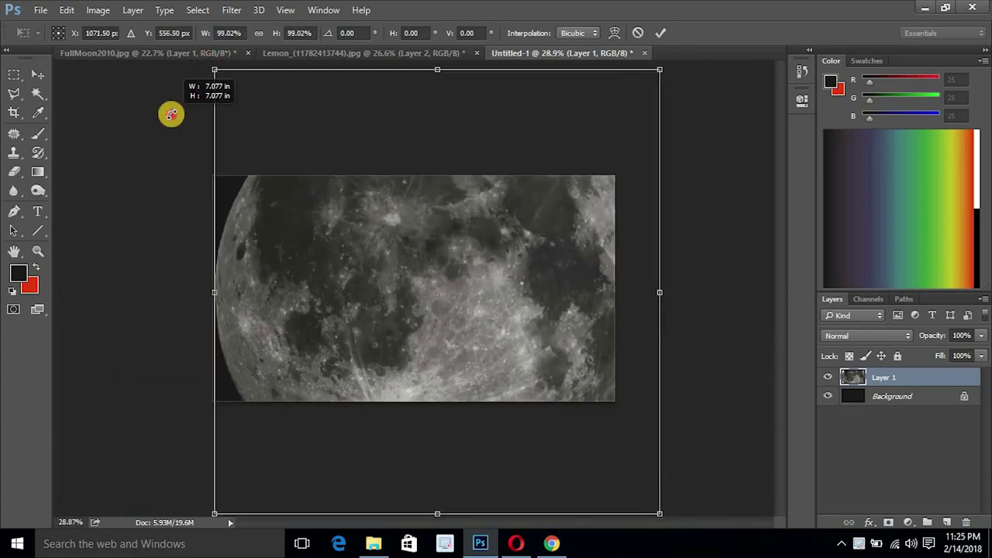
pyautogui.press('Return')
# Step: Duplicate Layer 1, hide the original, and shift Layer 1 copy up and left
pyautogui.hotkey('ctrl', 'j')
pyautogui.click(828, 396)
pyautogui.hotkey('ctrl', 't')
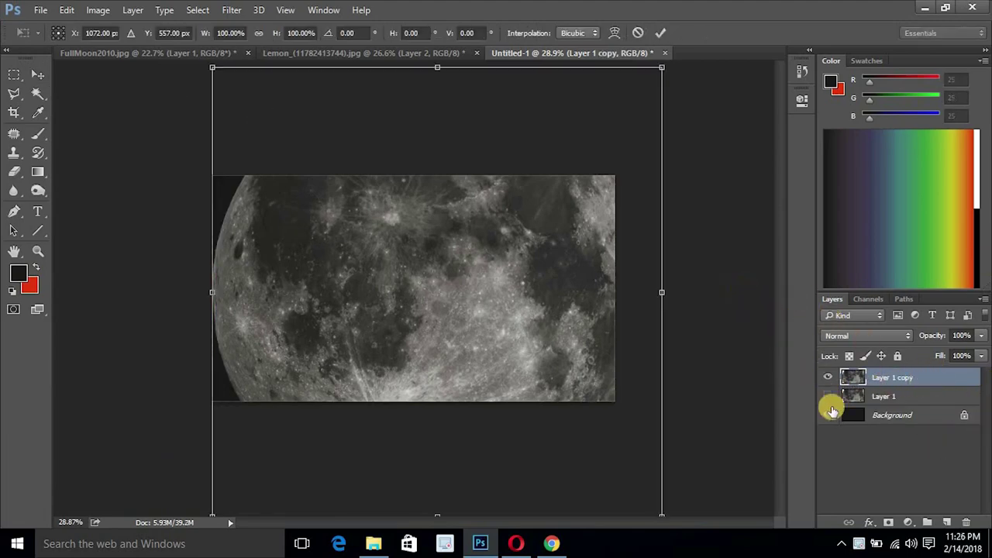
pyautogui.moveTo(463, 259); pyautogui.dragTo(471, 243)
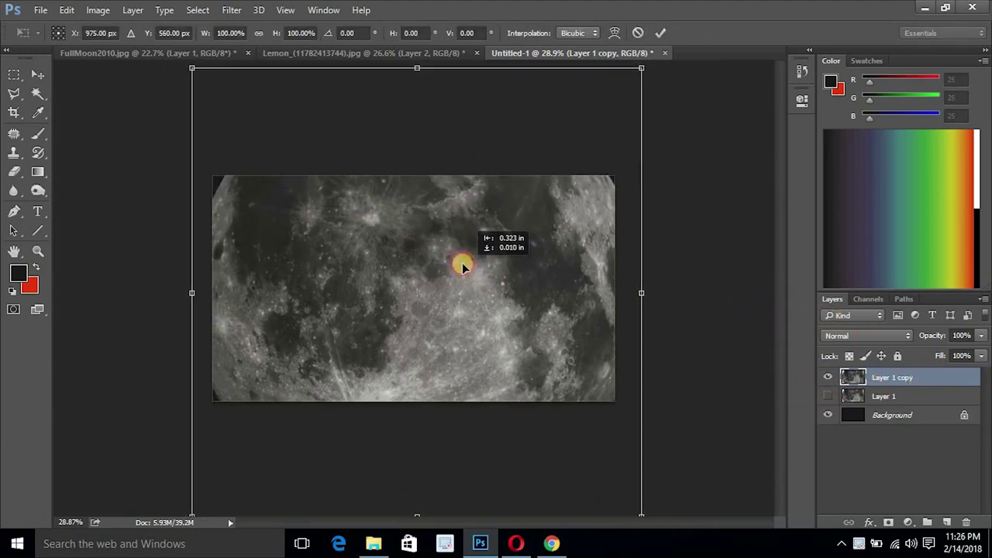
pyautogui.press('Return')
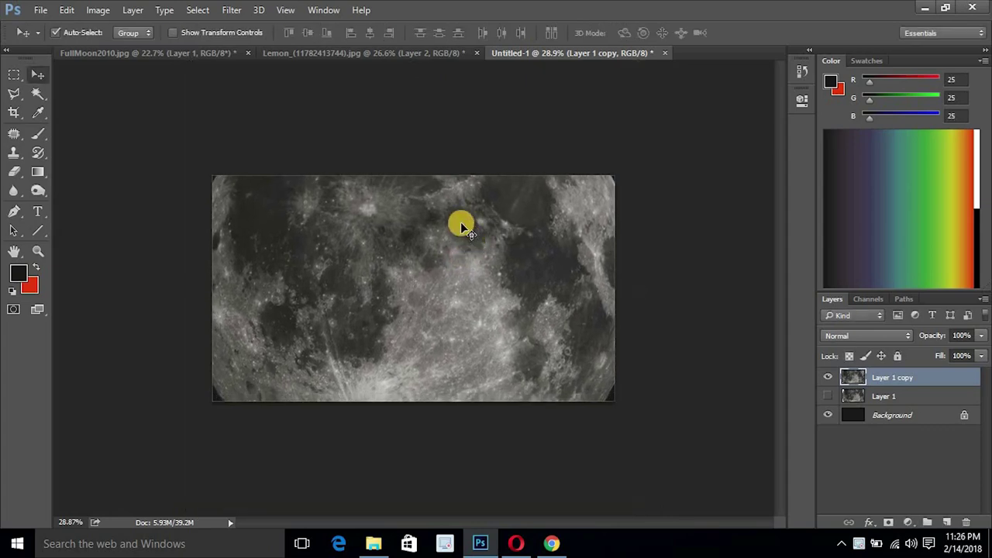
pyautogui.click(232, 10)
pyautogui.moveTo(236, 156)
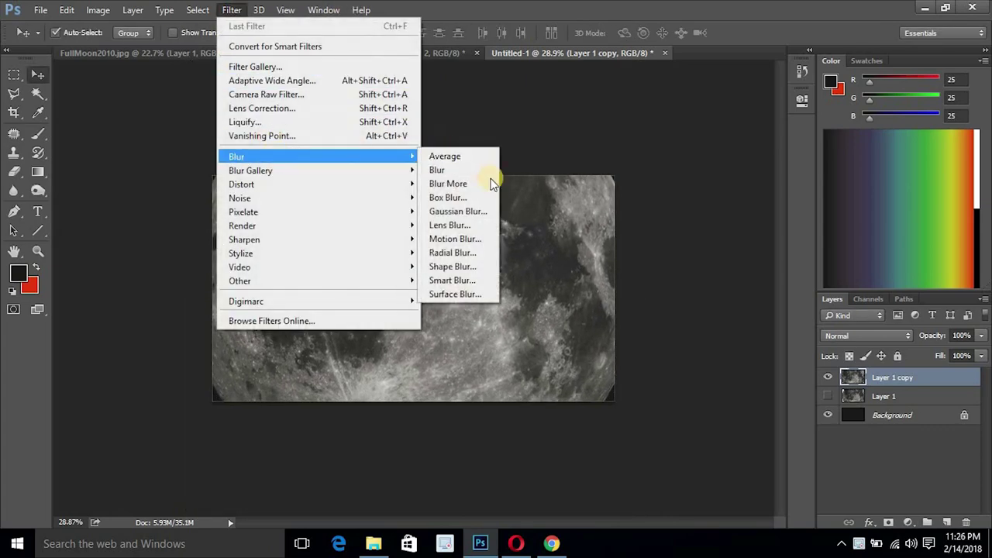
# Step: Apply a Gaussian Blur with radius 188.9 to Layer 1 copy
pyautogui.click(474, 210)
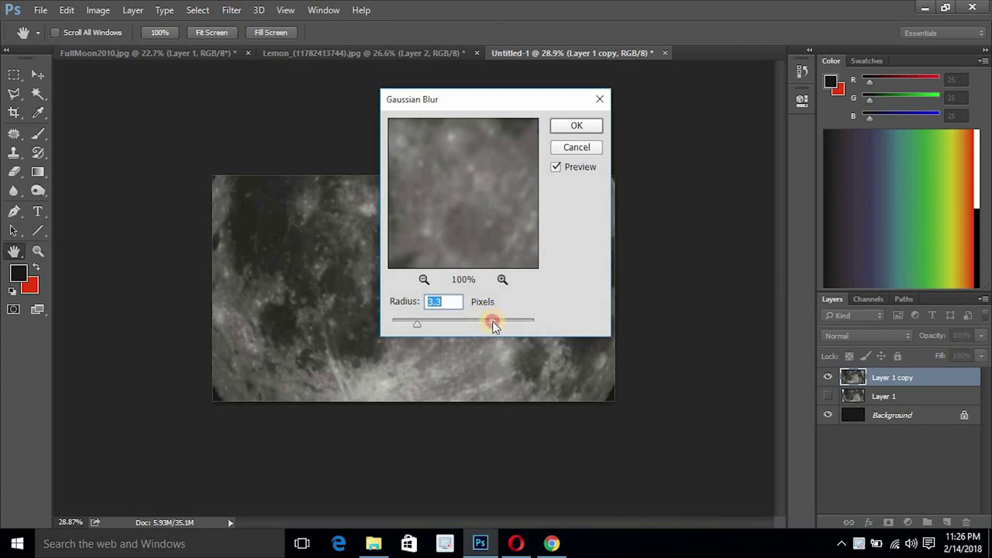
pyautogui.moveTo(493, 326); pyautogui.dragTo(519, 325)
pyautogui.click(505, 321)
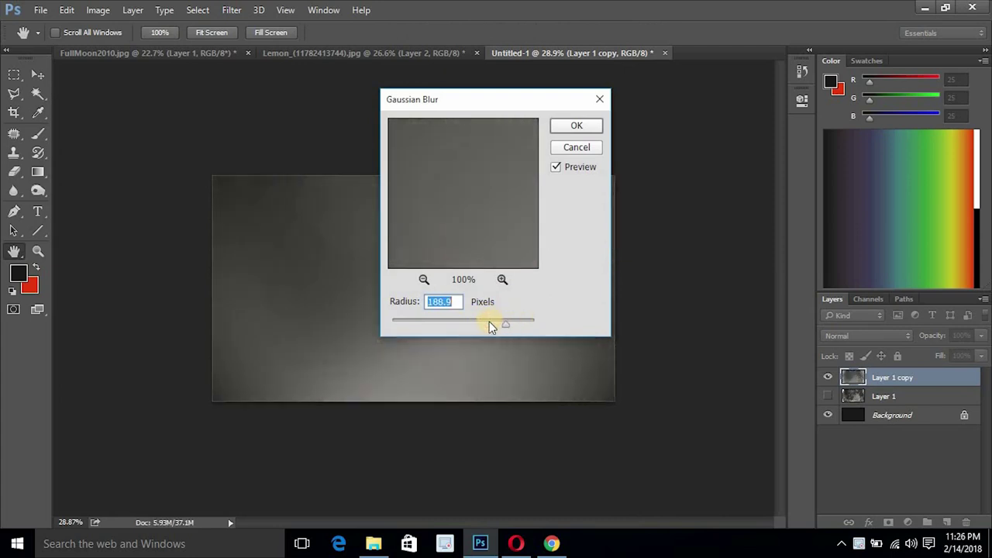
pyautogui.click(576, 127)
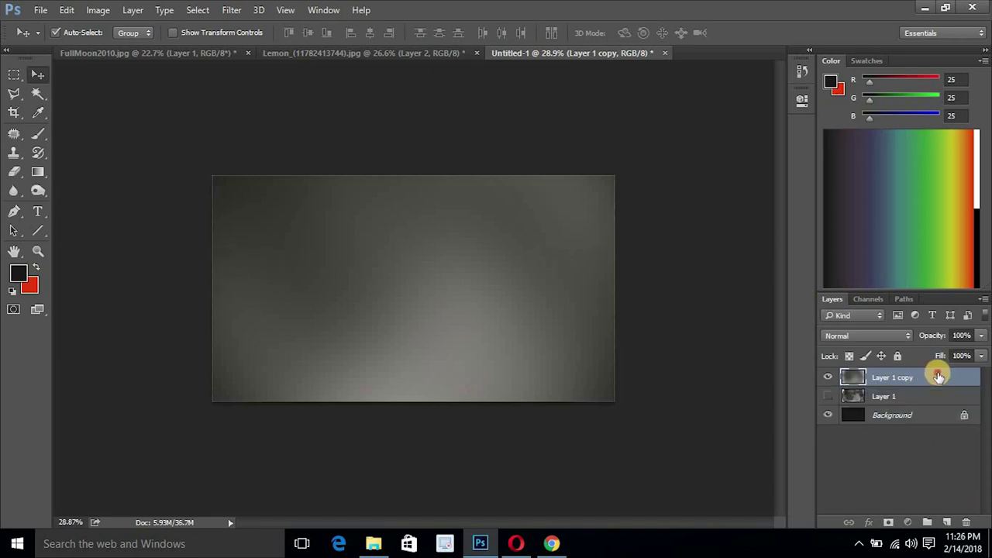
# Step: Move Layer 1 copy below Layer 1 and set its opacity to 30%
pyautogui.moveTo(936, 378); pyautogui.dragTo(938, 403)
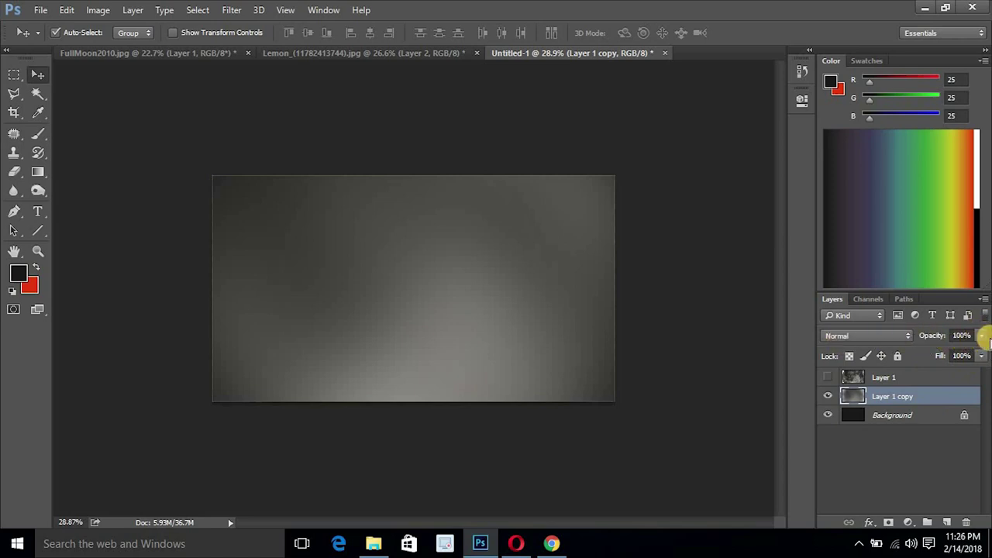
pyautogui.click(981, 338)
pyautogui.click(935, 353)
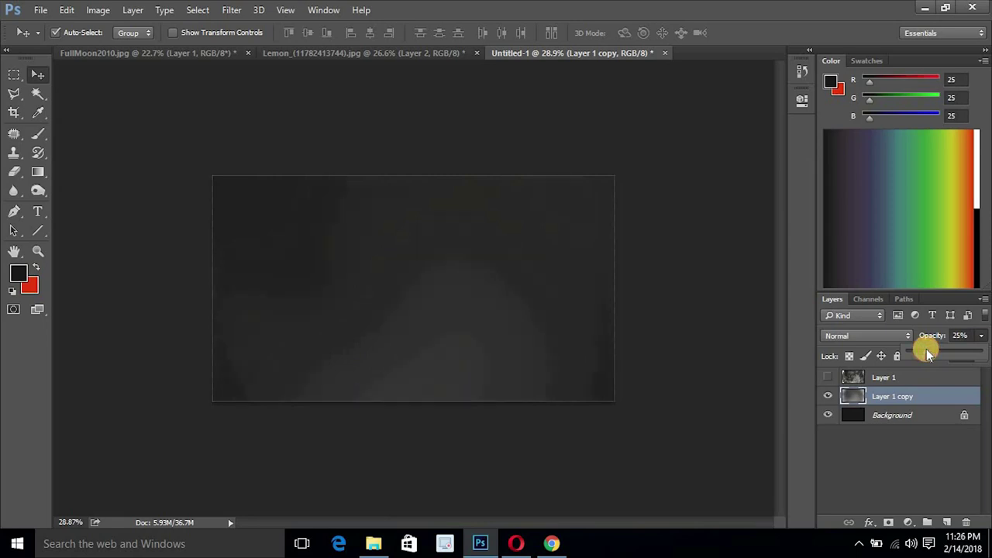
pyautogui.moveTo(931, 362); pyautogui.dragTo(918, 410)
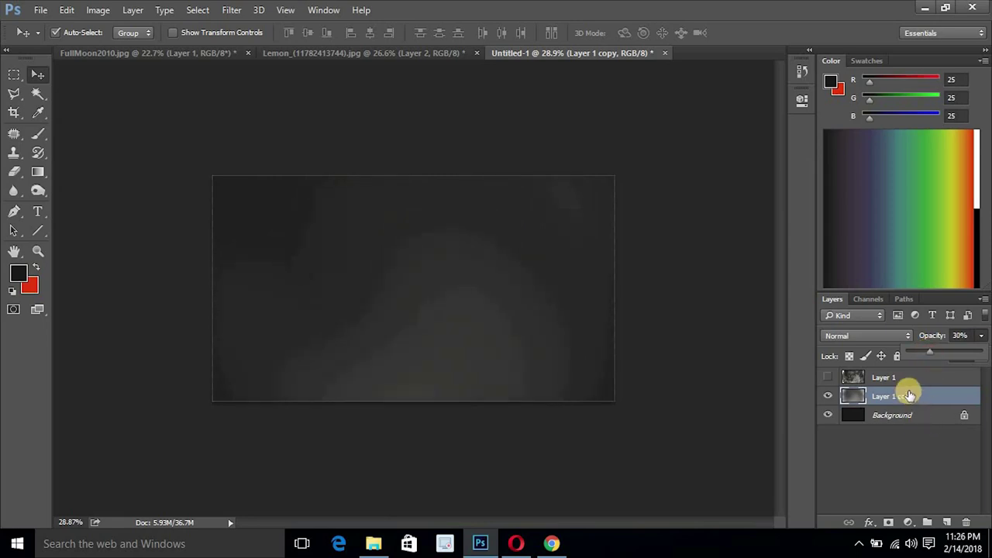
pyautogui.click(911, 398)
pyautogui.hotkey('ctrl', 'shift', 'alt', 'e')
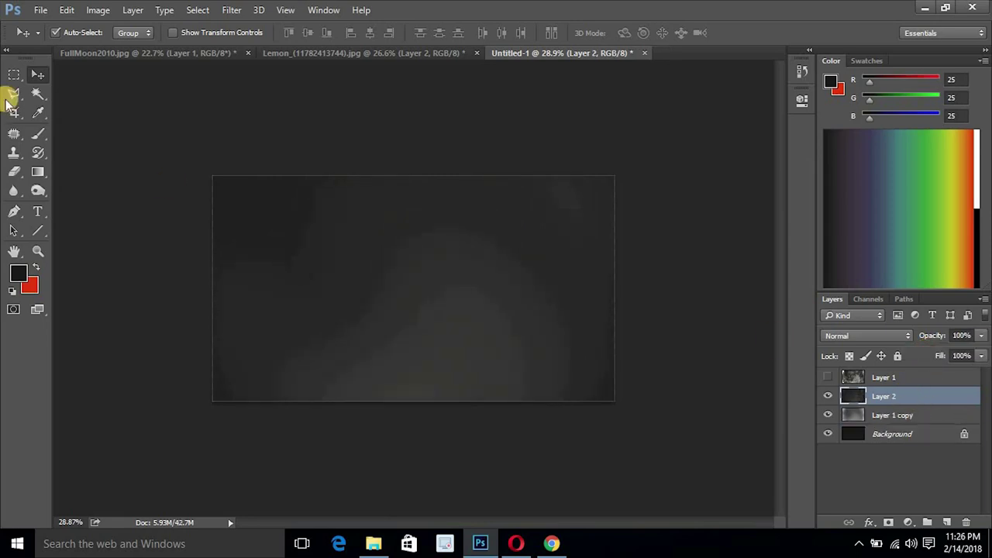
# Step: Add noise to the stamped Layer 2, then fade both Layer 2 and Layer 1 copy
pyautogui.click(231, 10)
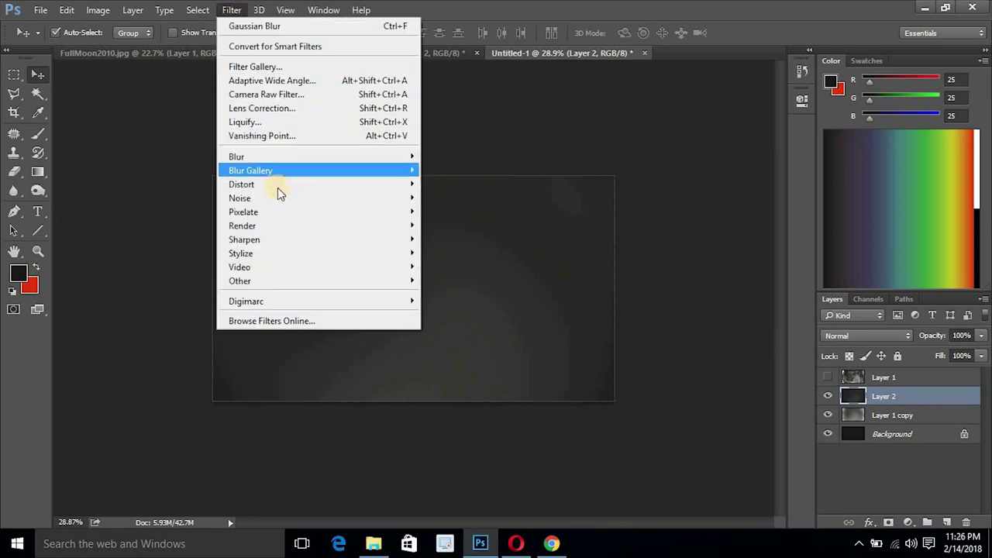
pyautogui.moveTo(241, 185)
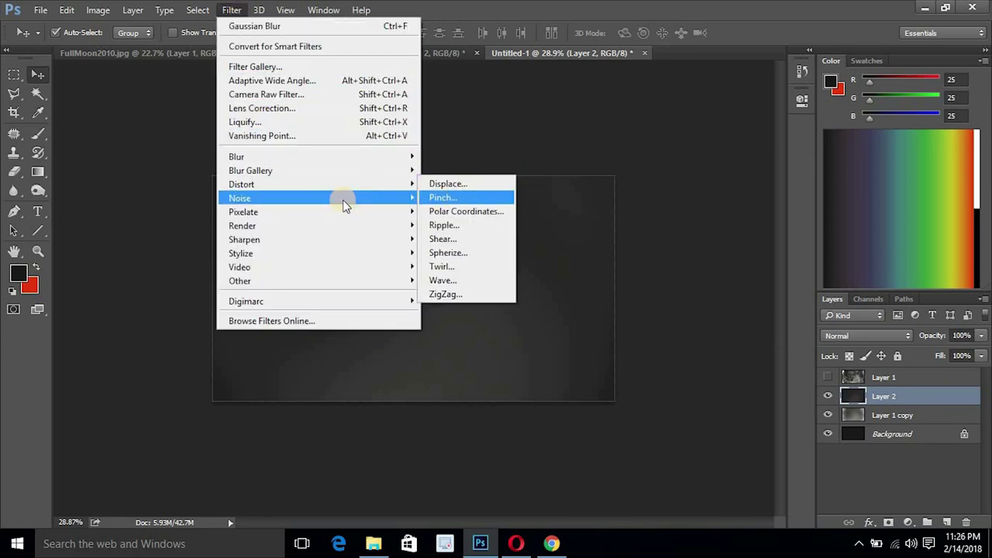
pyautogui.click(455, 198)
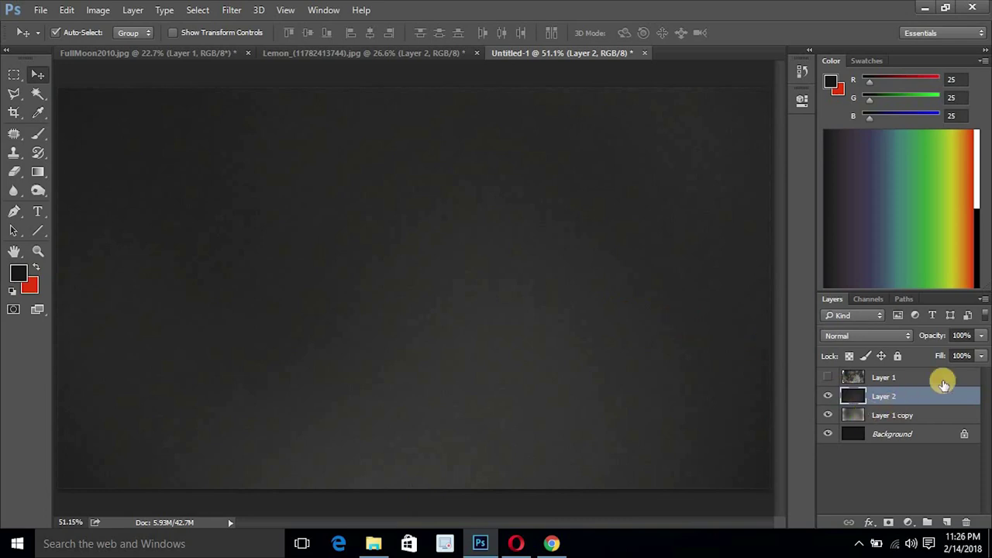
pyautogui.keyDown('shift'); pyautogui.click(930, 415); pyautogui.keyUp('shift')
pyautogui.click(981, 355)
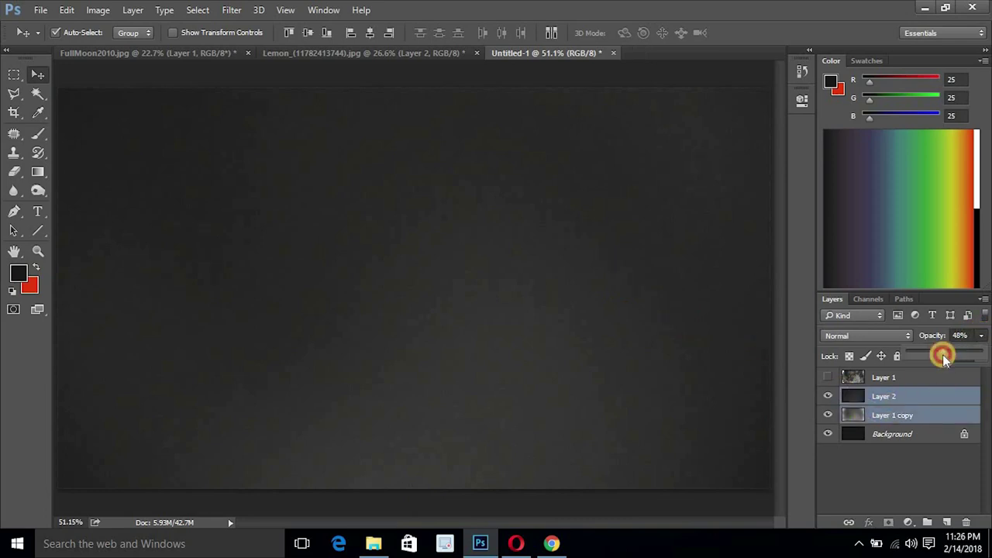
pyautogui.moveTo(942, 354); pyautogui.dragTo(916, 353)
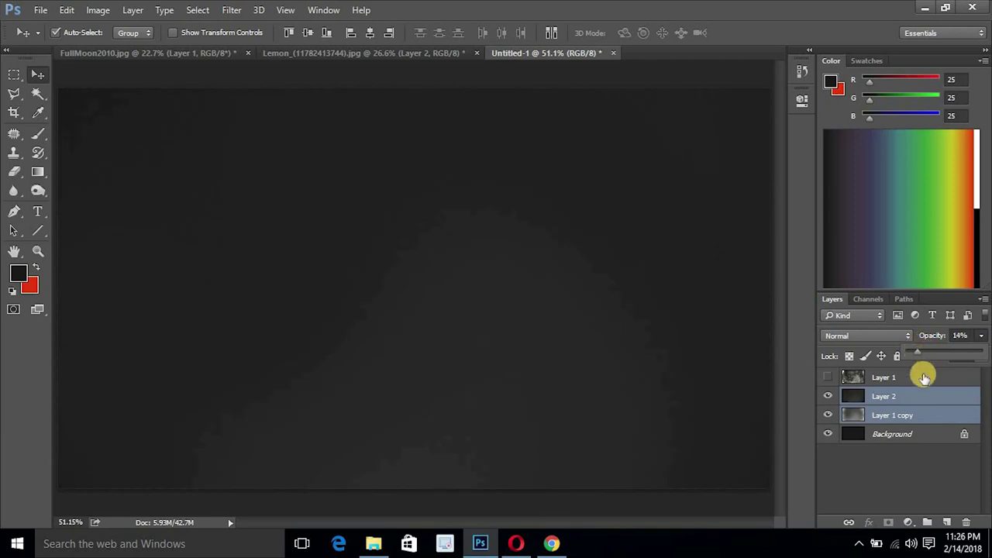
# Step: Set Layer 2's opacity to 47% and make moon Layer 1 visible again
pyautogui.click(922, 395)
pyautogui.click(981, 340)
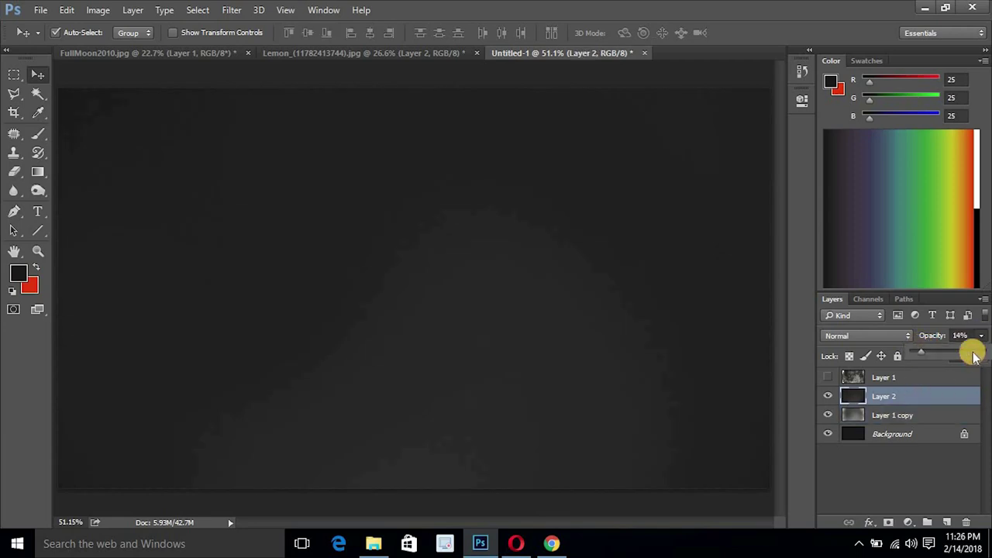
pyautogui.moveTo(974, 354); pyautogui.dragTo(954, 354)
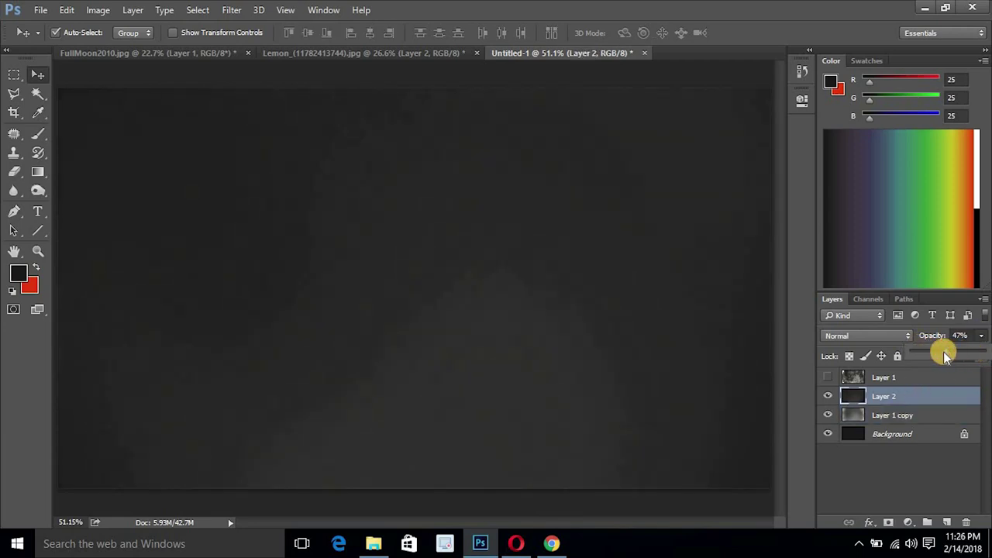
pyautogui.click(828, 377)
pyautogui.click(890, 377)
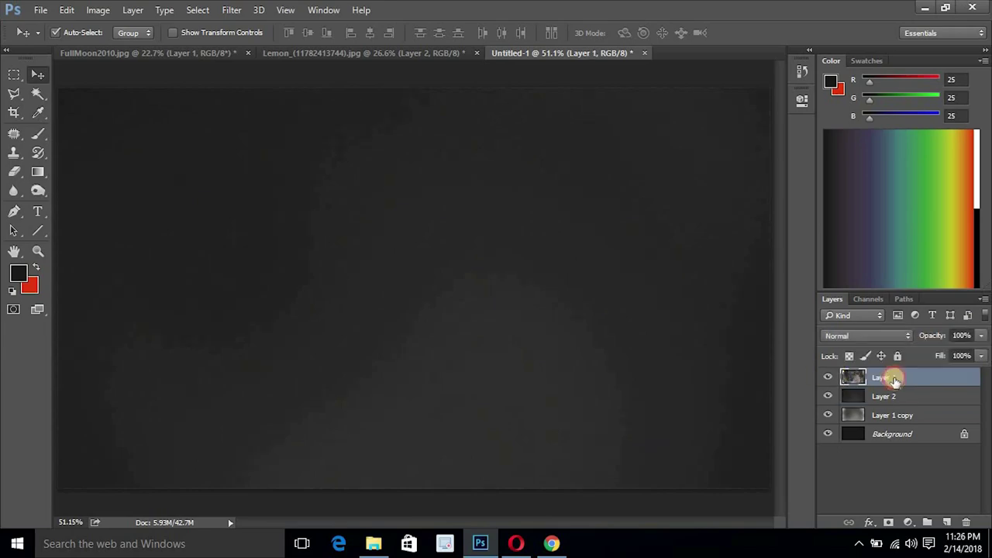
# Step: Scale the moon on Layer 1 down to about 36% and centre it on the canvas
pyautogui.hotkey('ctrl', 't')
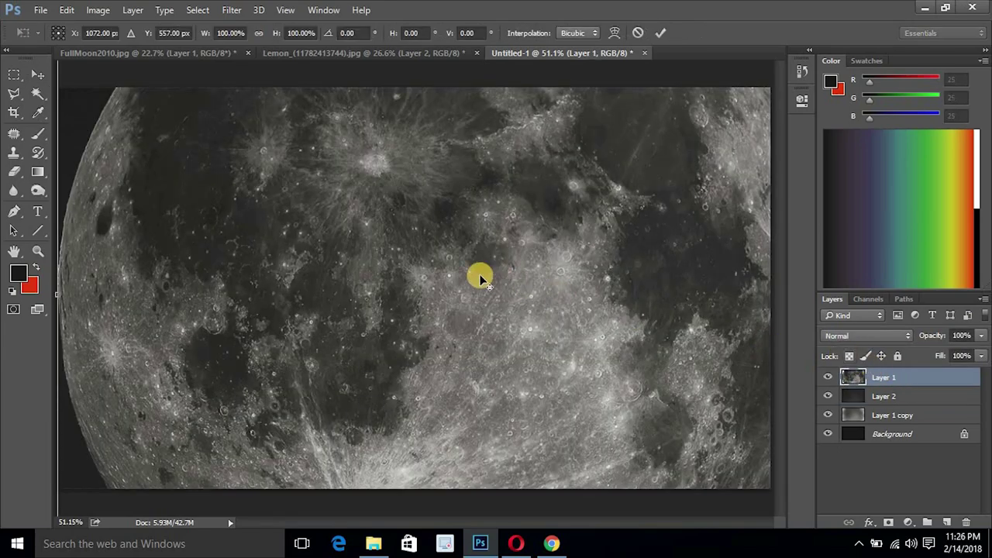
pyautogui.hotkey('ctrl', '0')
pyautogui.moveTo(230, 93); pyautogui.dragTo(358, 215)
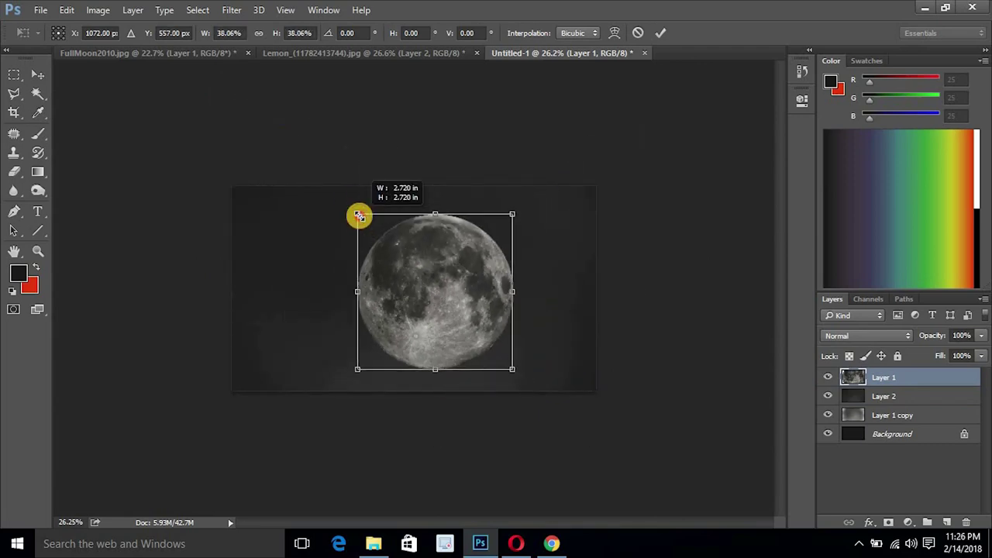
pyautogui.moveTo(434, 248); pyautogui.dragTo(429, 259)
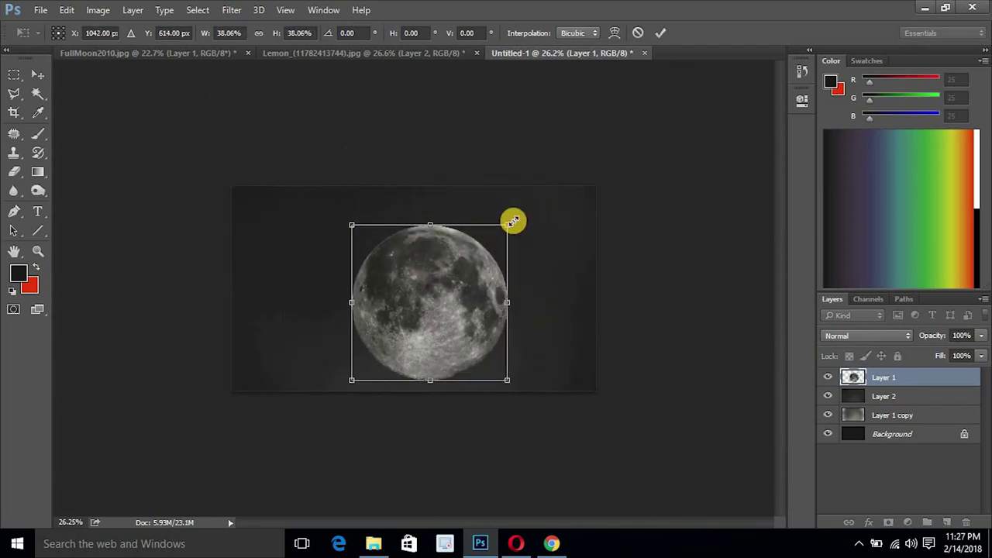
pyautogui.moveTo(508, 225); pyautogui.dragTo(502, 229)
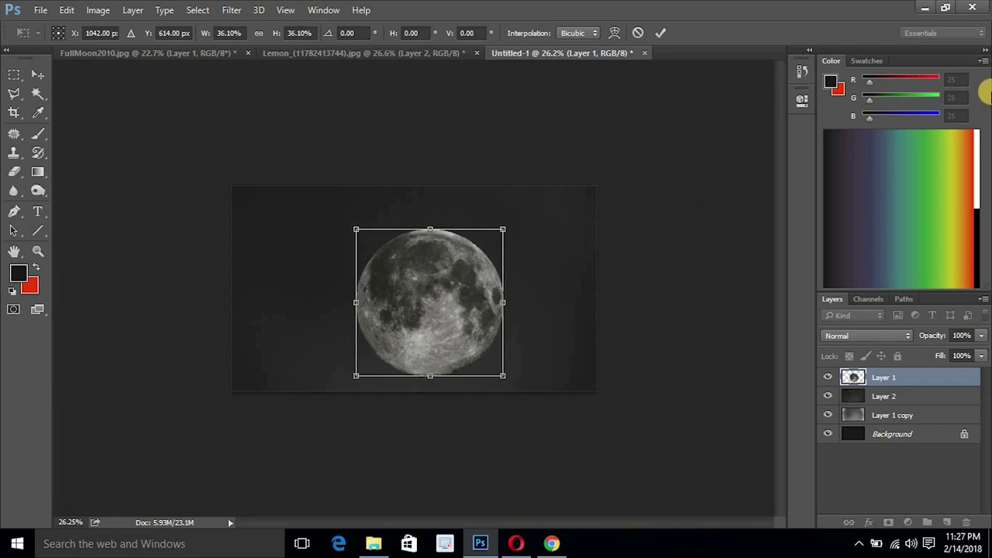
pyautogui.press('Return')
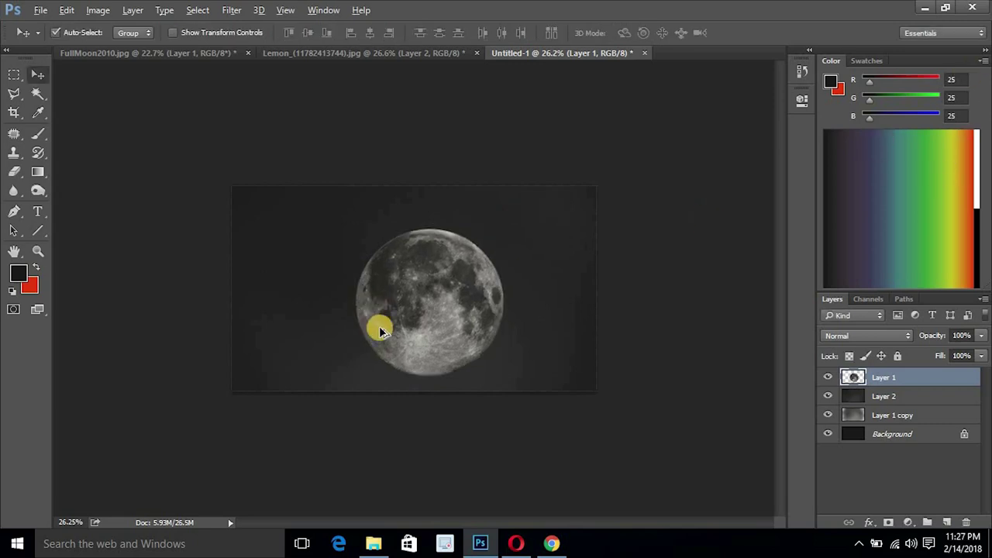
pyautogui.scroll(2, 687, 323)
pyautogui.scroll(1, 463, 367)
pyautogui.scroll(2, 522, 267)
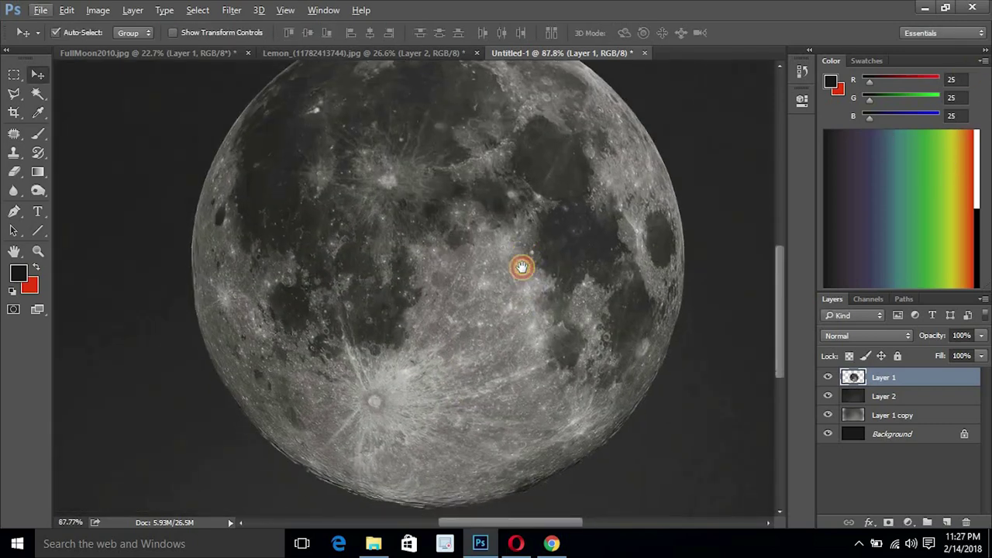
pyautogui.scroll(-3, 493, 291)
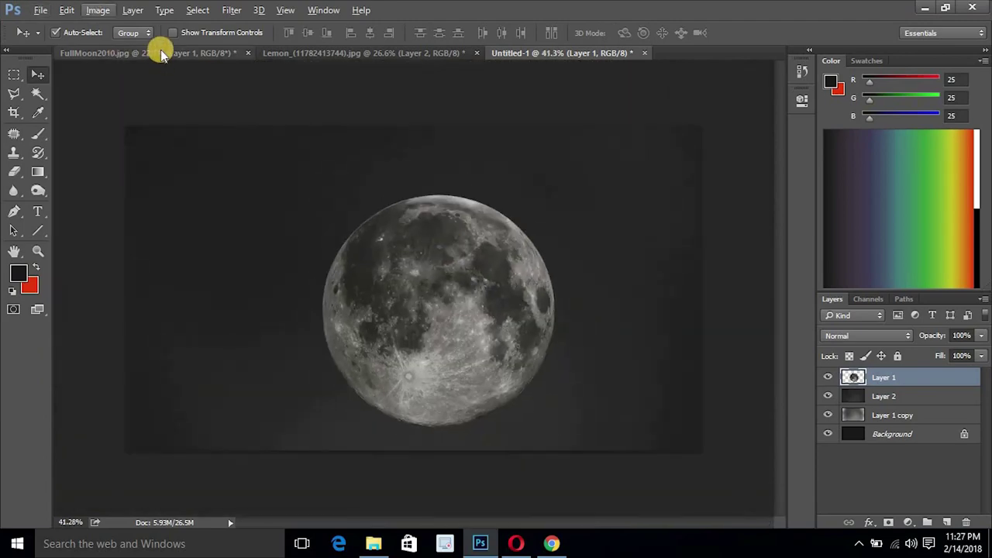
# Step: Bring the halved lemon from the Lemon document into the composition as Layer 3
pyautogui.click(161, 52)
pyautogui.click(332, 52)
pyautogui.moveTo(524, 62)
pyautogui.mouseDown()
pyautogui.moveTo(565, 50)
pyautogui.moveTo(478, 411)
pyautogui.mouseUp()
# Step: Scale the lemon to about 50% and position it over the moon, aligned with its right edge
pyautogui.hotkey('ctrl', 't')
pyautogui.moveTo(696, 196)
pyautogui.mouseDown()
pyautogui.moveTo(585, 364)
pyautogui.moveTo(534, 310)
pyautogui.mouseUp()
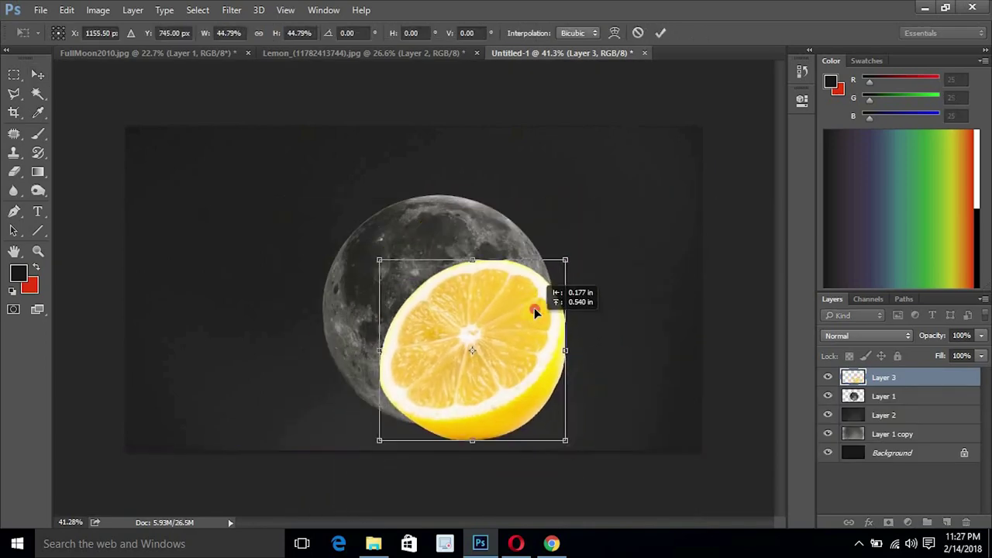
pyautogui.moveTo(580, 244)
pyautogui.mouseDown()
pyautogui.moveTo(555, 303)
pyautogui.moveTo(524, 280)
pyautogui.mouseUp()
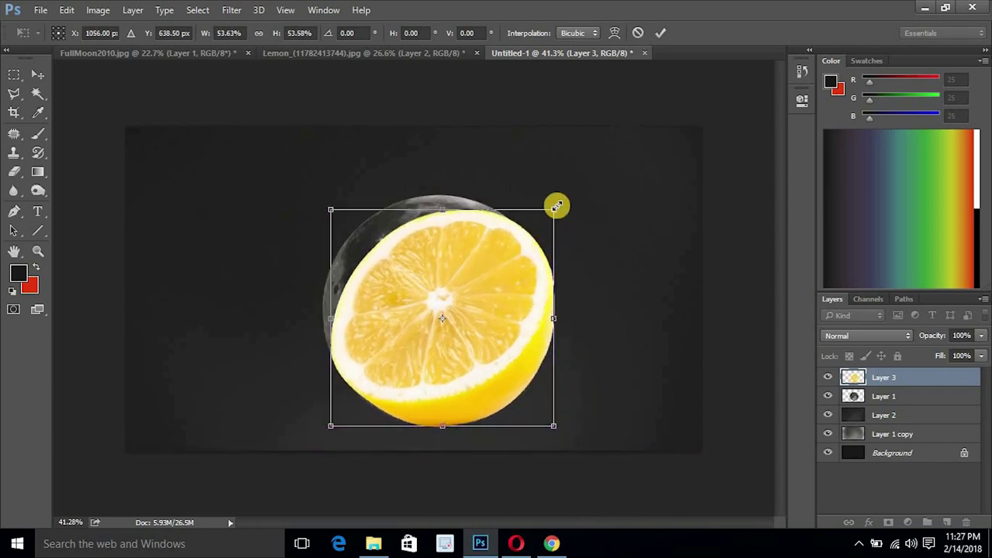
pyautogui.moveTo(553, 210); pyautogui.dragTo(536, 239)
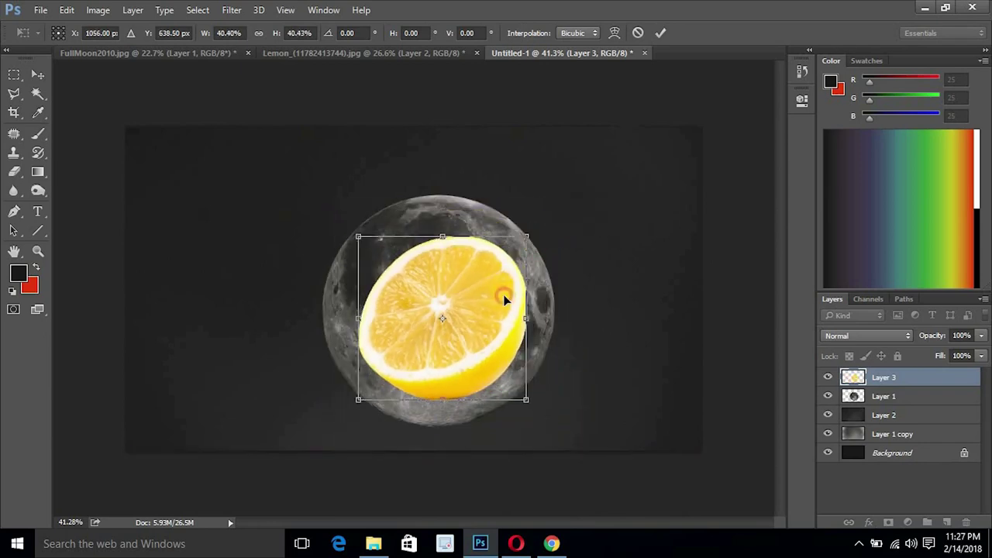
pyautogui.moveTo(503, 280); pyautogui.dragTo(507, 297)
pyautogui.moveTo(529, 252); pyautogui.dragTo(546, 237)
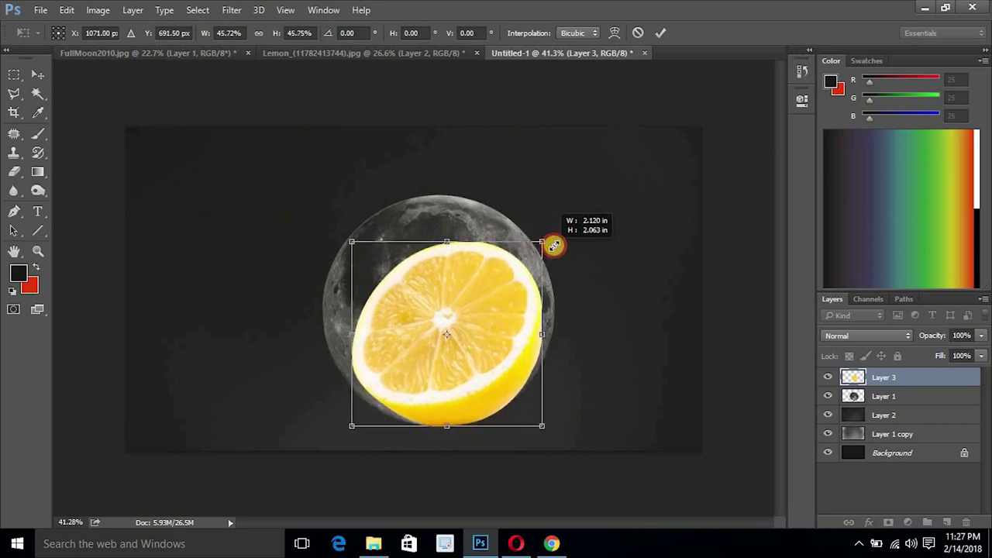
pyautogui.moveTo(526, 272); pyautogui.dragTo(530, 271)
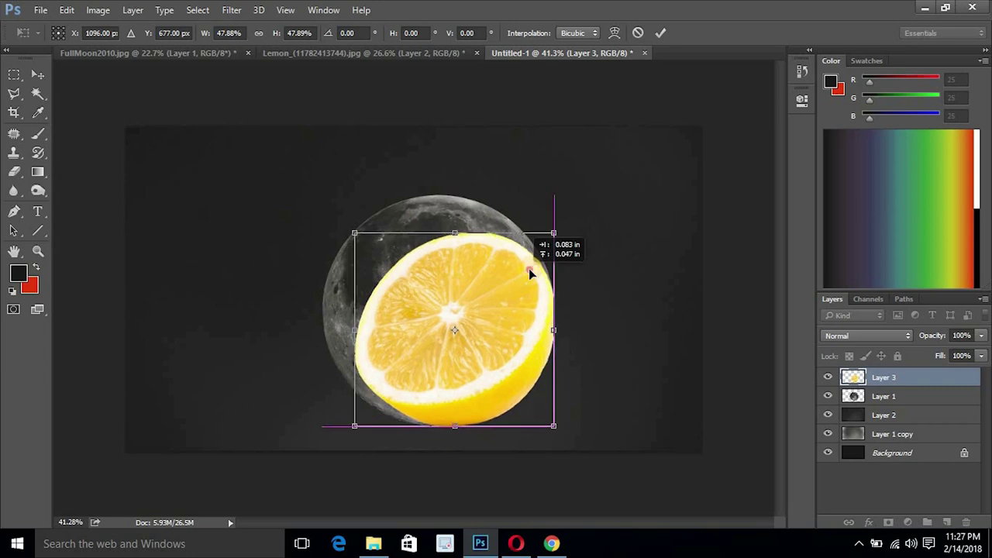
pyautogui.moveTo(553, 233); pyautogui.dragTo(561, 226)
pyautogui.moveTo(507, 309)
pyautogui.mouseDown()
pyautogui.moveTo(500, 324)
pyautogui.moveTo(536, 316)
pyautogui.mouseUp()
pyautogui.press('Return')
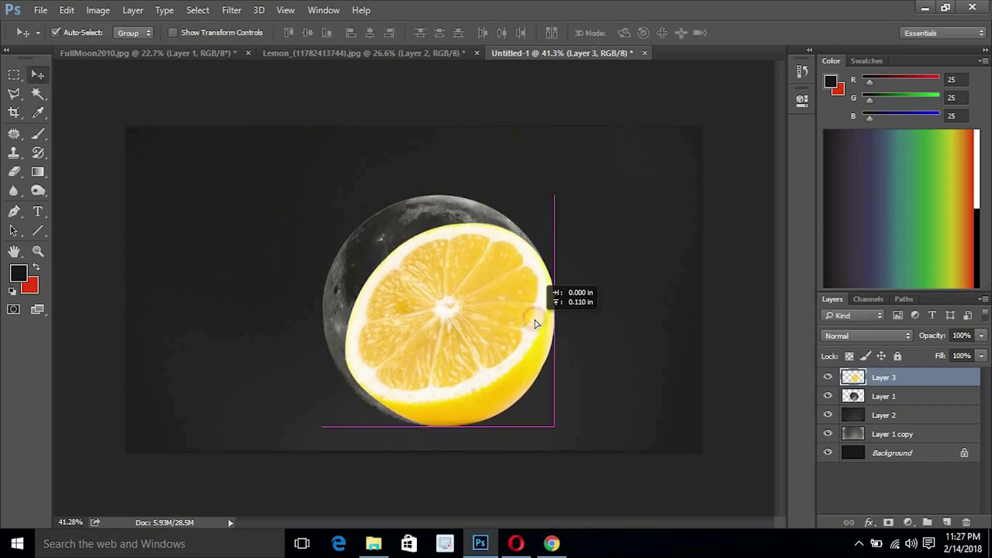
# Step: Load the layer outlines, duplicate the moon as Layer 4, hide Layer 1, and move the copy above the lemon
pyautogui.keyDown('ctrl'); pyautogui.click(856, 397); pyautogui.keyUp('ctrl')
pyautogui.keyDown('ctrl'); pyautogui.click(853, 378); pyautogui.keyUp('ctrl')
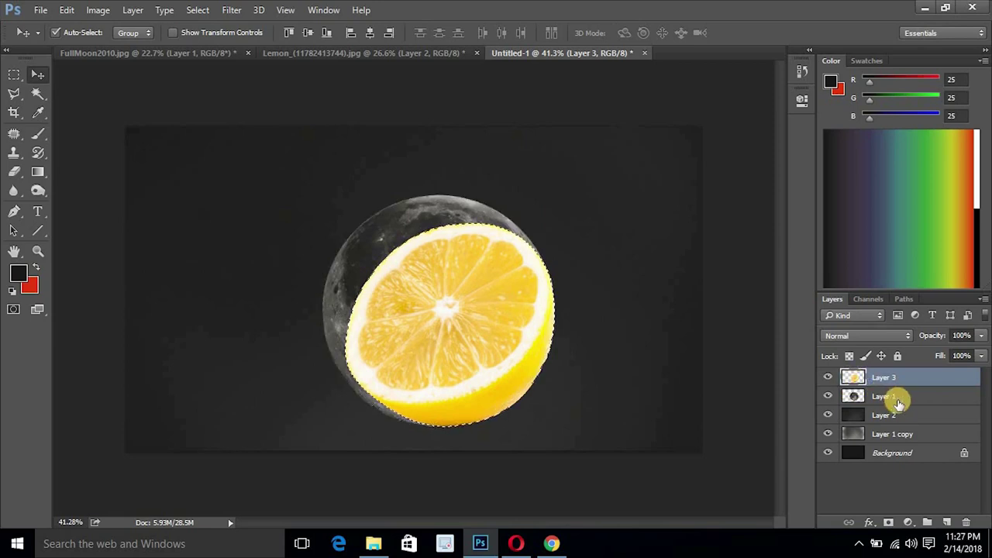
pyautogui.click(897, 401)
pyautogui.hotkey('ctrl', 'j')
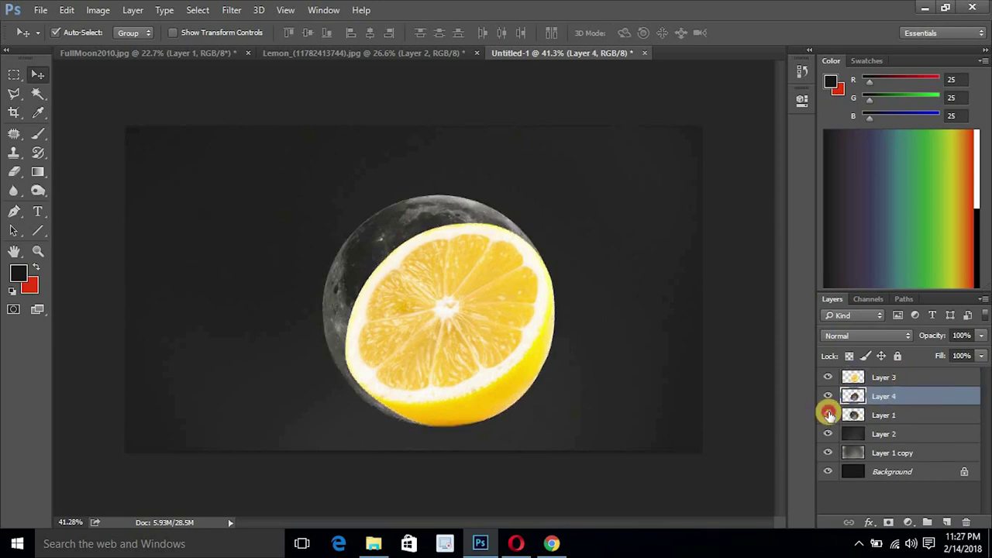
pyautogui.click(828, 414)
pyautogui.moveTo(884, 394); pyautogui.dragTo(882, 377)
# Step: Confirm Layer 4 sits above the lemon, add a layer mask, and hide it
pyautogui.scroll(2, 394, 313)
pyautogui.scroll(1, 393, 313)
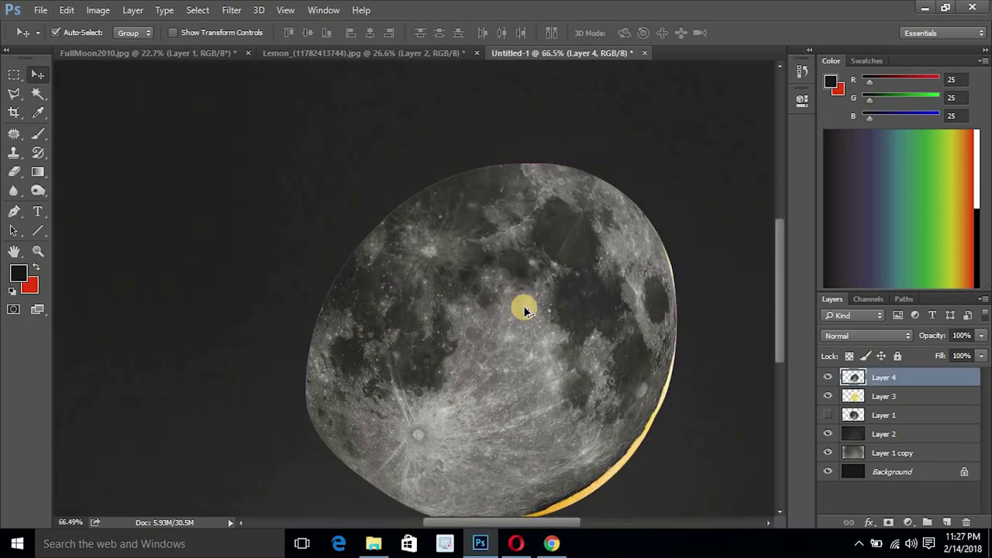
pyautogui.scroll(-2, 523, 306)
pyautogui.click(522, 306)
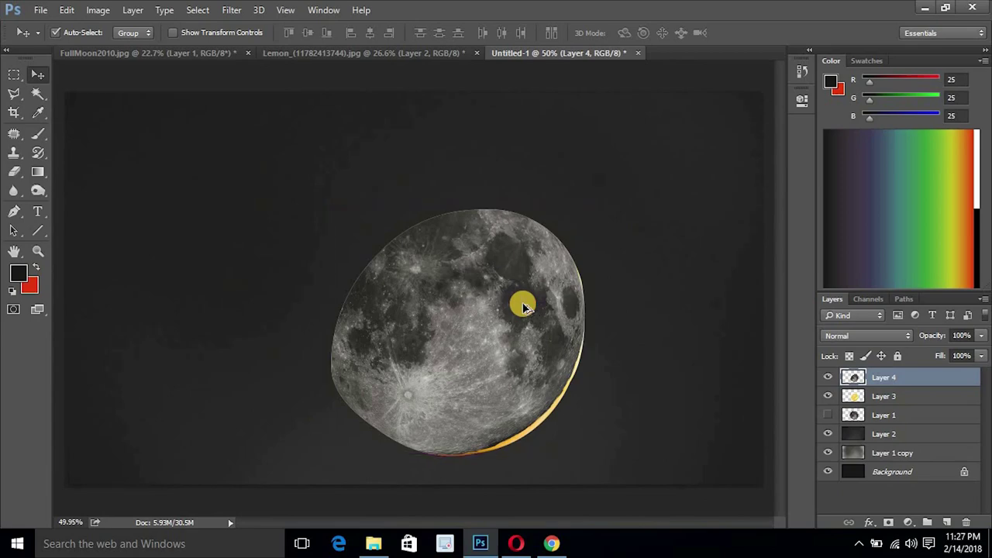
pyautogui.hotkey('ctrl', '[')
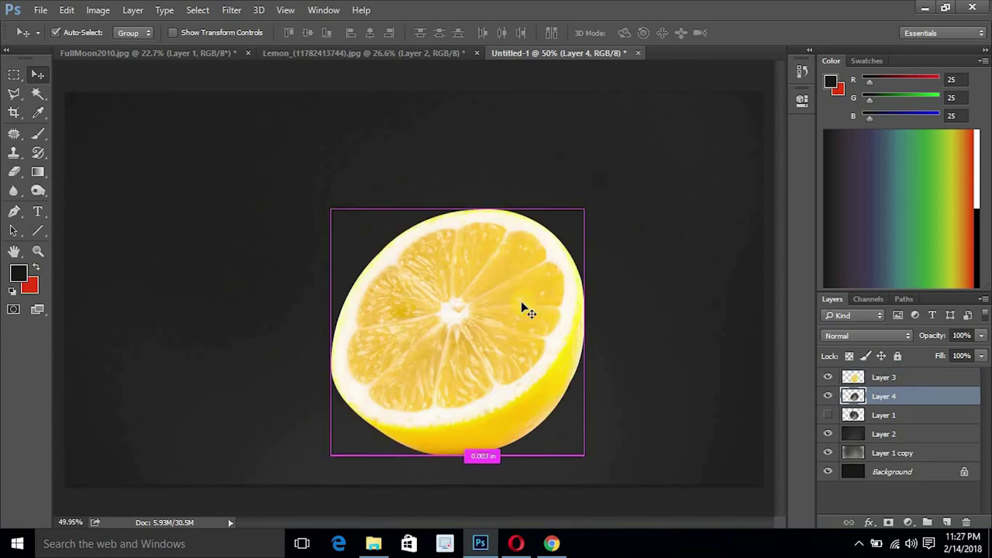
pyautogui.hotkey('ctrl', ']')
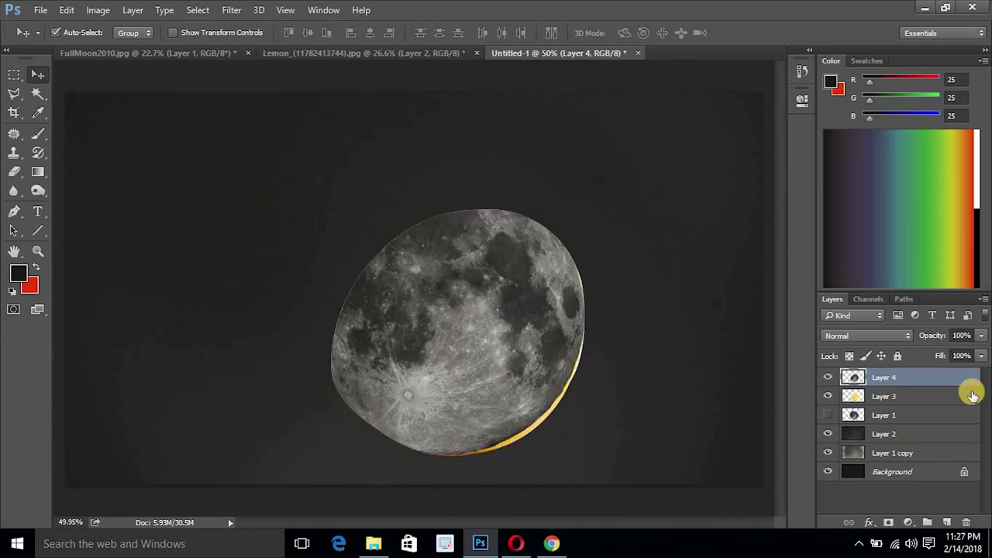
pyautogui.click(890, 521)
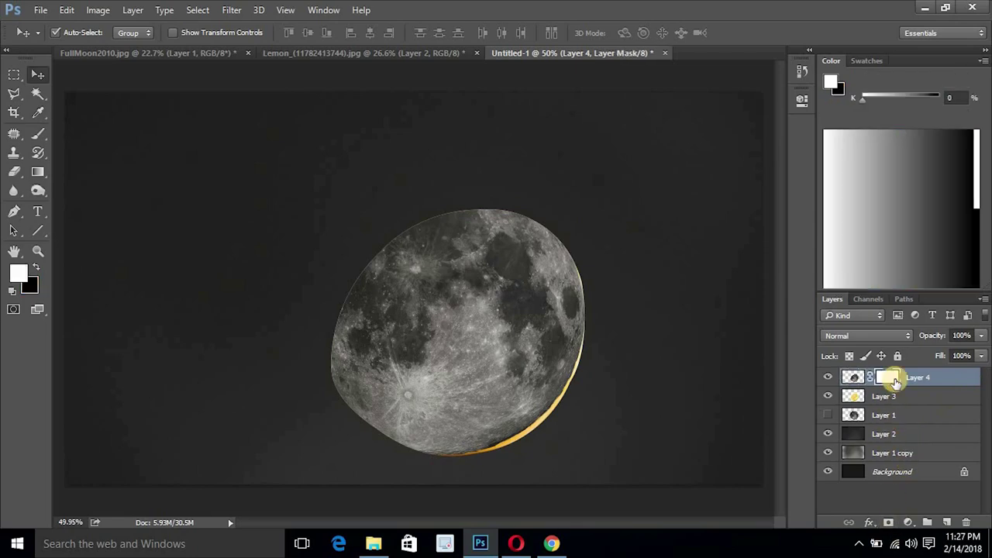
pyautogui.click(828, 378)
pyautogui.click(828, 379)
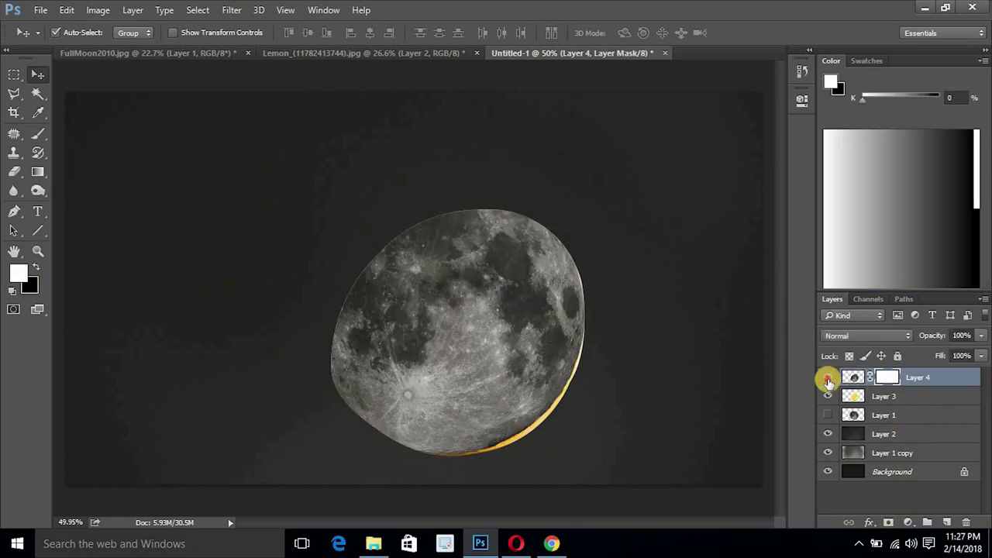
# Step: Draw a pen path around the lemon's cut face and convert it to a selection
pyautogui.press('p')
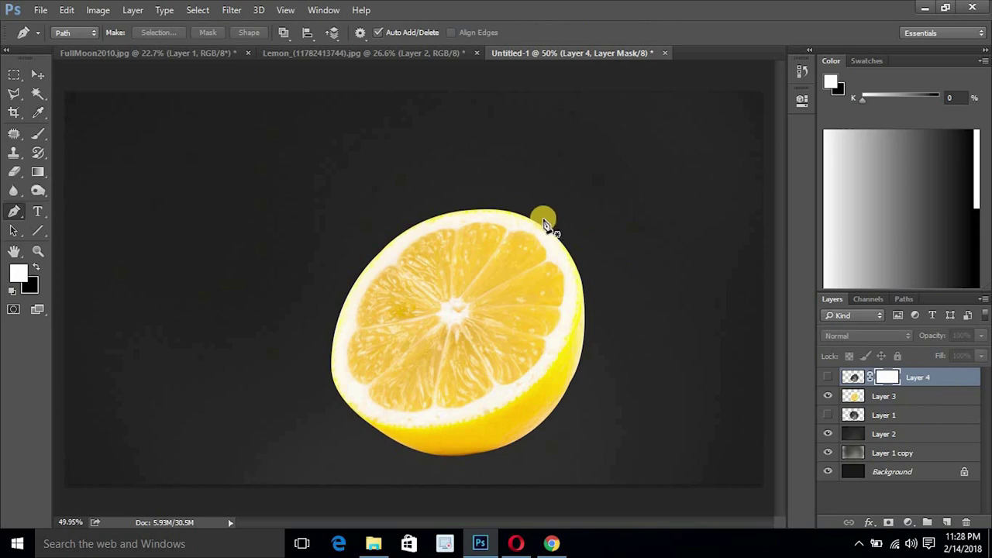
pyautogui.click(537, 220)
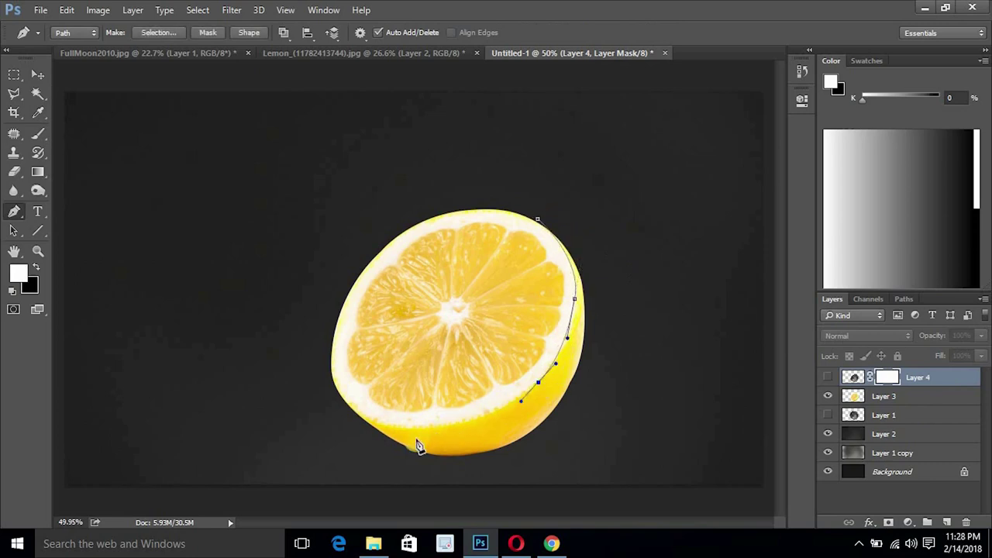
pyautogui.moveTo(361, 411); pyautogui.dragTo(267, 348)
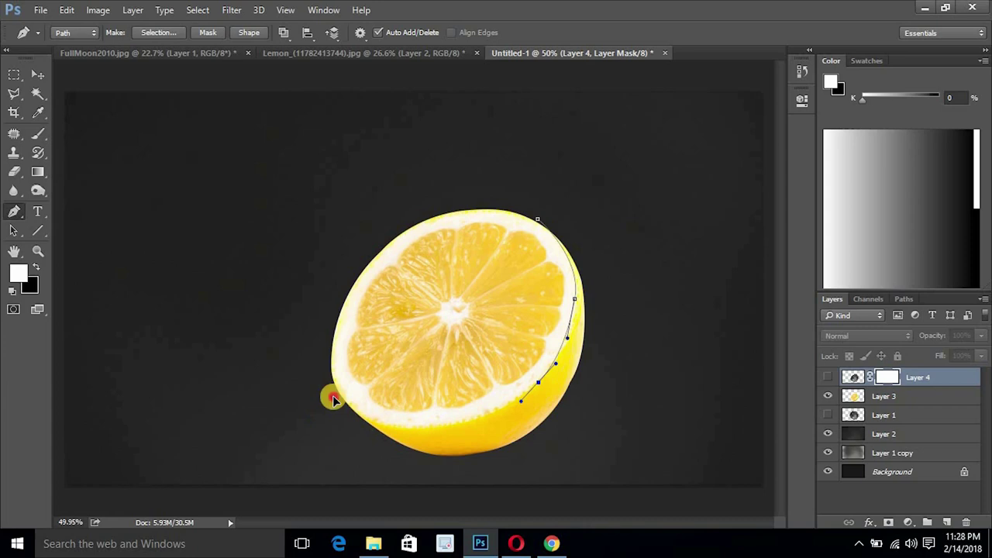
pyautogui.click(266, 345)
pyautogui.moveTo(290, 248); pyautogui.dragTo(299, 239)
pyautogui.click(439, 108)
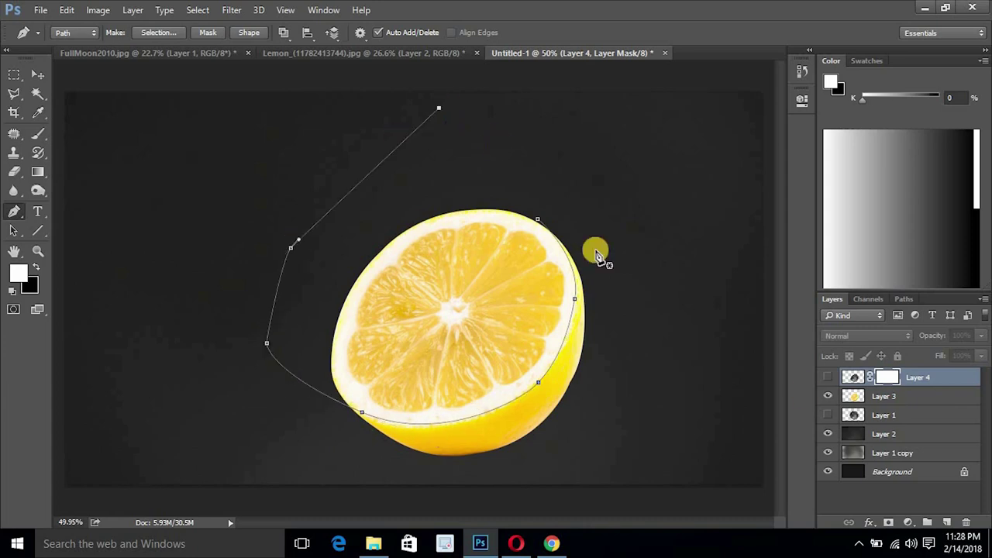
pyautogui.hotkey('ctrl', 'Return')
# Step: Show Layer 4 and clear the selection on its mask to reveal the lemon face, then deselect
pyautogui.click(827, 376)
pyautogui.click(904, 378)
pyautogui.press('Delete')
pyautogui.hotkey('ctrl', 'd')
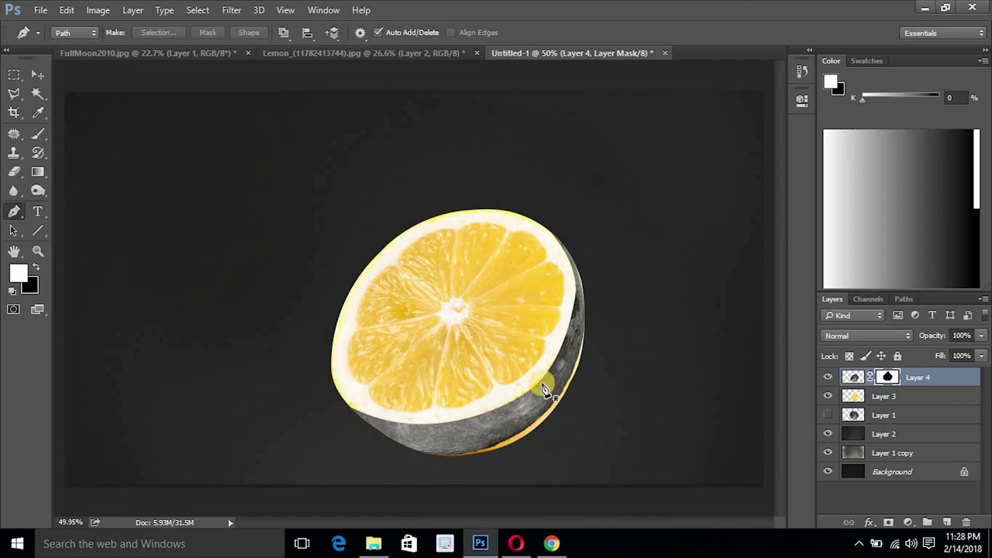
pyautogui.scroll(2, 540, 388)
pyautogui.scroll(1, 541, 387)
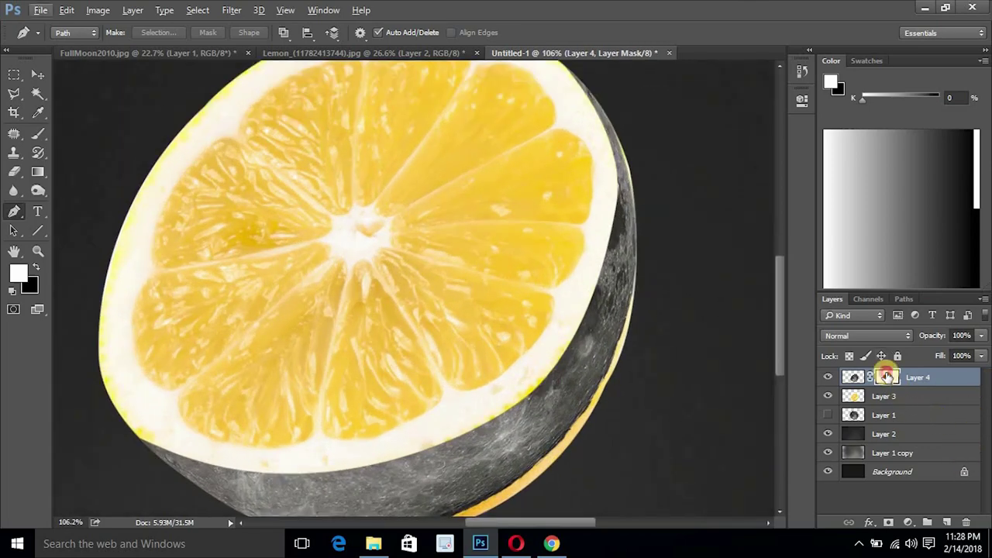
# Step: With a smaller brush, paint Layer 4's mask black and white along the lower-left rind
pyautogui.press('b')
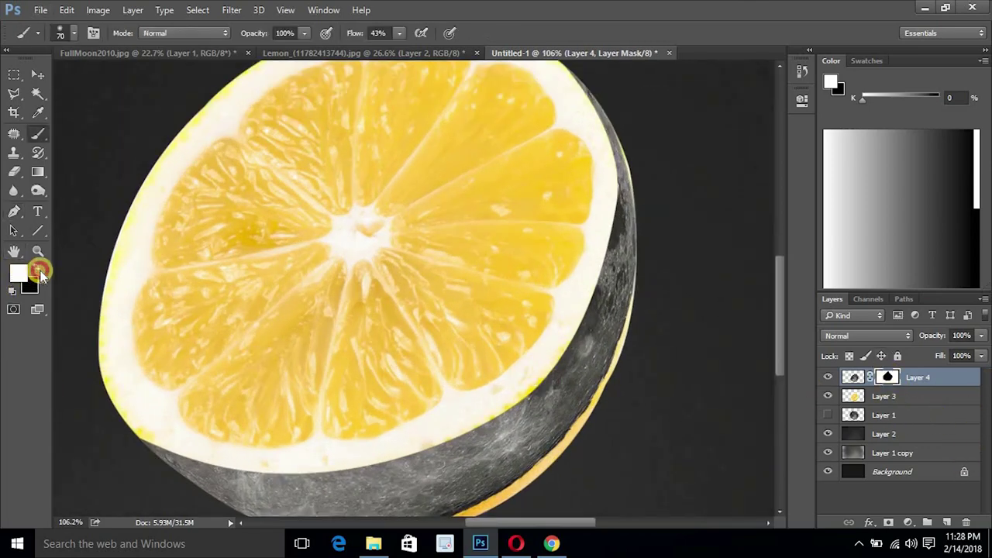
pyautogui.click(38, 269)
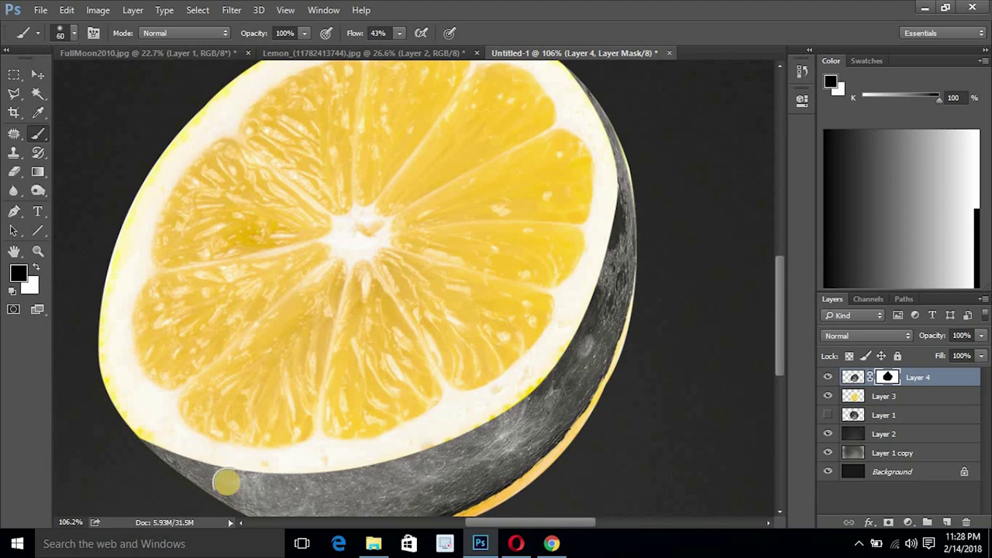
pyautogui.press('[')
pyautogui.press('[')
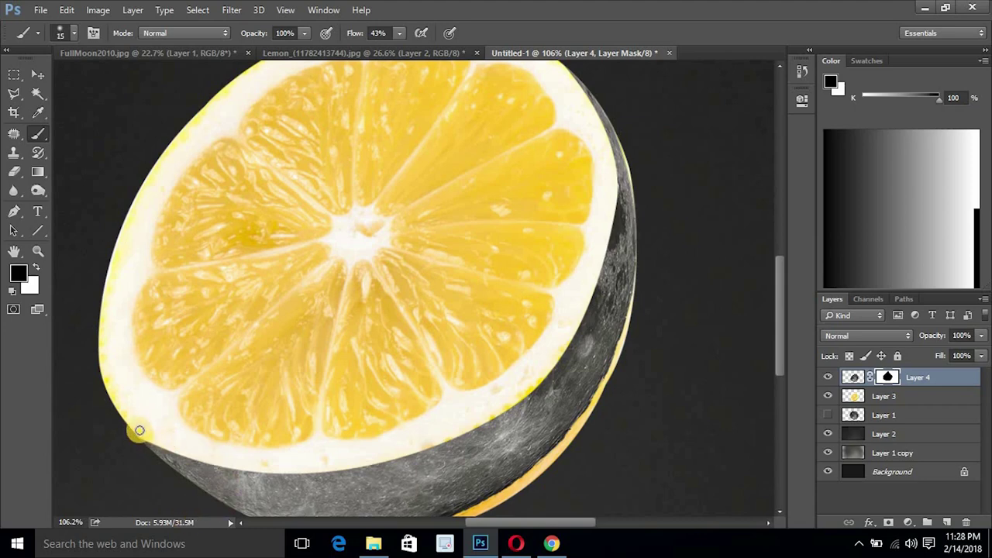
pyautogui.moveTo(154, 439); pyautogui.dragTo(215, 457)
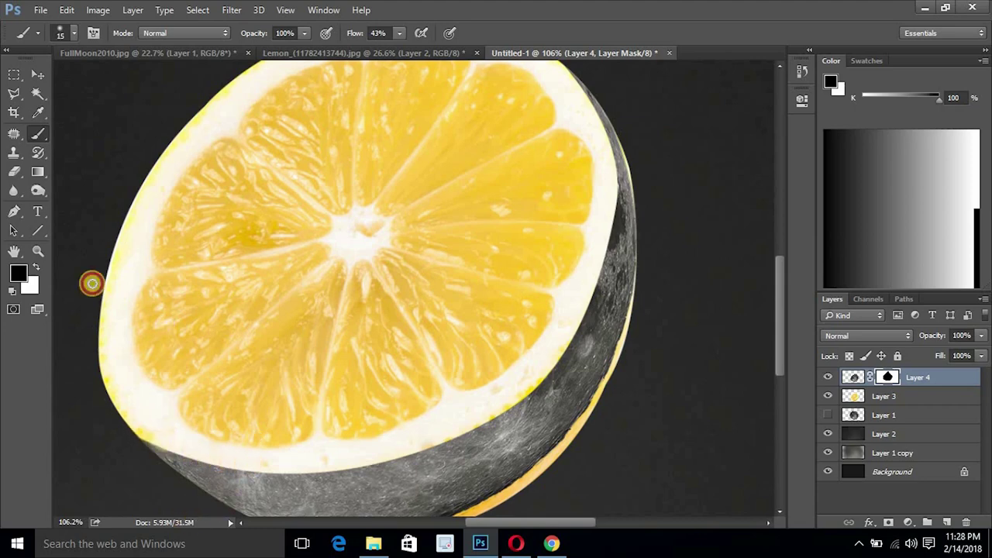
pyautogui.click(37, 265)
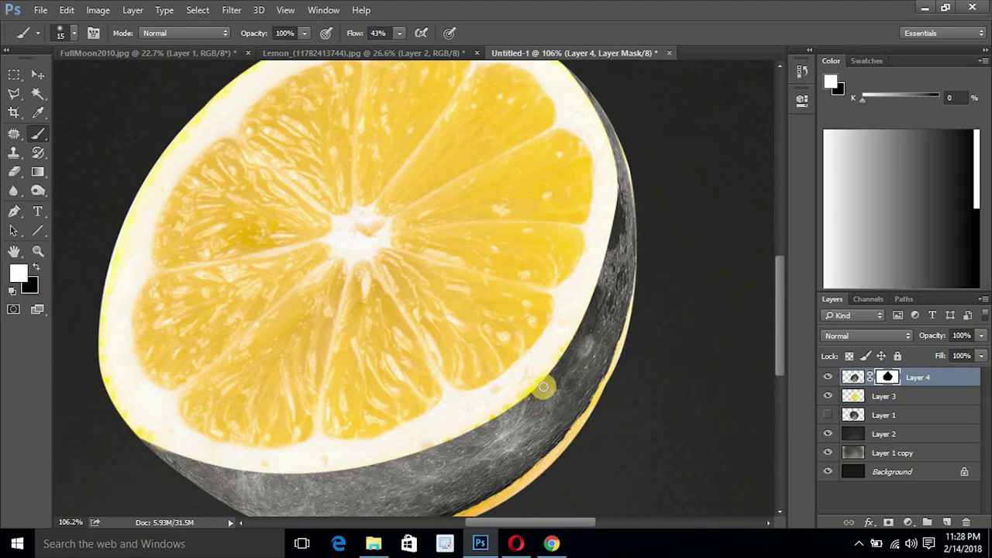
pyautogui.moveTo(513, 403)
pyautogui.mouseDown()
pyautogui.moveTo(377, 468)
pyautogui.moveTo(414, 463)
pyautogui.moveTo(531, 392)
pyautogui.moveTo(487, 414)
pyautogui.moveTo(512, 411)
pyautogui.moveTo(350, 470)
pyautogui.mouseUp()
# Step: Continue refining Layer 4's mask along the lower-right and right rind, undoing the last stroke
pyautogui.moveTo(540, 392)
pyautogui.mouseDown()
pyautogui.moveTo(483, 416)
pyautogui.moveTo(516, 399)
pyautogui.mouseUp()
pyautogui.moveTo(547, 377)
pyautogui.mouseDown()
pyautogui.moveTo(536, 380)
pyautogui.moveTo(557, 363)
pyautogui.moveTo(597, 290)
pyautogui.moveTo(612, 200)
pyautogui.mouseUp()
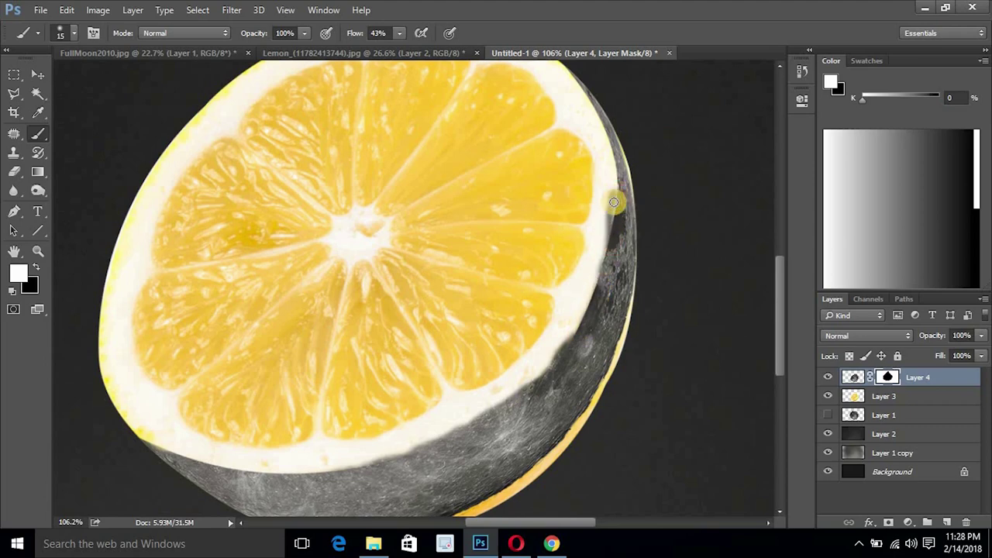
pyautogui.hotkey('ctrl', 'z')
pyautogui.click(371, 486)
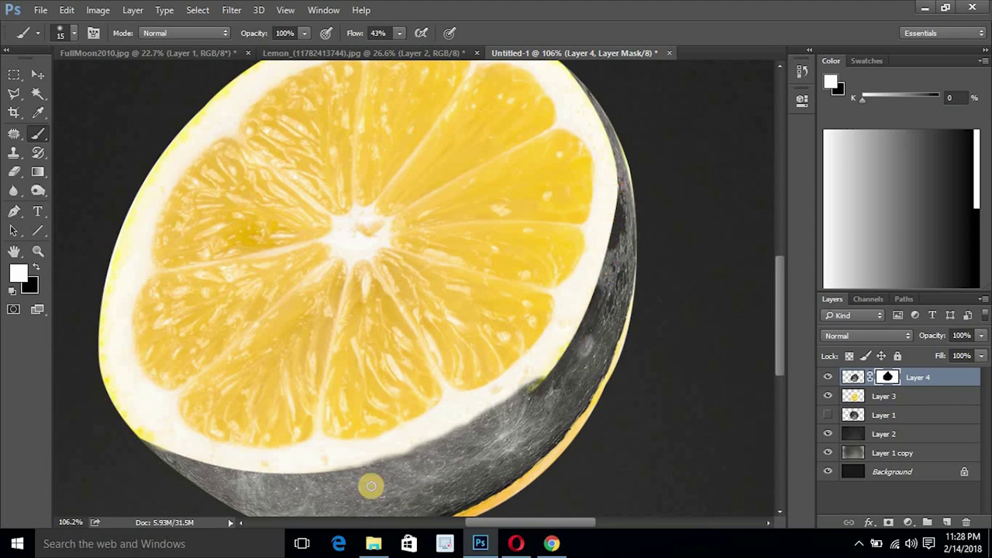
pyautogui.press('v')
pyautogui.scroll(-3, 457, 419)
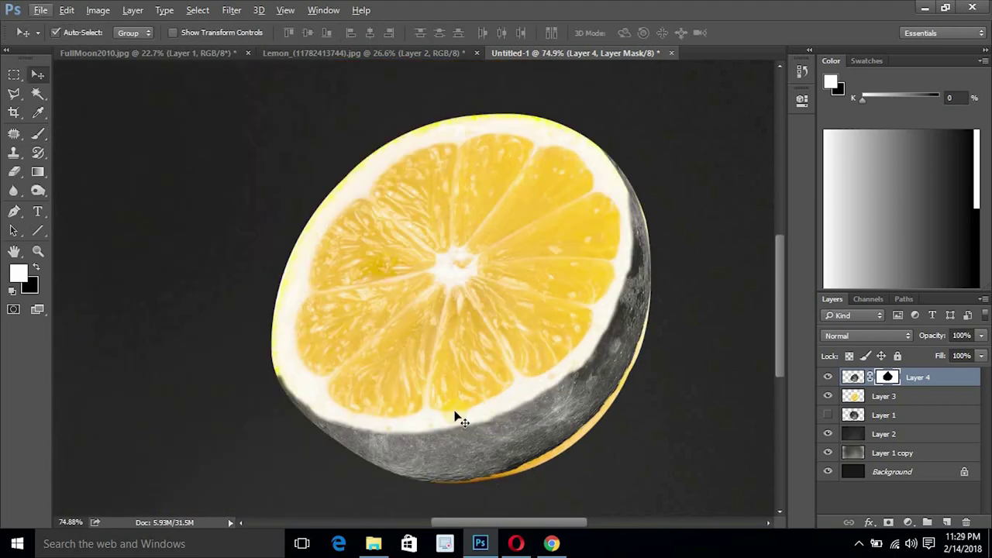
pyautogui.click(951, 394)
# Step: Add a mask to Layer 3 and paint out the yellow fringe on the lower-right and right rim with a 60px black brush
pyautogui.click(888, 521)
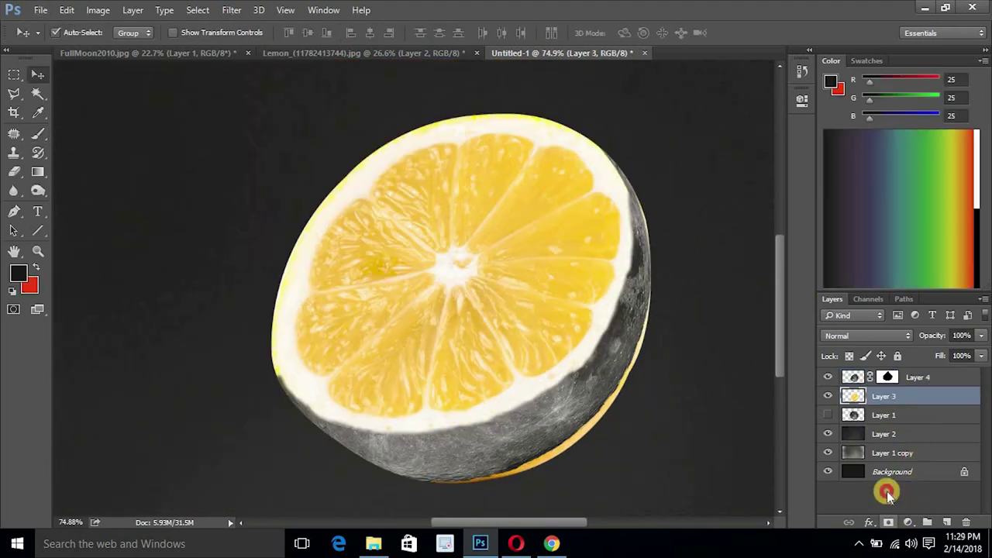
pyautogui.press('b')
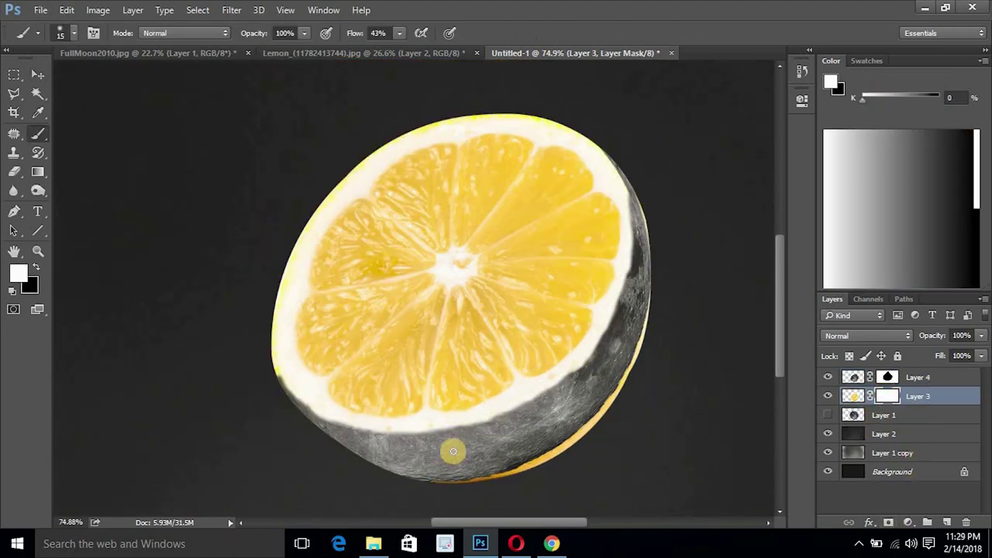
pyautogui.press(']')
pyautogui.press(']')
pyautogui.press(']')
pyautogui.click(37, 268)
pyautogui.moveTo(570, 442); pyautogui.dragTo(454, 491)
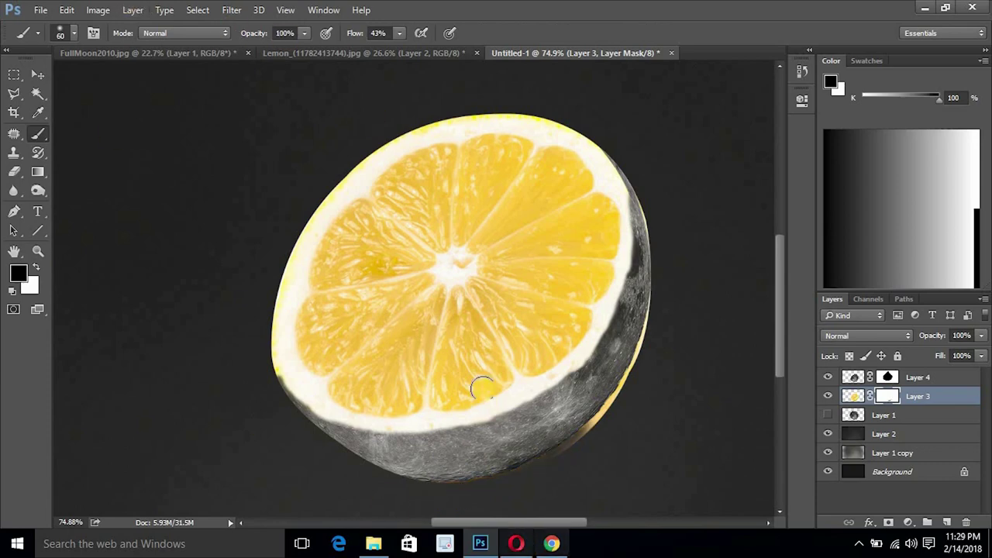
pyautogui.click(574, 445)
pyautogui.moveTo(575, 446); pyautogui.dragTo(627, 376)
pyautogui.moveTo(600, 414)
pyautogui.mouseDown()
pyautogui.moveTo(635, 295)
pyautogui.moveTo(640, 365)
pyautogui.moveTo(646, 294)
pyautogui.mouseUp()
pyautogui.moveTo(616, 393); pyautogui.dragTo(631, 349)
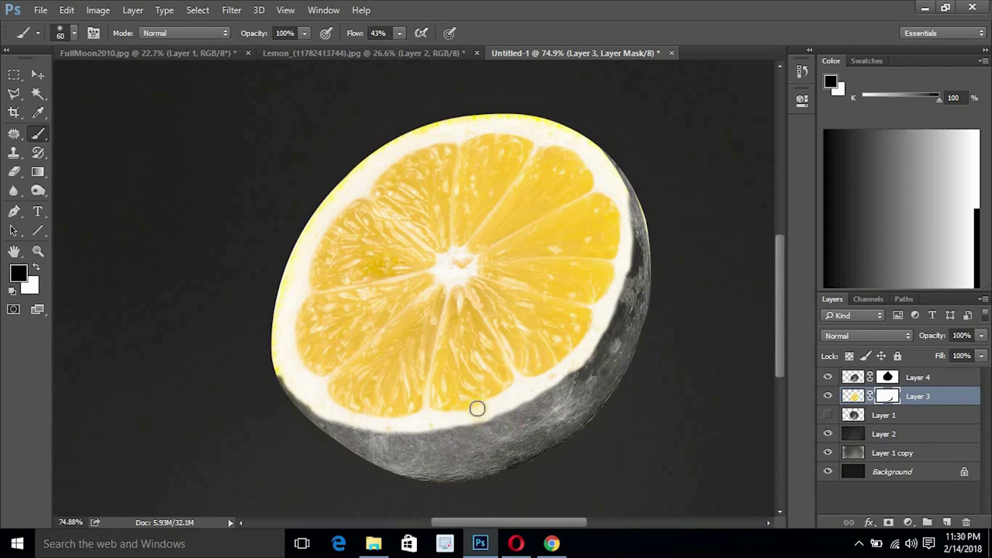
# Step: Zoom in and, with a much smaller brush, mask the fringe along the lower-left and right rim
pyautogui.moveTo(421, 458)
pyautogui.mouseDown()
pyautogui.moveTo(383, 441)
pyautogui.moveTo(438, 423)
pyautogui.mouseUp()
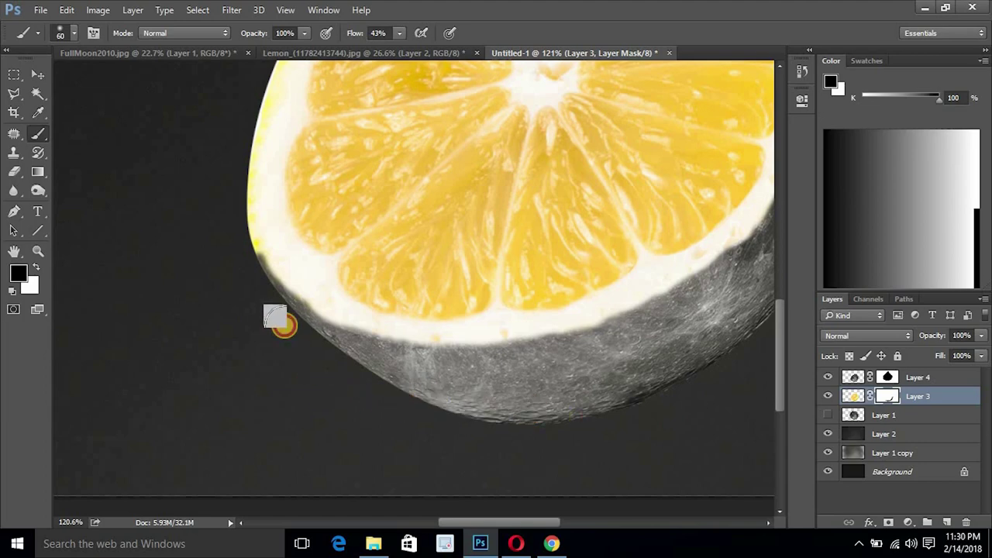
pyautogui.scroll(4, 294, 364)
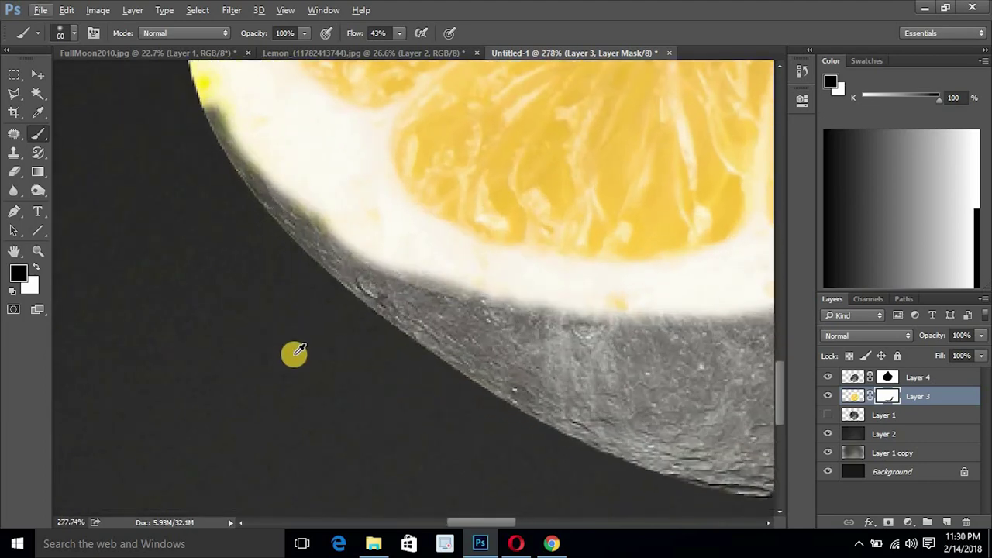
pyautogui.press('[')
pyautogui.press('[')
pyautogui.press('[')
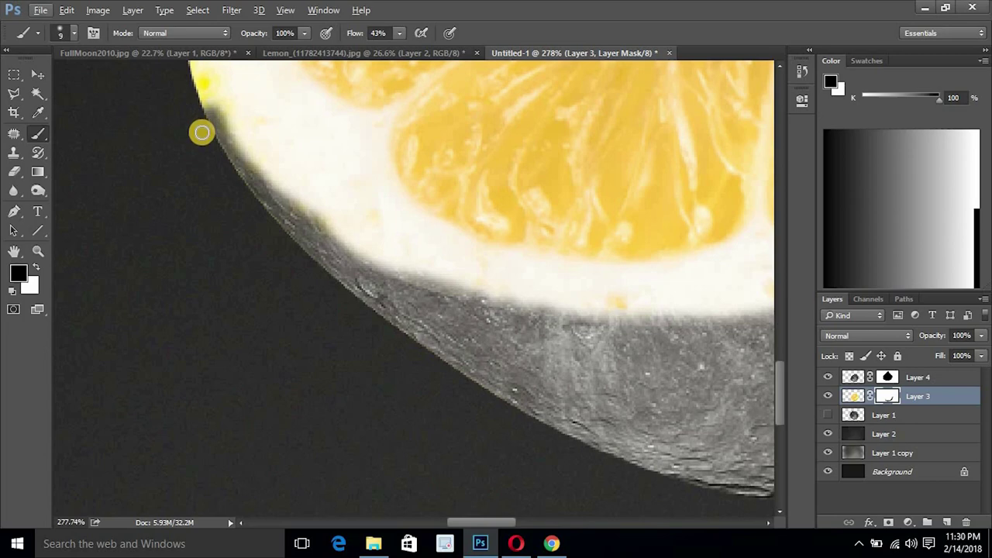
pyautogui.moveTo(232, 159)
pyautogui.mouseDown()
pyautogui.moveTo(303, 248)
pyautogui.moveTo(292, 242)
pyautogui.mouseUp()
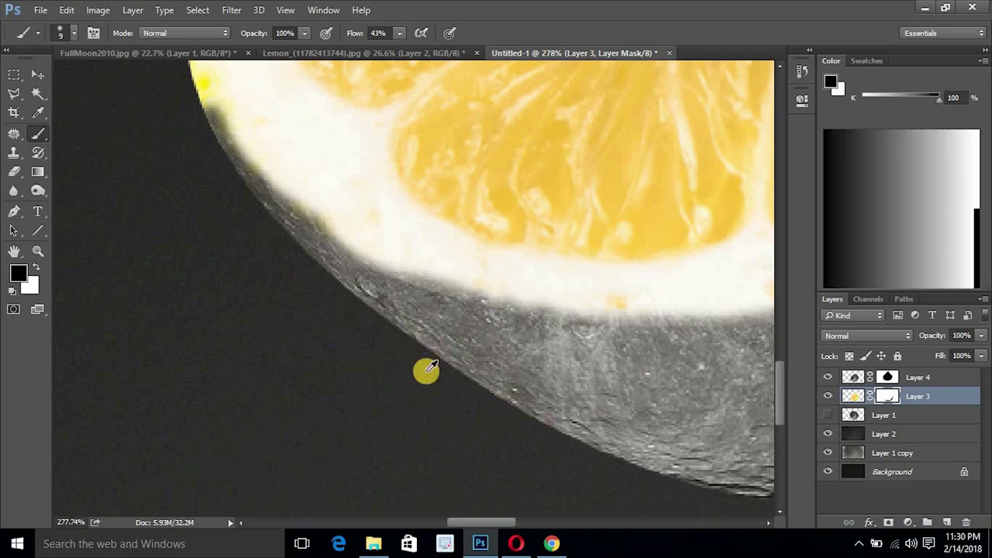
pyautogui.scroll(-3, 426, 371)
pyautogui.moveTo(674, 395); pyautogui.dragTo(268, 369)
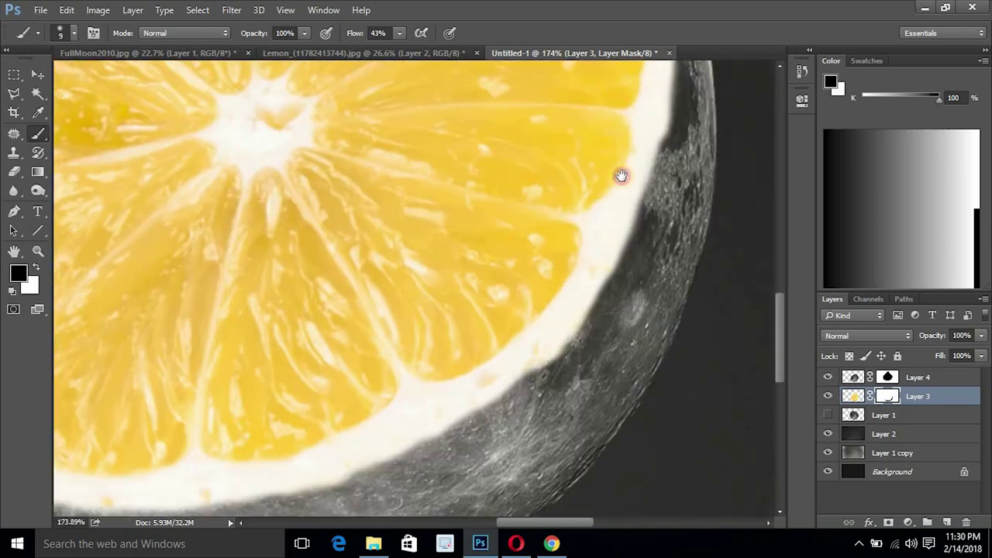
pyautogui.scroll(2, 648, 215)
pyautogui.scroll(3, 679, 89)
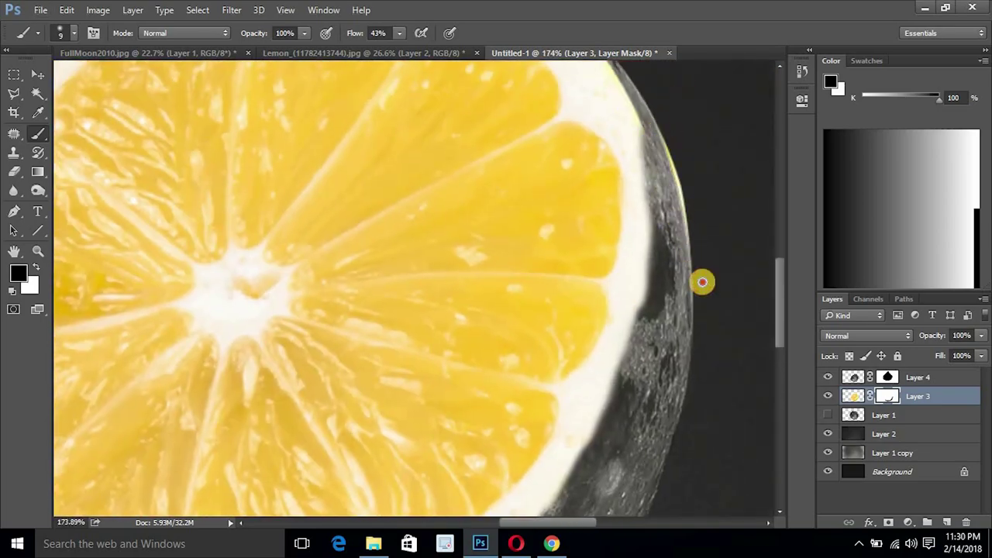
pyautogui.moveTo(660, 144); pyautogui.dragTo(690, 230)
pyautogui.moveTo(698, 272)
pyautogui.mouseDown()
pyautogui.moveTo(691, 297)
pyautogui.moveTo(692, 256)
pyautogui.moveTo(689, 408)
pyautogui.mouseUp()
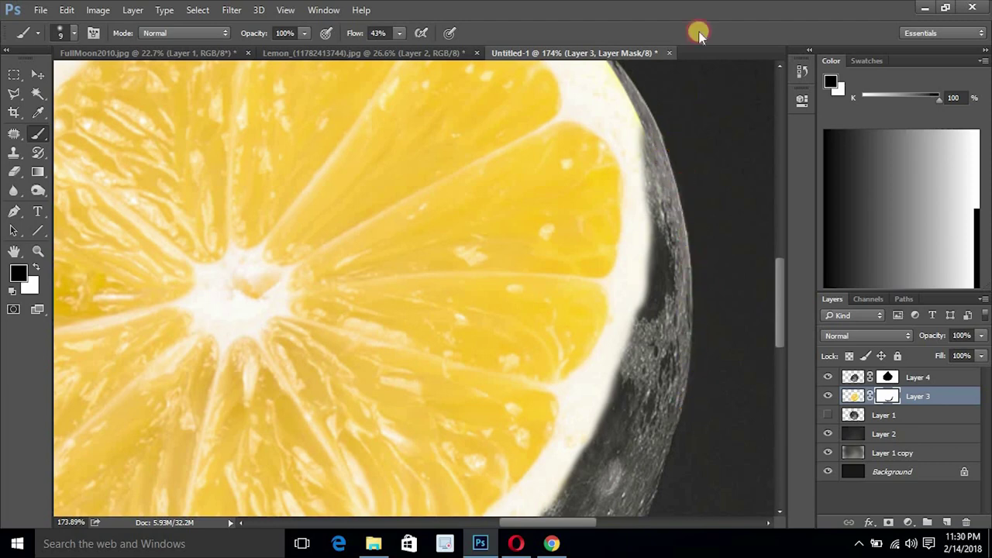
# Step: Re-dock the document window and zoom out to fit the whole lemon on screen
pyautogui.moveTo(701, 54); pyautogui.dragTo(785, 62)
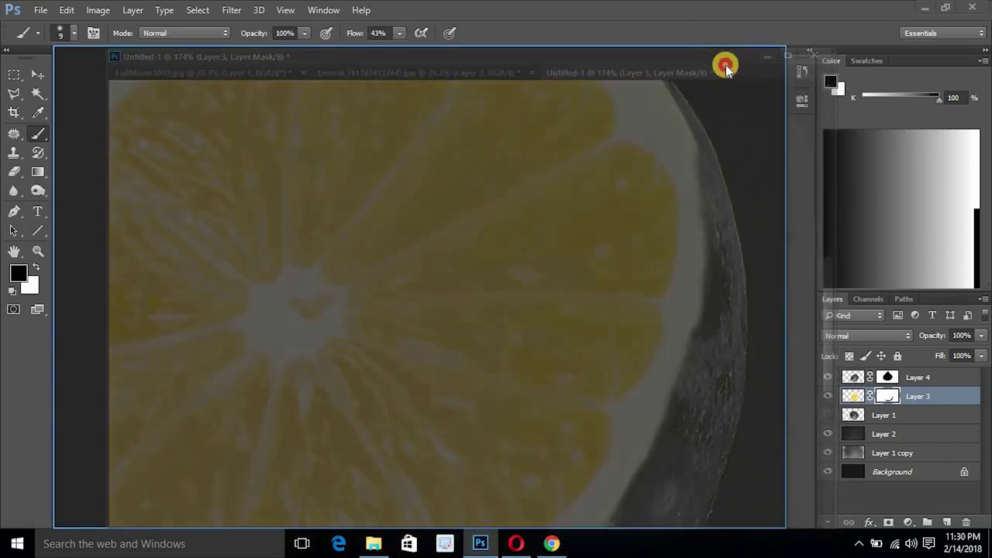
pyautogui.moveTo(749, 38); pyautogui.dragTo(724, 60)
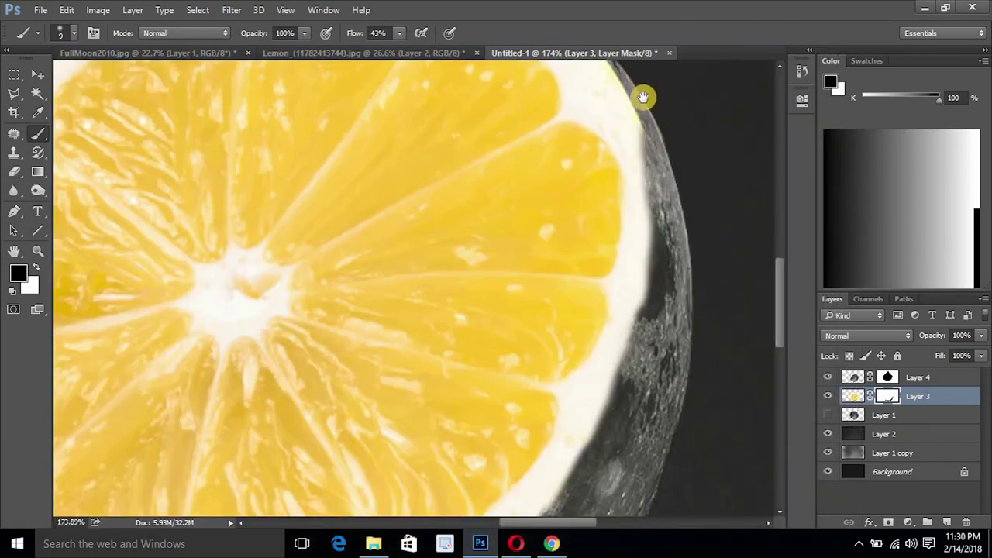
pyautogui.moveTo(642, 97); pyautogui.dragTo(673, 182)
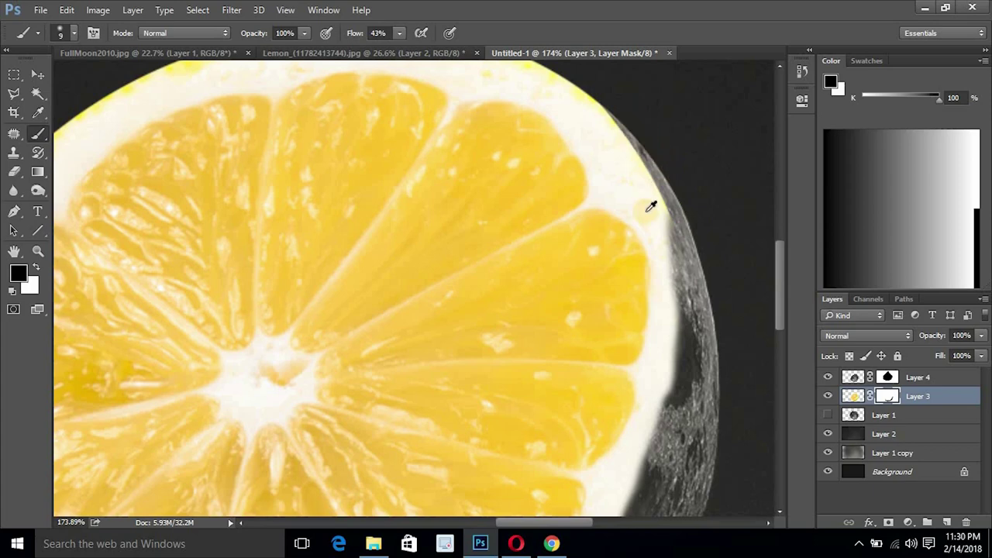
pyautogui.hotkey('ctrl', '0')
pyautogui.hotkey('ctrl', '0')
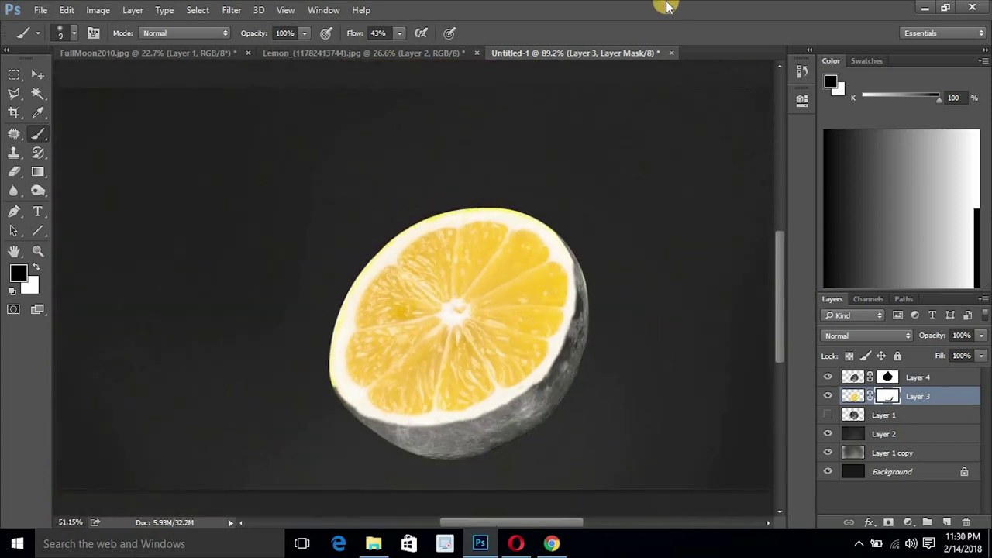
pyautogui.press('v')
pyautogui.scroll(-1, 480, 310)
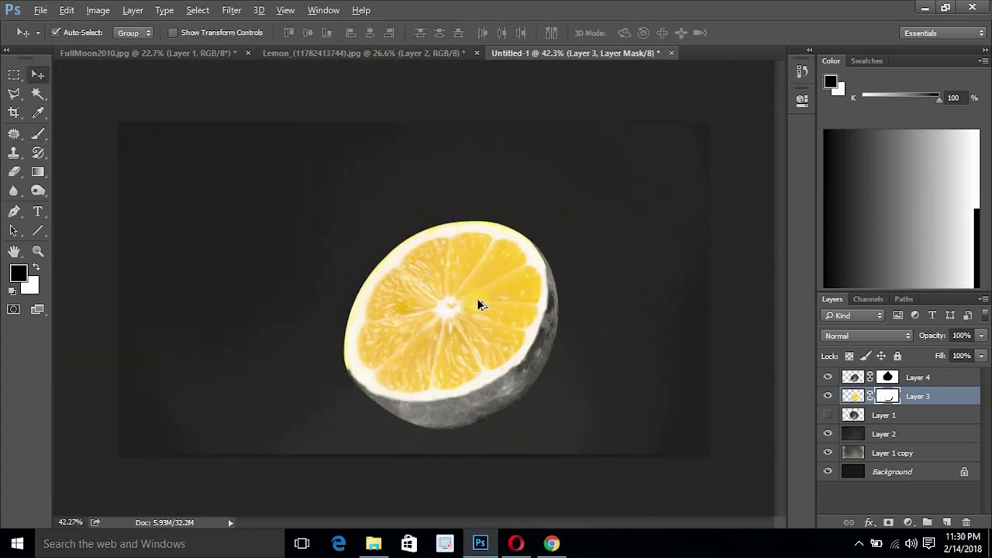
# Step: Duplicate the Layer 1 moon as Layer 1 copy 2, make it visible, and raise it to the top
pyautogui.click(862, 379)
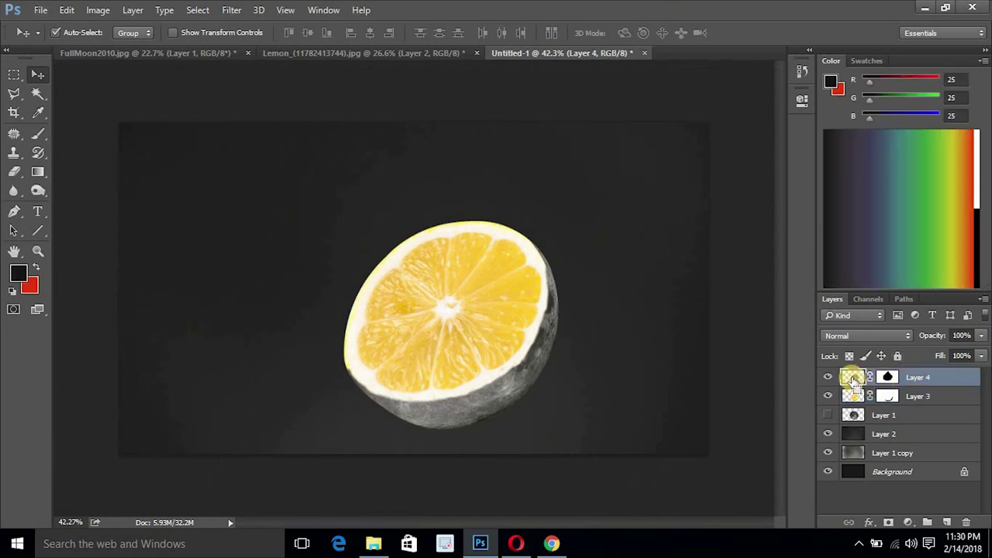
pyautogui.click(852, 416)
pyautogui.moveTo(853, 416)
pyautogui.mouseDown()
pyautogui.moveTo(862, 409)
pyautogui.moveTo(831, 419)
pyautogui.mouseUp()
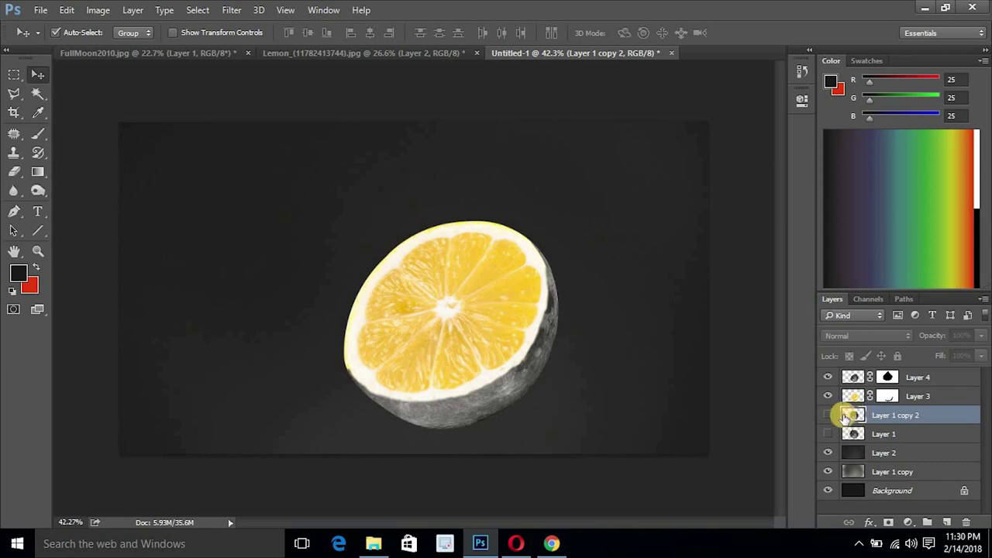
pyautogui.click(828, 416)
pyautogui.moveTo(912, 399); pyautogui.dragTo(907, 371)
pyautogui.hotkey('ctrl', 't')
pyautogui.press('Return')
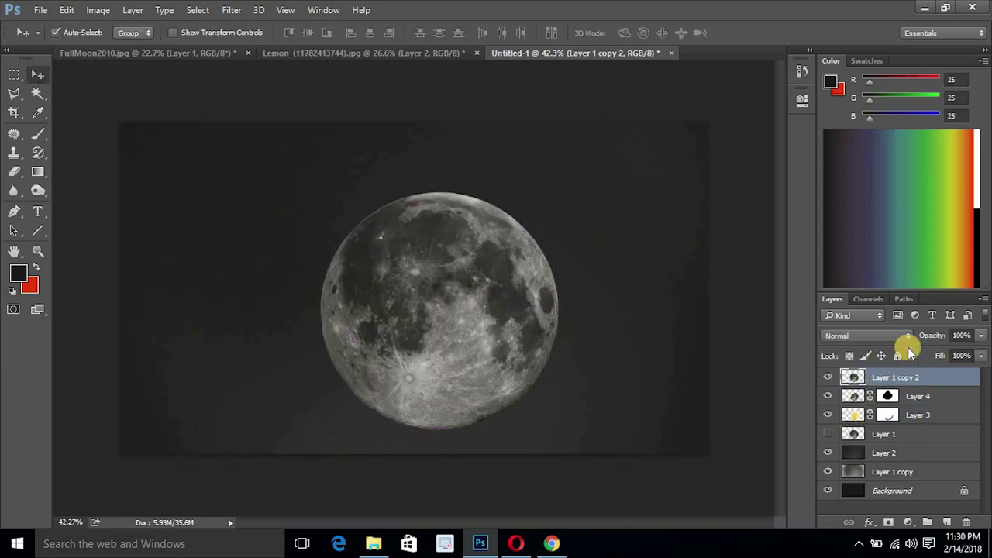
# Step: Realign the moon copy over the lemon, then duplicate Layer 3 on top and discard its mask
pyautogui.moveTo(449, 325); pyautogui.dragTo(362, 304)
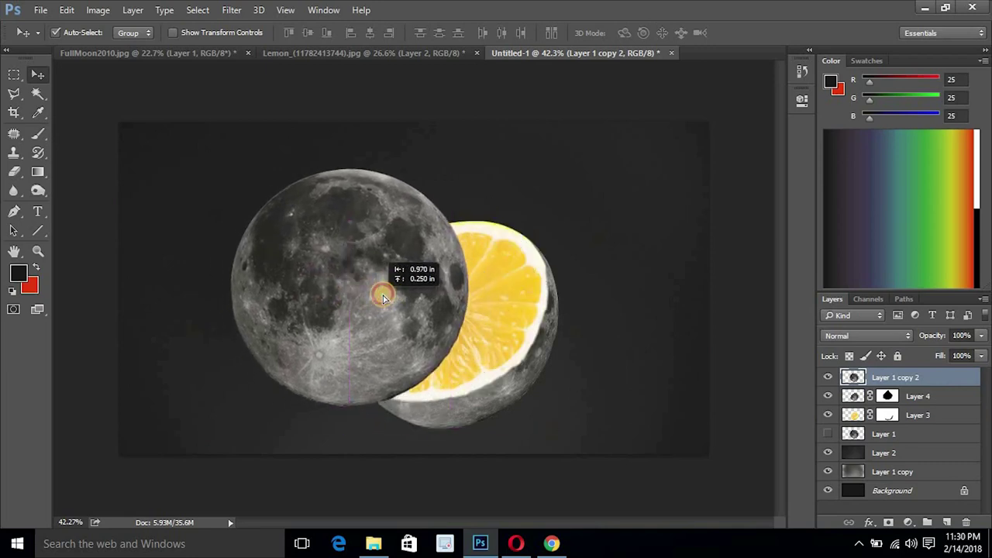
pyautogui.moveTo(362, 305); pyautogui.dragTo(434, 316)
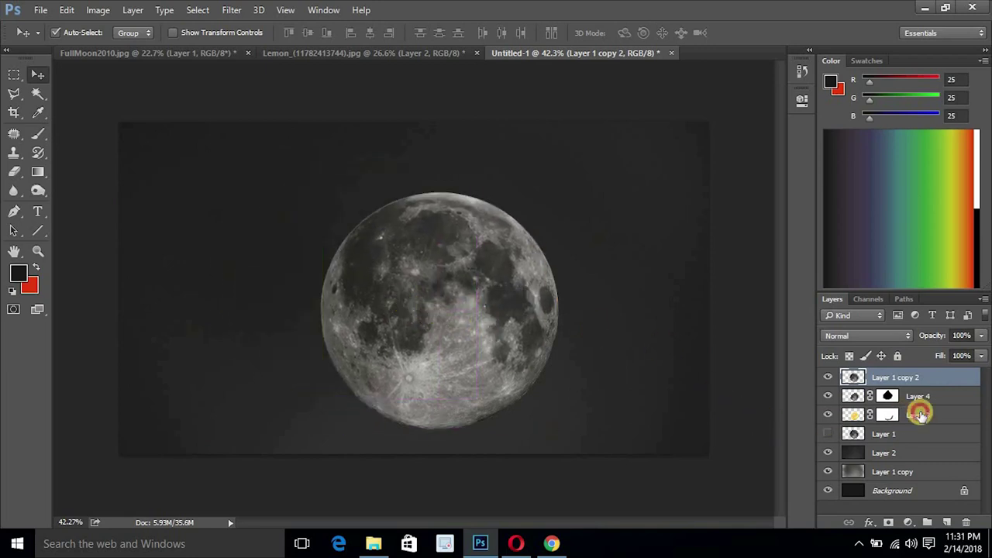
pyautogui.moveTo(908, 417); pyautogui.dragTo(903, 364)
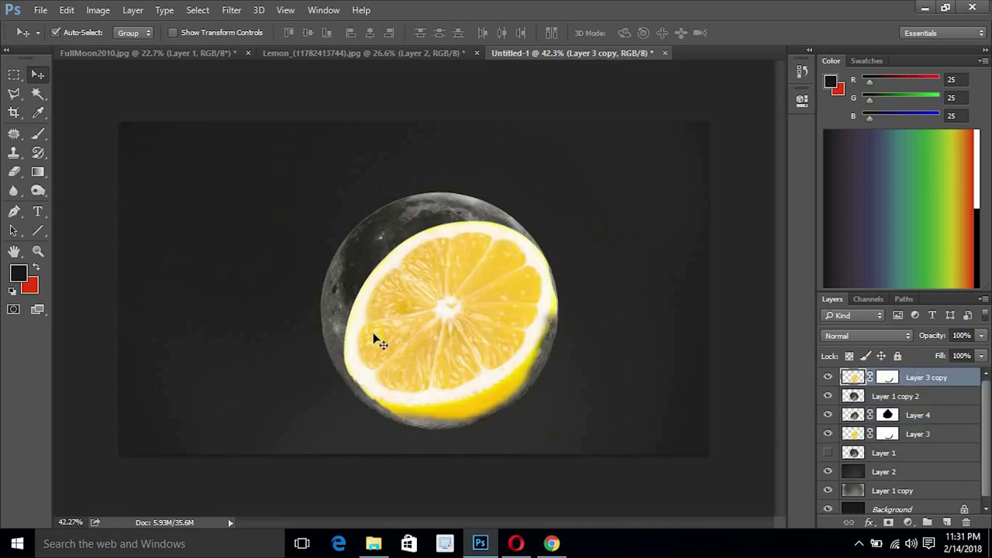
pyautogui.moveTo(893, 378); pyautogui.dragTo(966, 527)
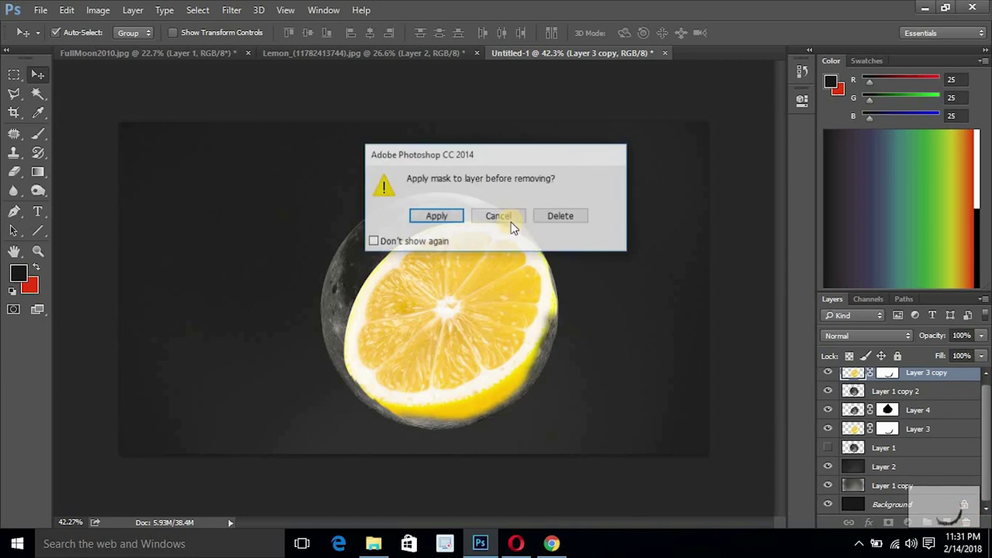
# Step: Delete the Layer 3 copy mask and distort the lemon copy into a tilted top slice
pyautogui.click(563, 217)
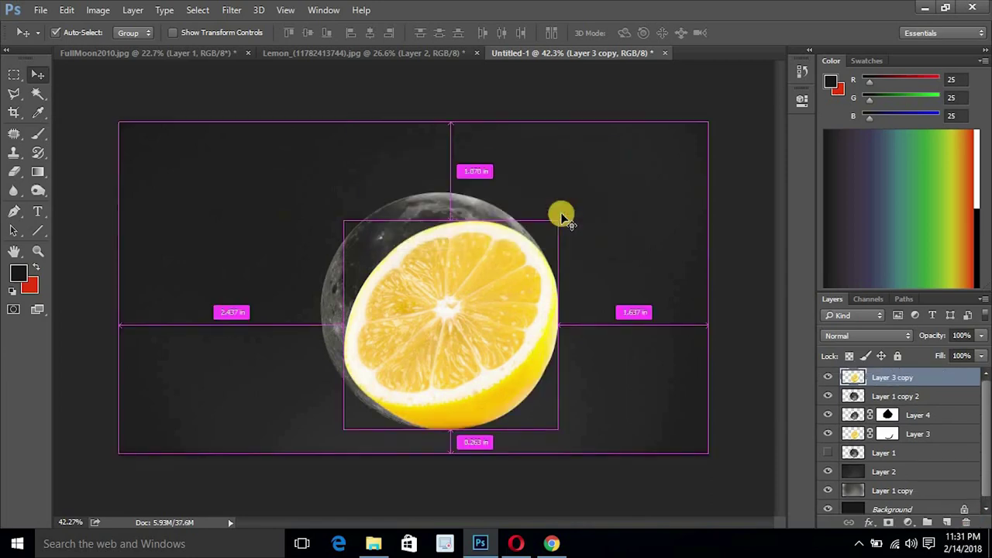
pyautogui.hotkey('ctrl', 't')
pyautogui.moveTo(346, 224); pyautogui.dragTo(388, 278)
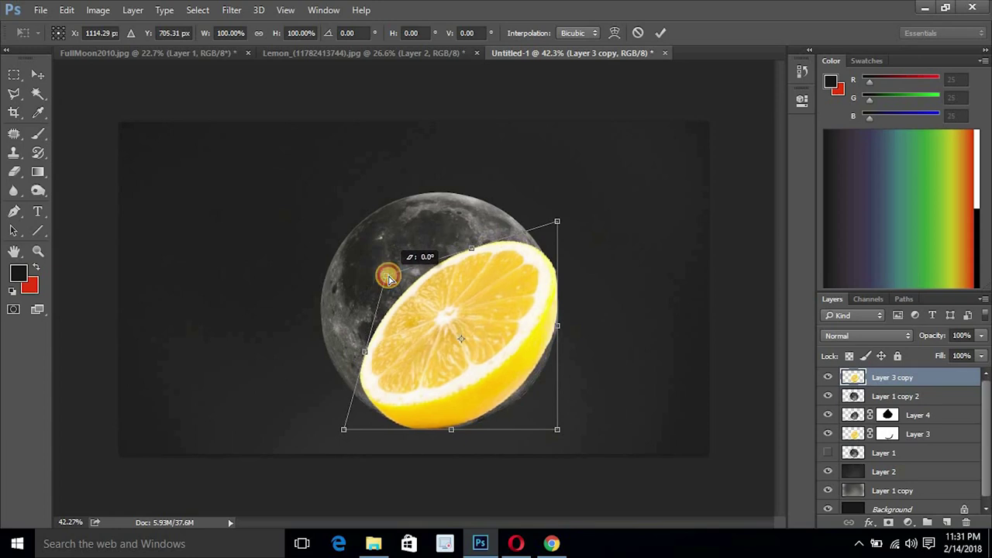
pyautogui.press('Return')
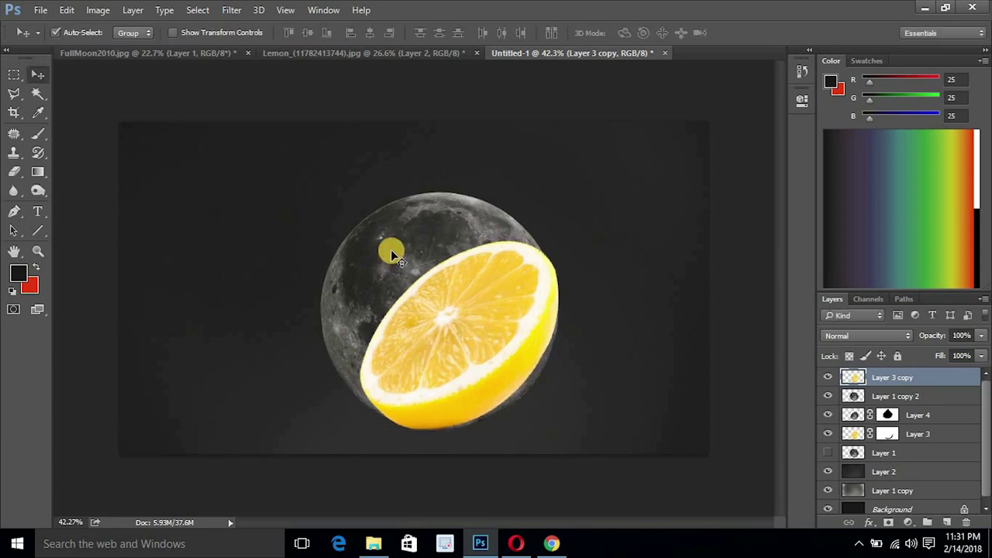
# Step: Copy a lemon-shaped piece of the moon onto new Layer 5 at the top of the stack
pyautogui.keyDown('ctrl'); pyautogui.click(855, 396); pyautogui.keyUp('ctrl')
pyautogui.keyDown('ctrl'); pyautogui.click(873, 379); pyautogui.keyUp('ctrl')
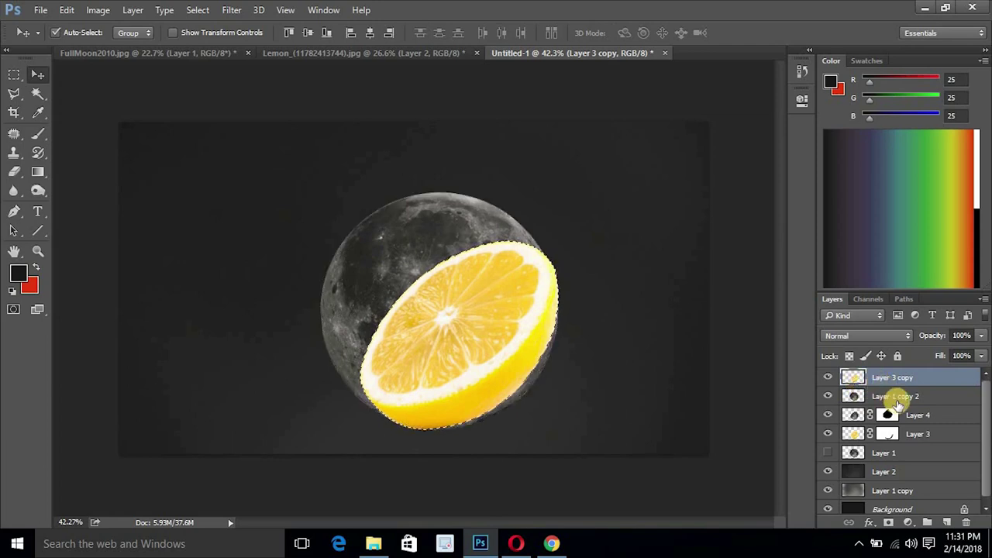
pyautogui.click(899, 397)
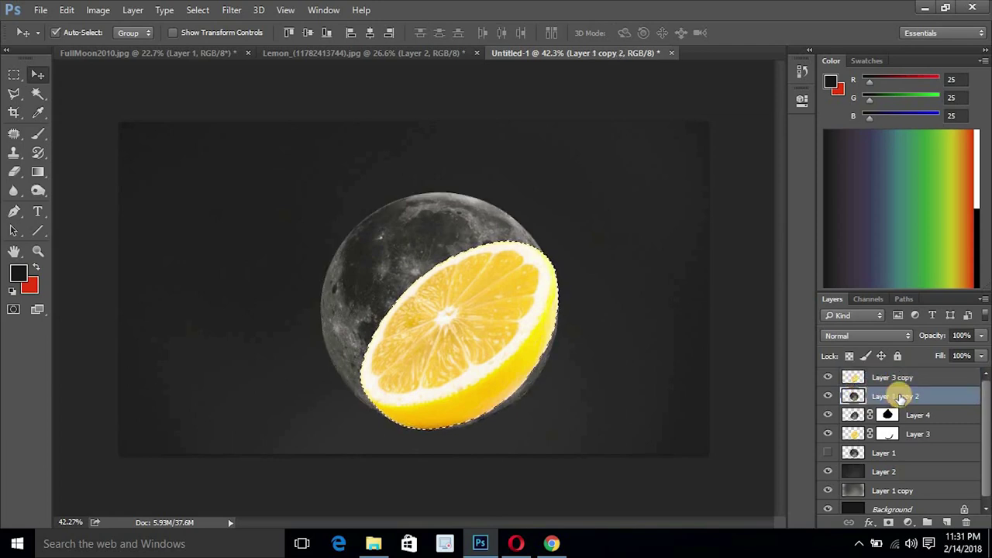
pyautogui.hotkey('ctrl', 'd')
pyautogui.moveTo(463, 335)
pyautogui.mouseDown()
pyautogui.moveTo(447, 310)
pyautogui.moveTo(474, 306)
pyautogui.mouseUp()
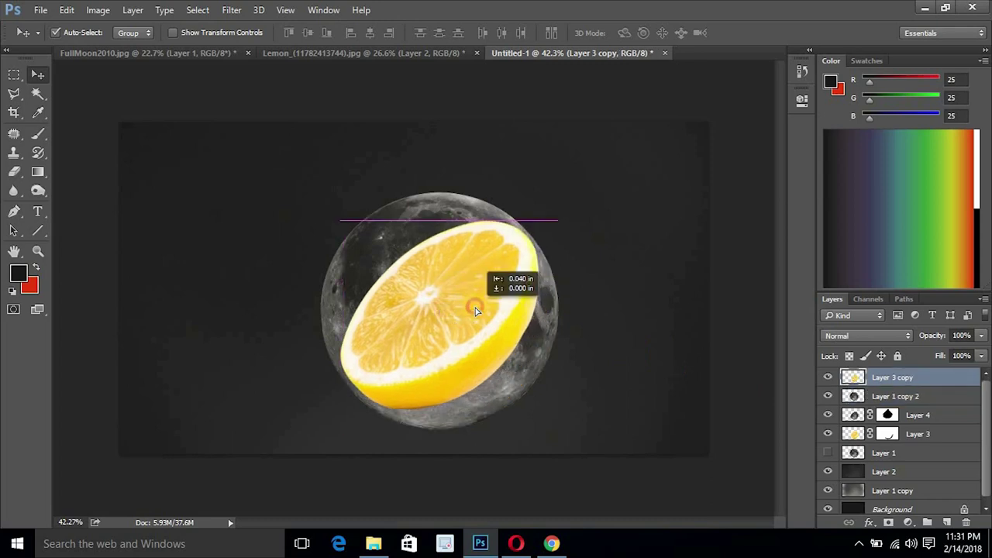
pyautogui.keyDown('ctrl'); pyautogui.click(854, 378); pyautogui.keyUp('ctrl')
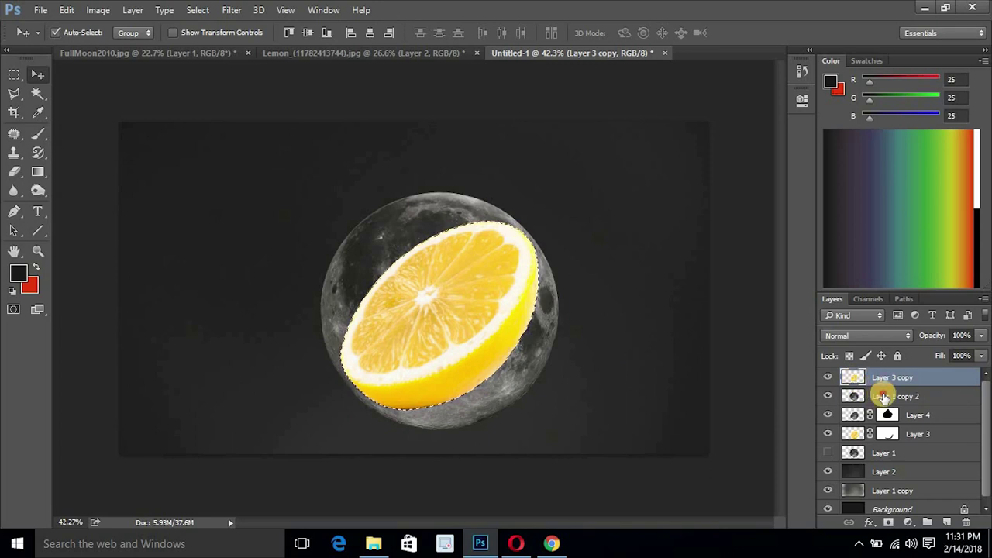
pyautogui.click(883, 397)
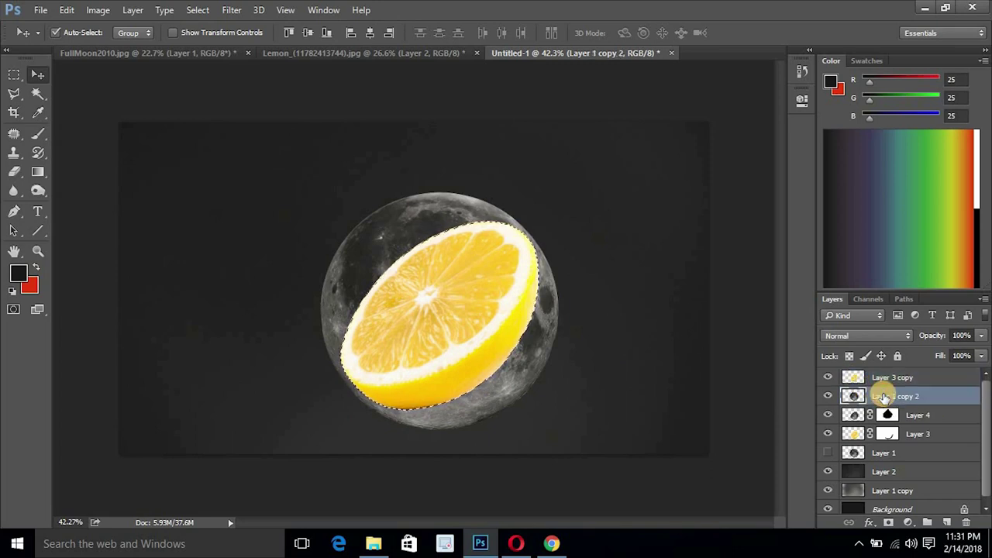
pyautogui.hotkey('ctrl', 'j')
pyautogui.moveTo(886, 393); pyautogui.dragTo(883, 375)
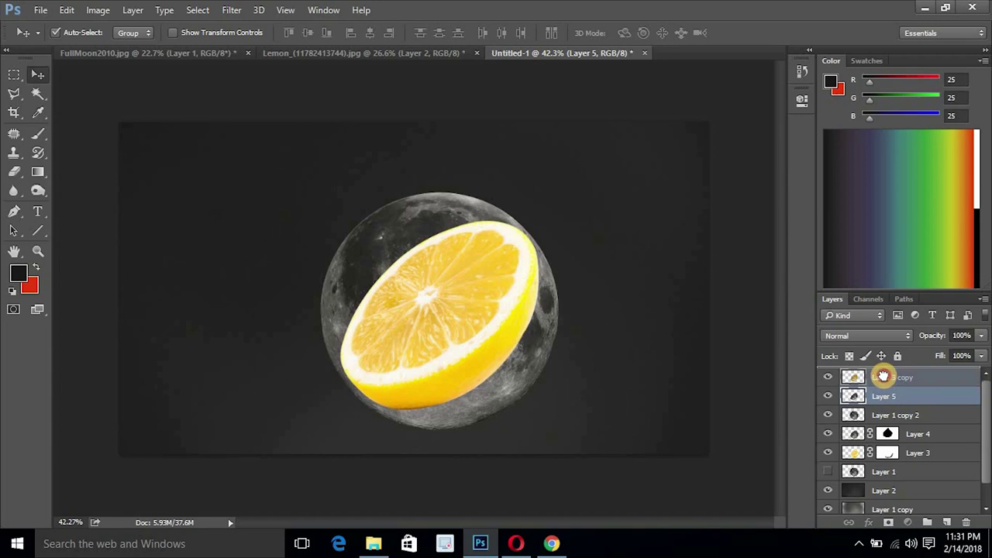
# Step: Delete Layer 1 copy 2 and set Layer 5's opacity to 25%
pyautogui.click(897, 414)
pyautogui.press('Delete')
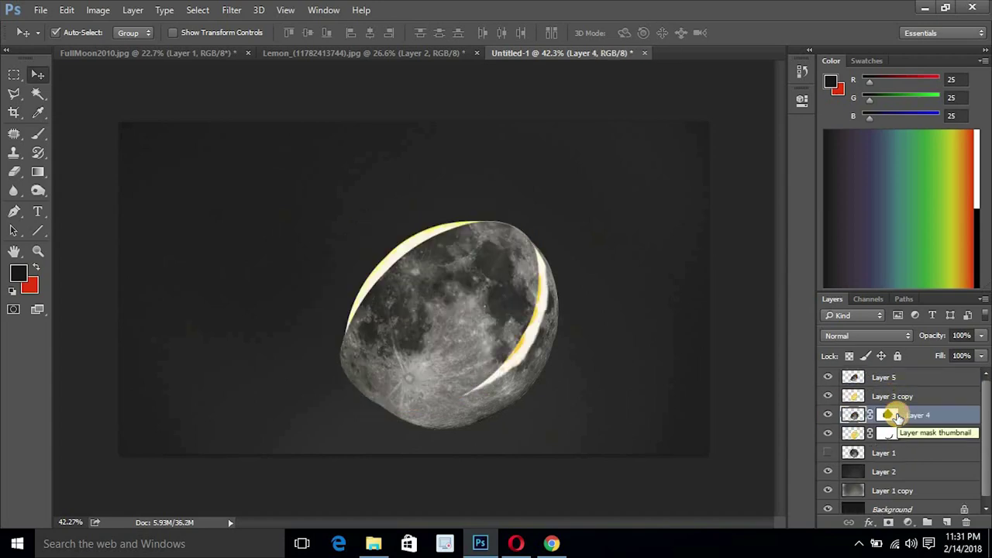
pyautogui.click(886, 378)
pyautogui.click(827, 378)
pyautogui.moveTo(978, 339); pyautogui.dragTo(928, 355)
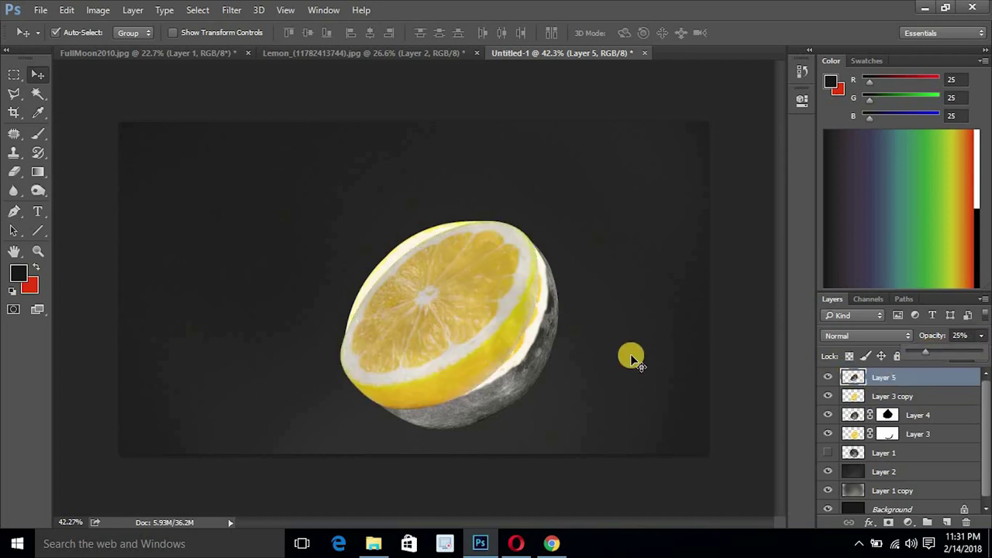
pyautogui.press('p')
pyautogui.scroll(4, 353, 387)
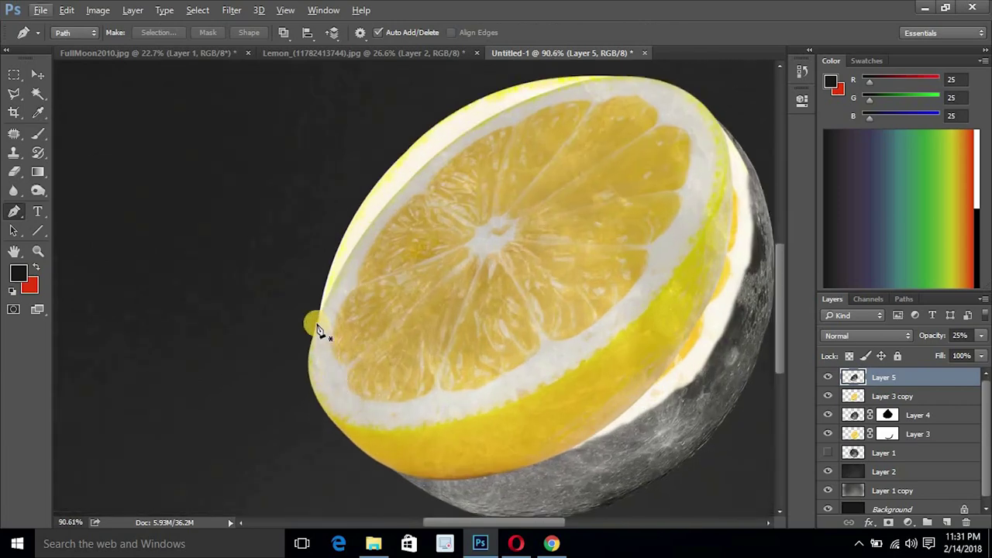
# Step: Trace a closed pen path around the lemon's cut face
pyautogui.click(330, 296)
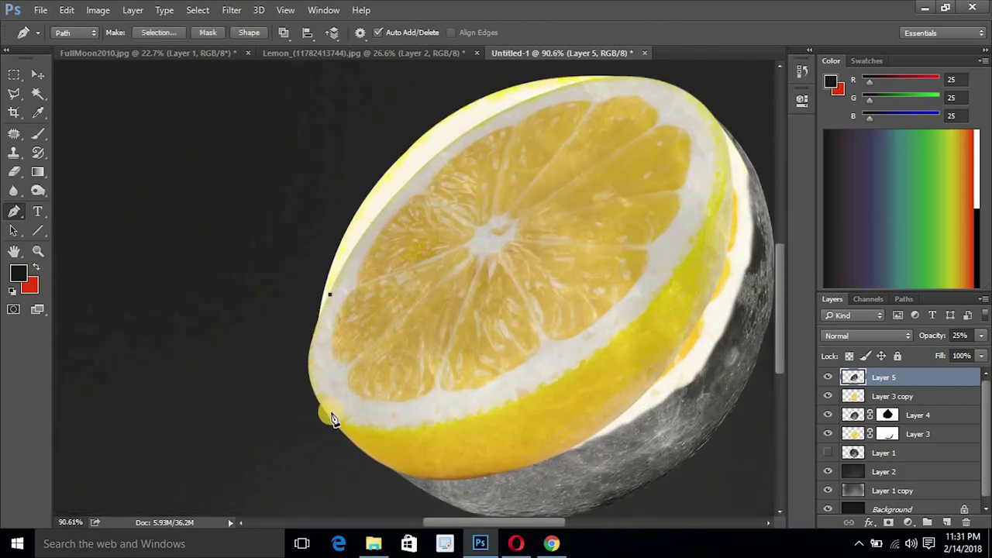
pyautogui.moveTo(372, 461); pyautogui.dragTo(374, 463)
pyautogui.moveTo(632, 348); pyautogui.dragTo(614, 248)
pyautogui.scroll(3, 582, 362)
pyautogui.hscroll(2, 583, 361)
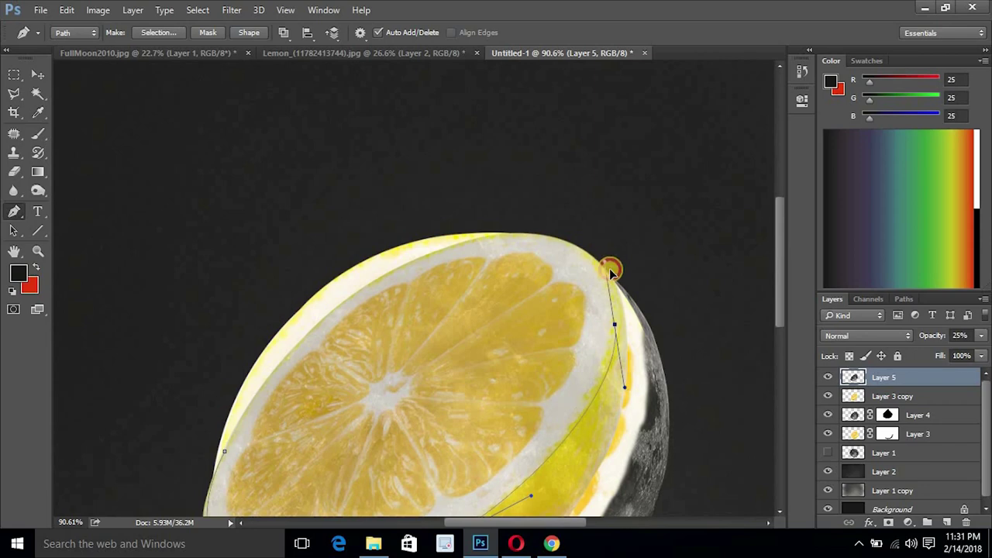
pyautogui.moveTo(614, 248); pyautogui.dragTo(611, 275)
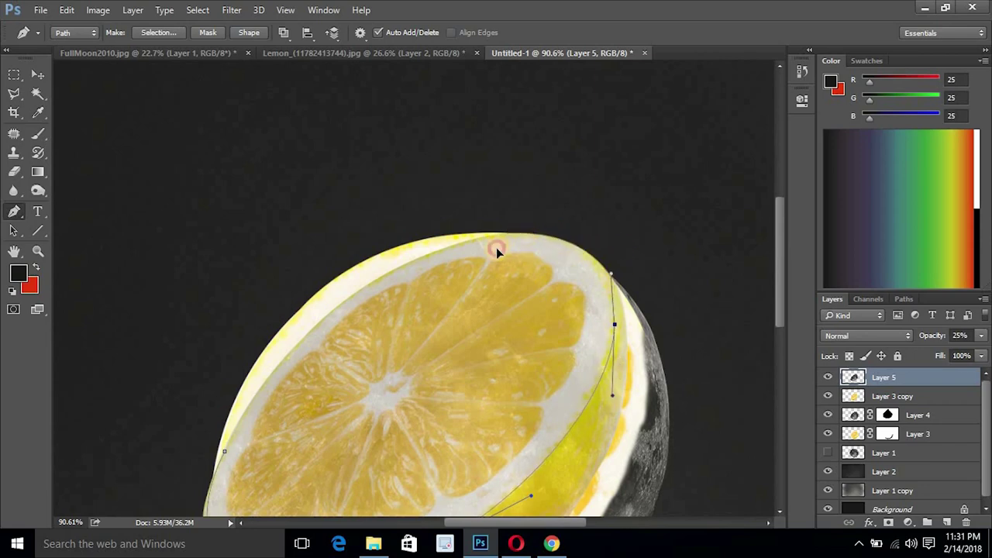
pyautogui.moveTo(455, 245); pyautogui.dragTo(454, 238)
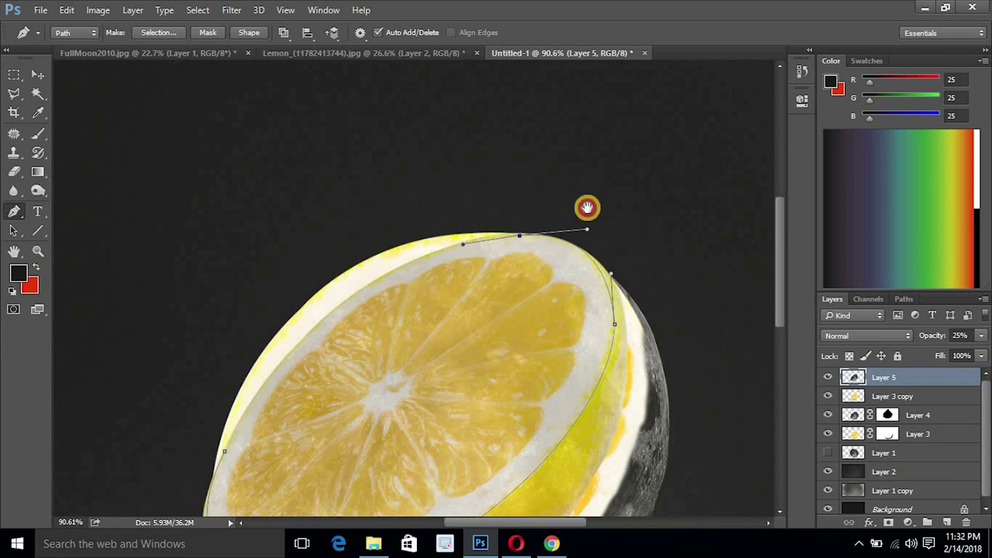
pyautogui.scroll(-2, 586, 206)
pyautogui.hscroll(-4, 586, 206)
pyautogui.moveTo(503, 256)
pyautogui.mouseDown()
pyautogui.moveTo(445, 312)
pyautogui.moveTo(455, 303)
pyautogui.mouseUp()
pyautogui.click(419, 367)
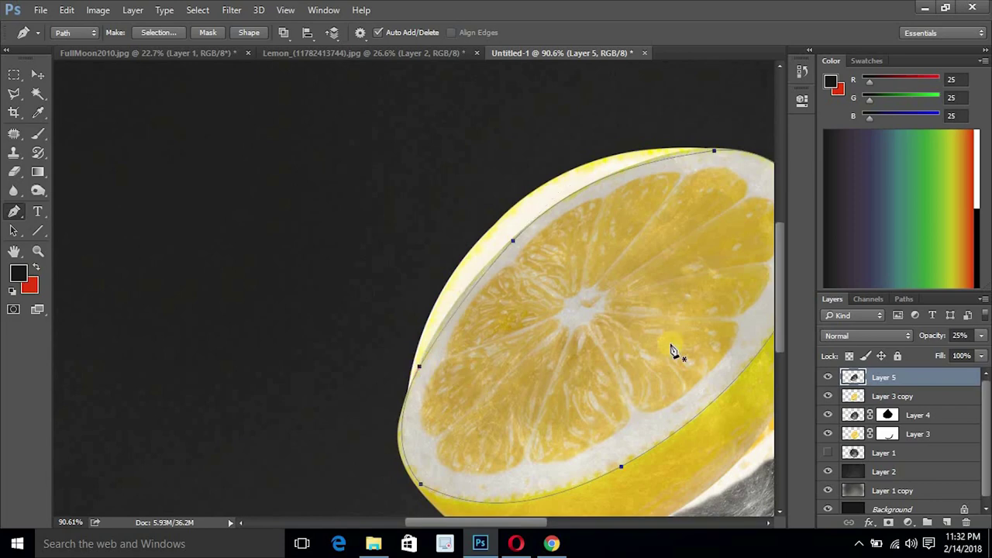
# Step: Mask Layer 5's moon texture off the cut face and raise its opacity to 100%
pyautogui.hotkey('ctrl', 'Return')
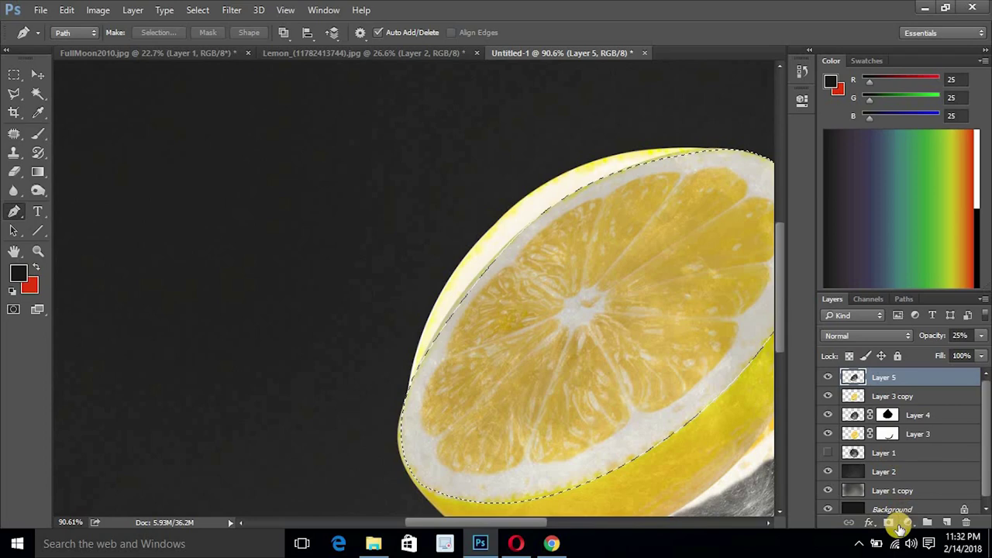
pyautogui.click(887, 523)
pyautogui.click(981, 337)
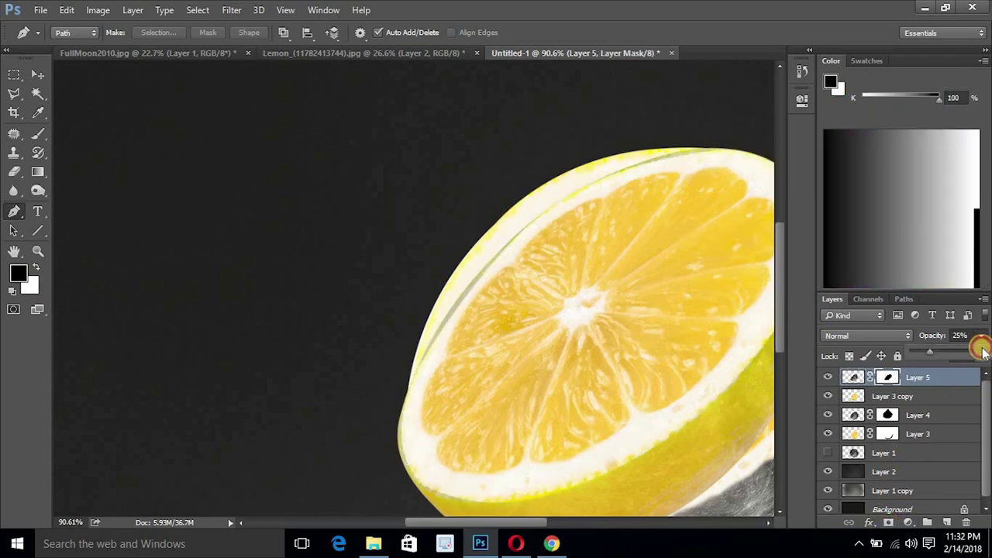
pyautogui.click(984, 353)
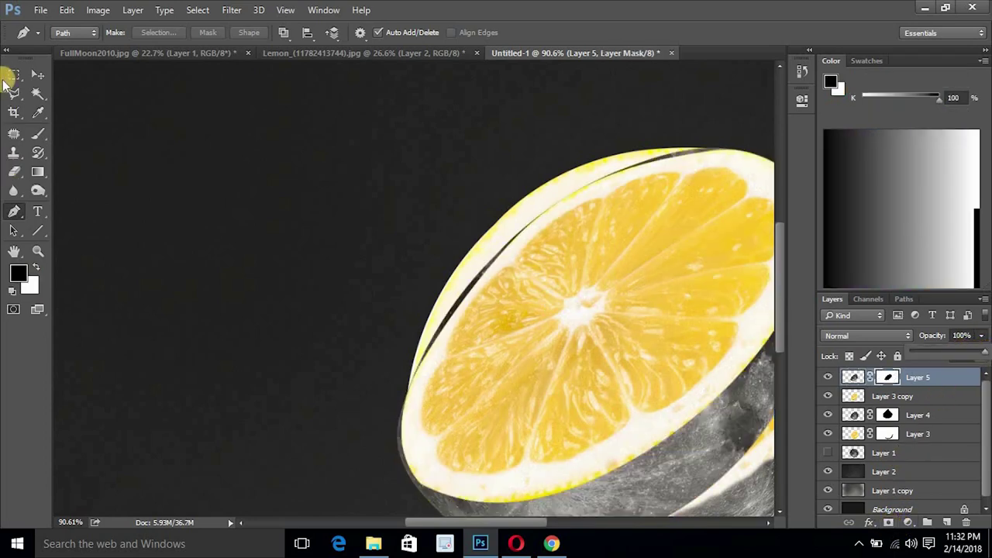
pyautogui.click(38, 74)
pyautogui.scroll(-2, 501, 284)
pyautogui.scroll(-2, 482, 325)
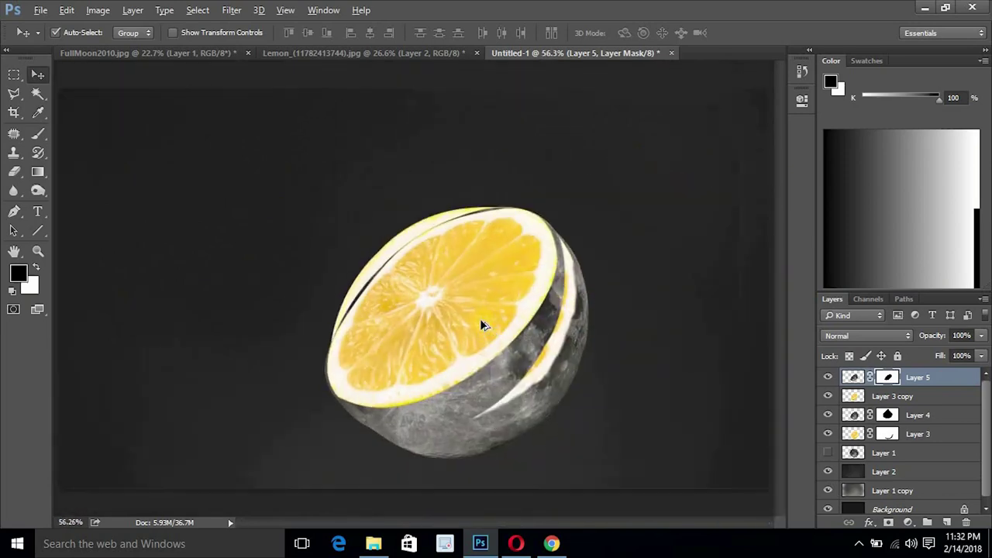
# Step: Move Layer 3 copy and Layer 5 together up-left, off the lower lemon half
pyautogui.scroll(4, 479, 318)
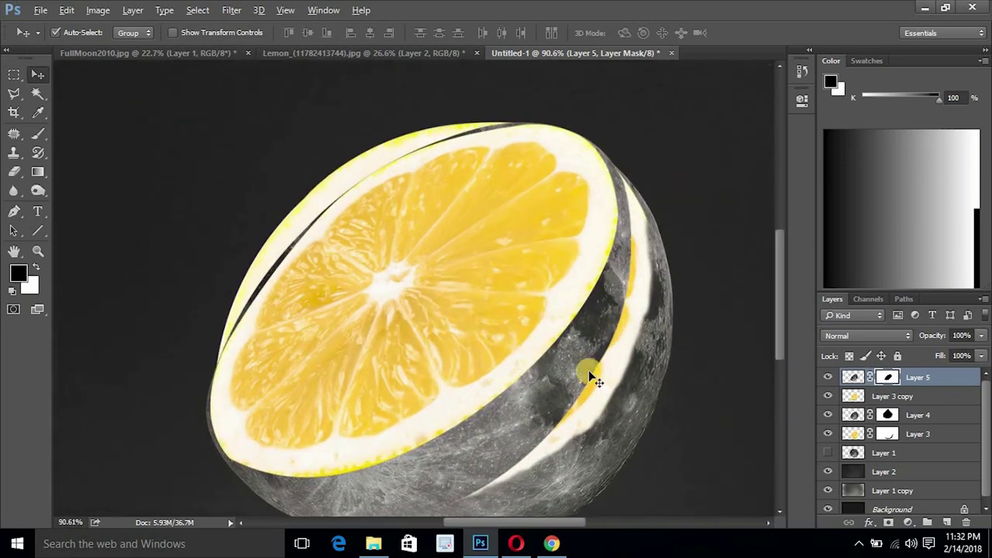
pyautogui.keyDown('ctrl'); pyautogui.click(908, 399); pyautogui.keyUp('ctrl')
pyautogui.hotkey('ctrl', 't')
pyautogui.moveTo(439, 266); pyautogui.dragTo(415, 227)
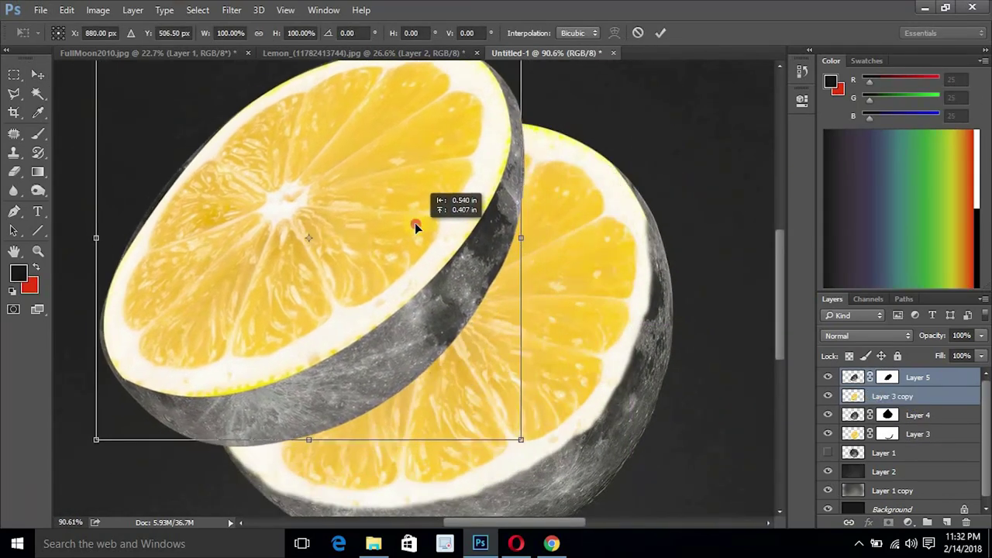
pyautogui.scroll(-5, 415, 225)
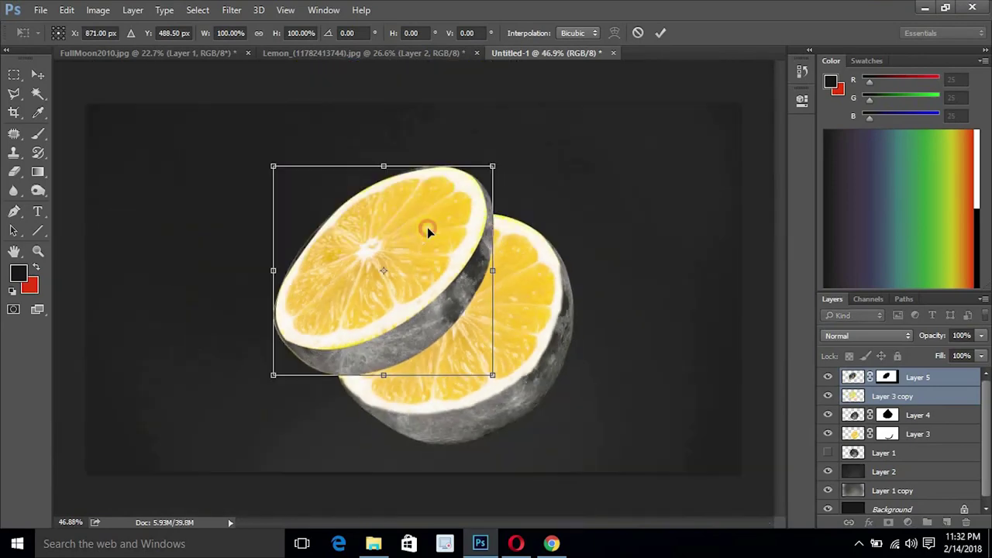
pyautogui.moveTo(493, 168); pyautogui.dragTo(498, 169)
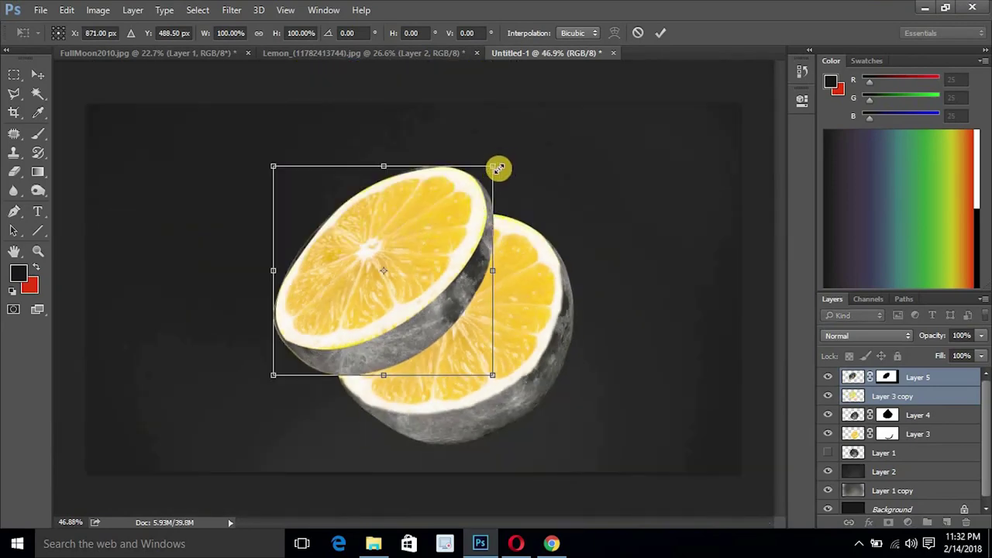
pyautogui.moveTo(494, 171); pyautogui.dragTo(502, 166)
pyautogui.press('Escape')
pyautogui.moveTo(530, 320); pyautogui.dragTo(462, 248)
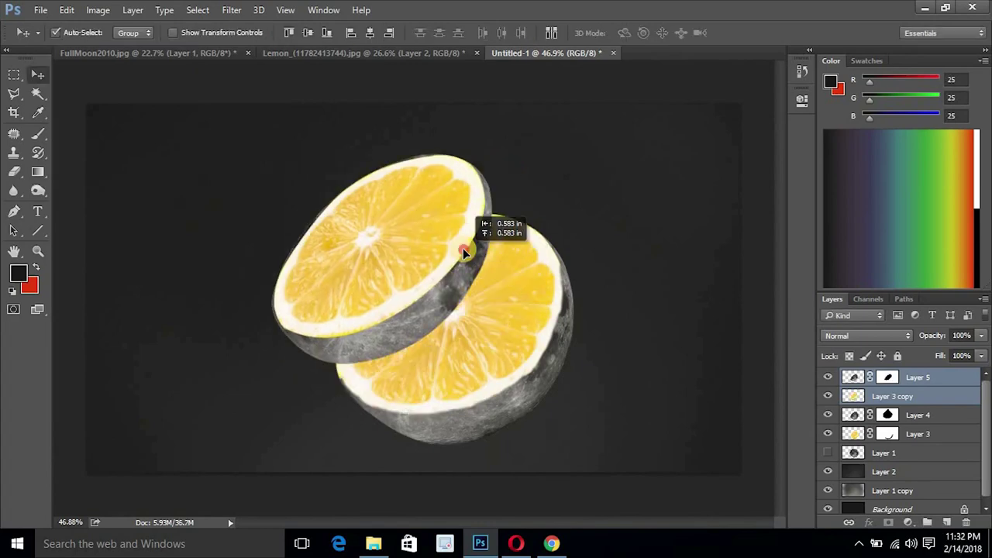
pyautogui.scroll(5, 505, 257)
pyautogui.moveTo(543, 189); pyautogui.dragTo(597, 235)
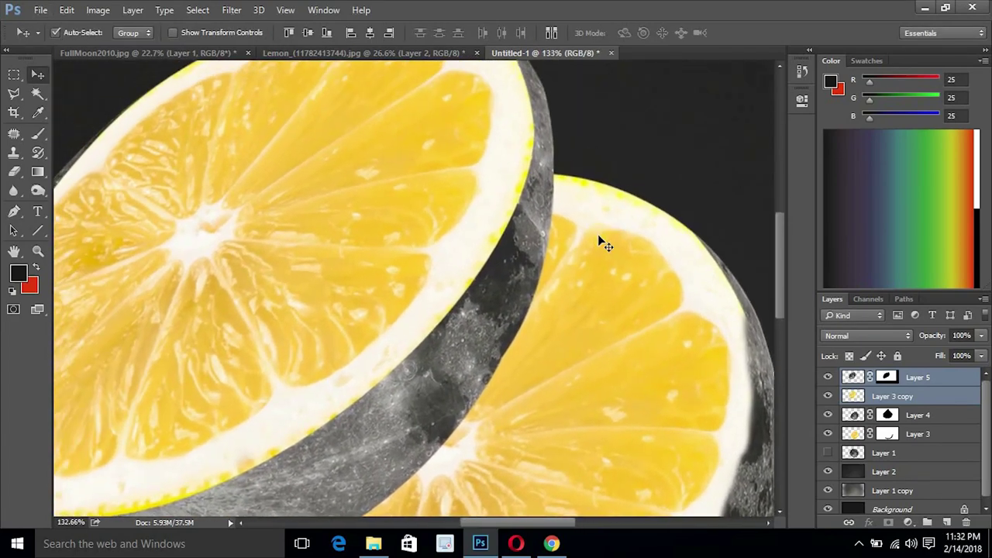
pyautogui.click(449, 351)
# Step: Paint white on Layer 5's mask to restore moon texture along the upper slice's rind
pyautogui.click(953, 378)
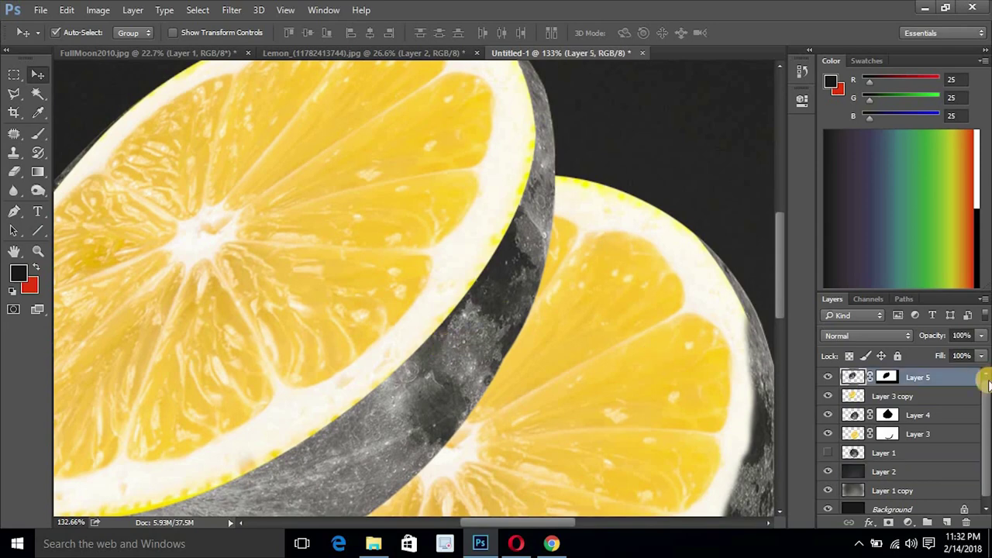
pyautogui.click(886, 376)
pyautogui.press('b')
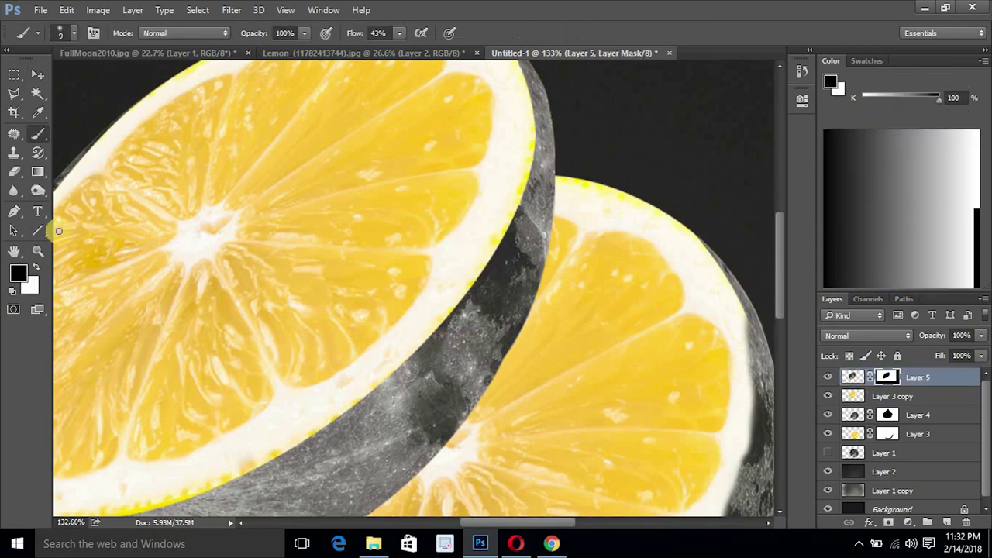
pyautogui.click(39, 266)
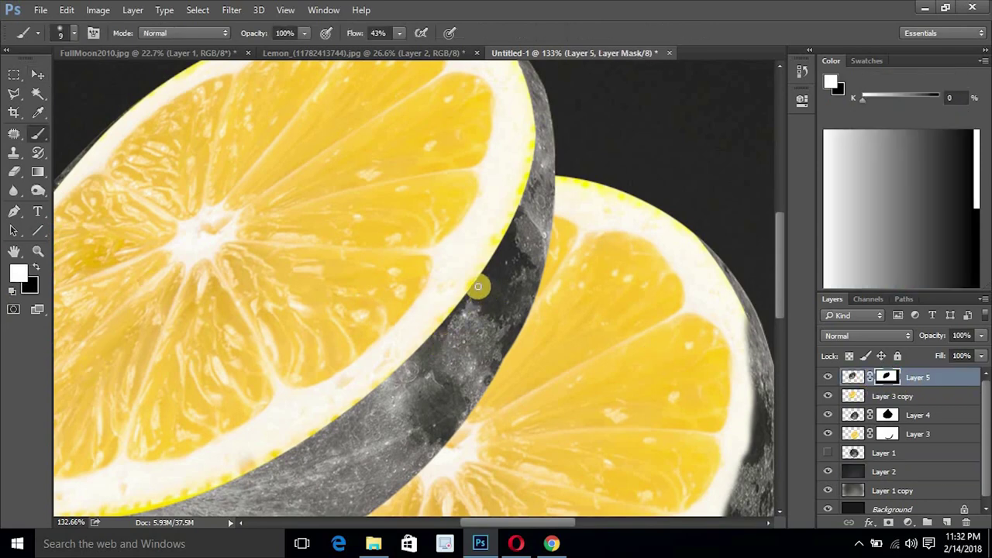
pyautogui.moveTo(470, 288); pyautogui.dragTo(448, 315)
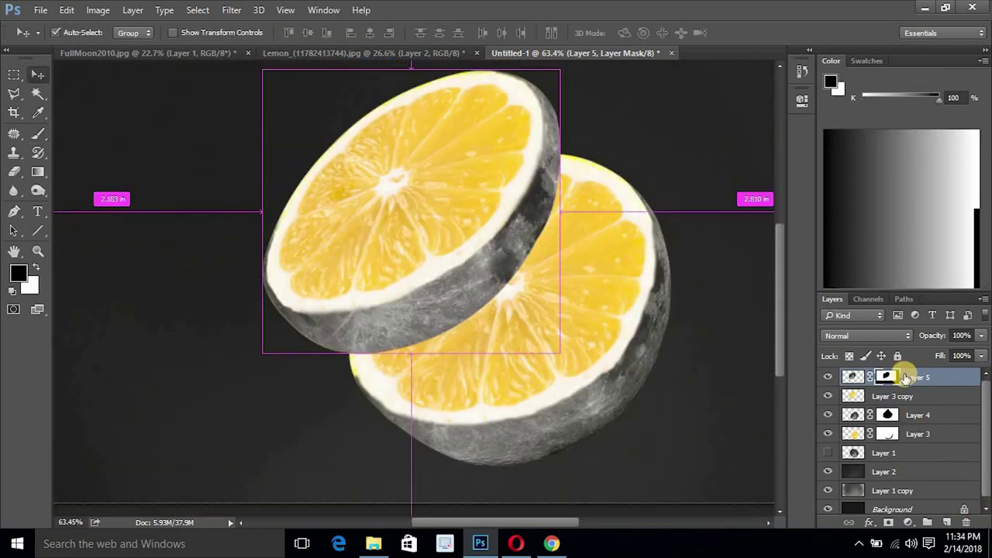
pyautogui.keyDown('shift'); pyautogui.click(899, 396); pyautogui.keyUp('shift')
# Step: Group Layer 3 copy and Layer 5 as Group 1
pyautogui.hotkey('ctrl', 'g')
pyautogui.hotkey('ctrl', 't')
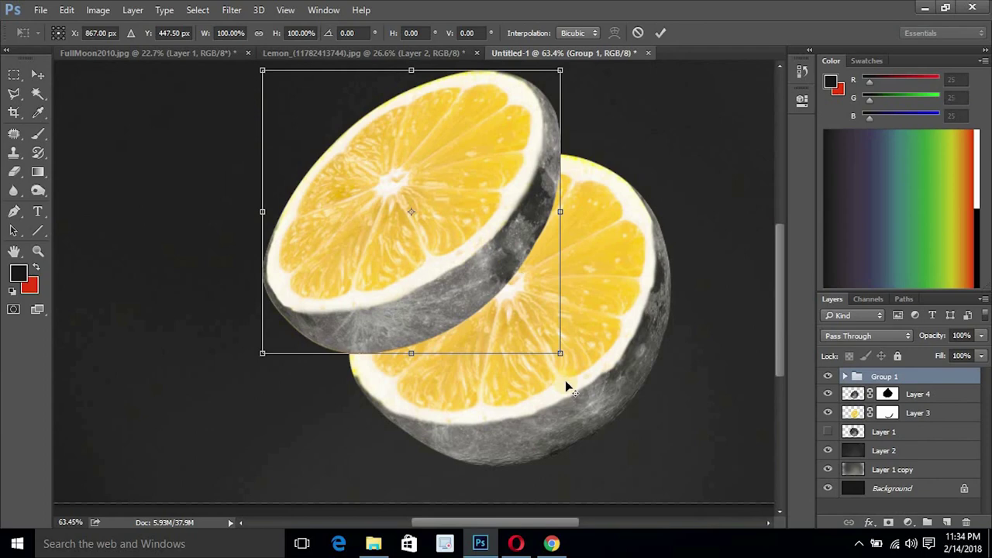
pyautogui.press('Return')
pyautogui.scroll(-2, 514, 301)
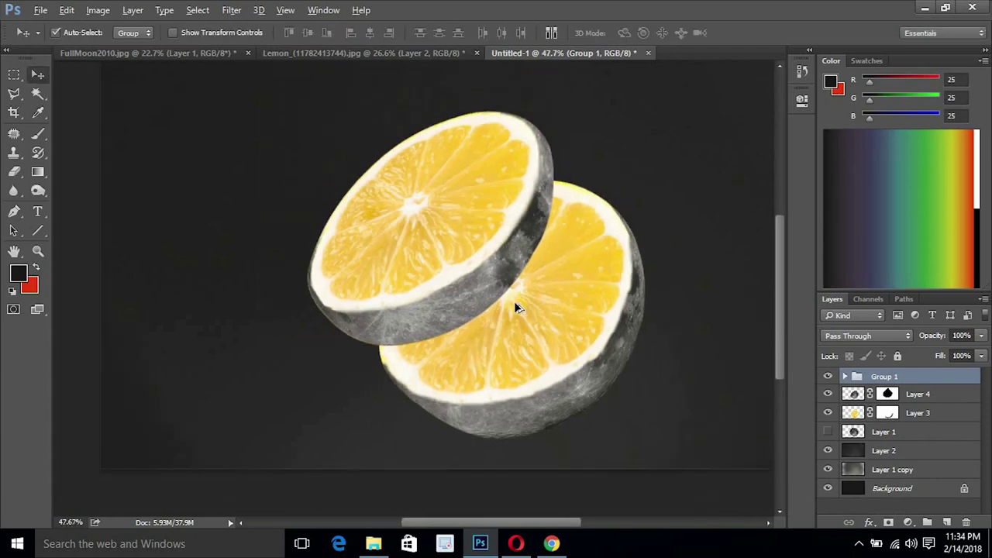
pyautogui.scroll(-2, 425, 279)
# Step: Copy the visible Layer 1 moon above Group 1 and shift it up-left over the upper slice
pyautogui.click(750, 417)
pyautogui.click(829, 432)
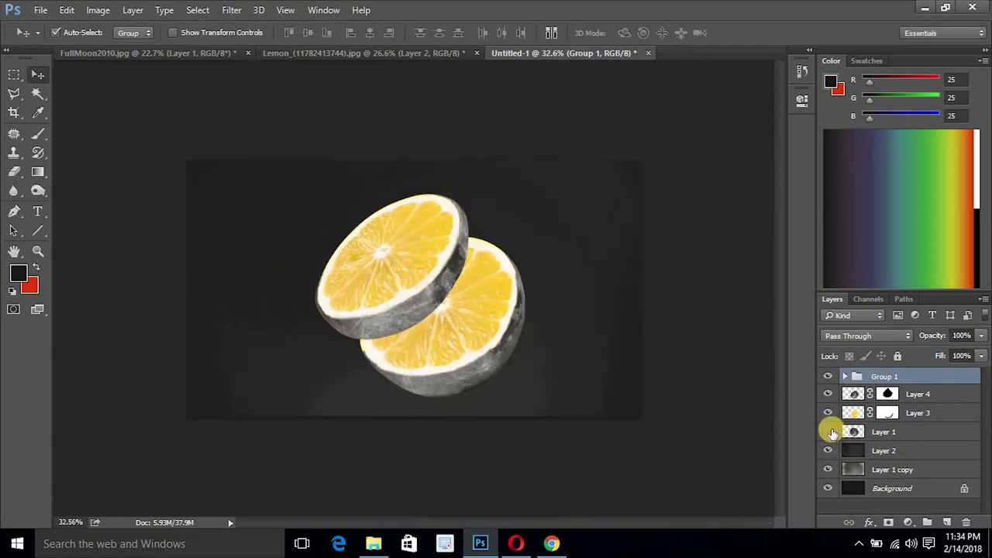
pyautogui.moveTo(883, 431)
pyautogui.mouseDown()
pyautogui.moveTo(895, 364)
pyautogui.moveTo(901, 375)
pyautogui.moveTo(883, 374)
pyautogui.mouseUp()
pyautogui.hotkey('ctrl', 't')
pyautogui.moveTo(505, 257); pyautogui.dragTo(465, 210)
pyautogui.press('Return')
pyautogui.press('p')
pyautogui.click(415, 163)
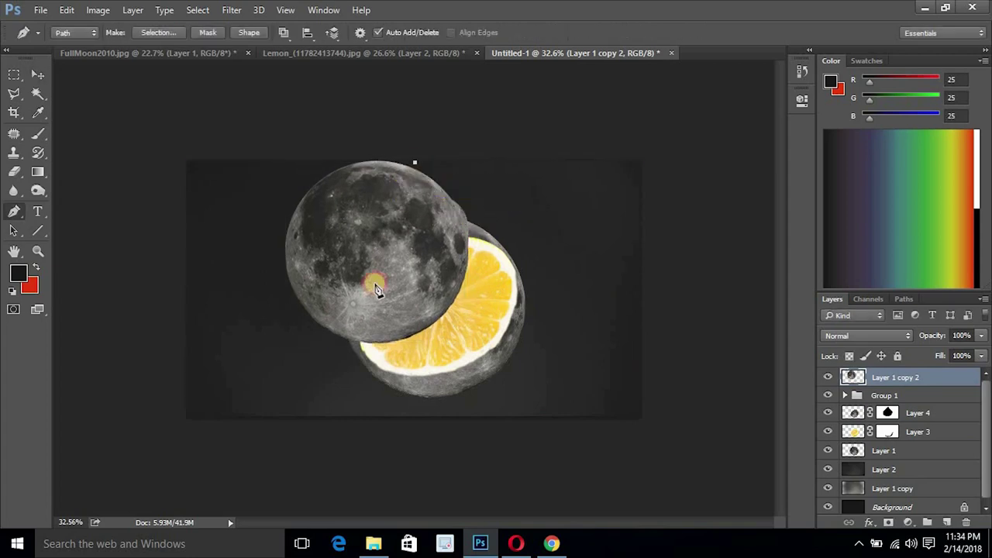
# Step: Trace a curve around the moon's lower part, invert it, and copy the top cap to Layer 6
pyautogui.hotkey('ctrl', 'z')
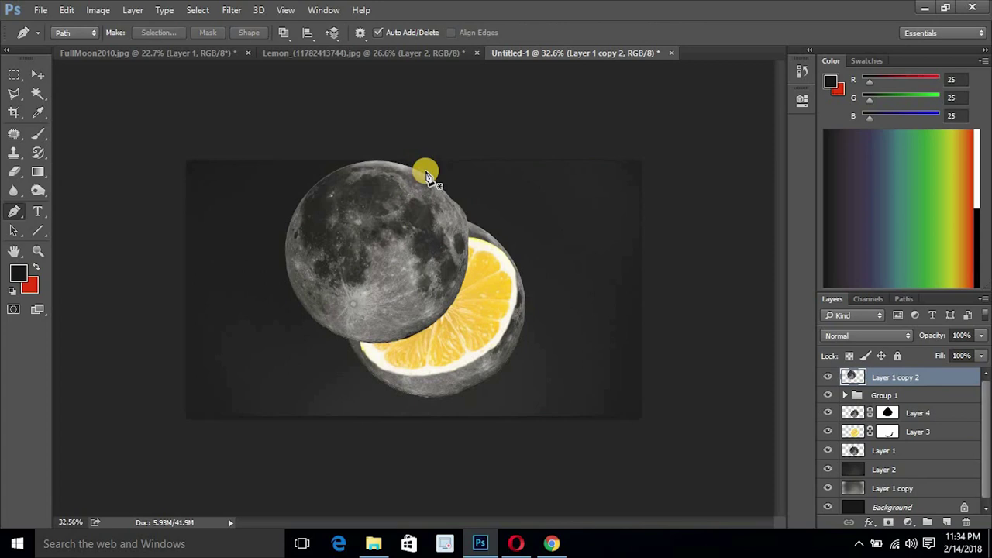
pyautogui.click(426, 172)
pyautogui.moveTo(280, 277); pyautogui.dragTo(159, 277)
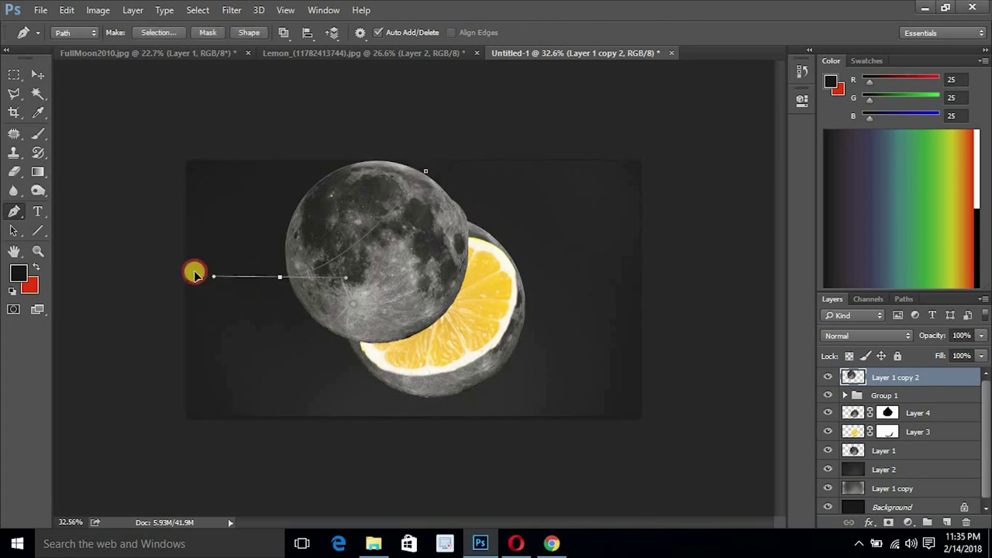
pyautogui.moveTo(159, 276); pyautogui.dragTo(284, 408)
pyautogui.moveTo(541, 334); pyautogui.dragTo(543, 313)
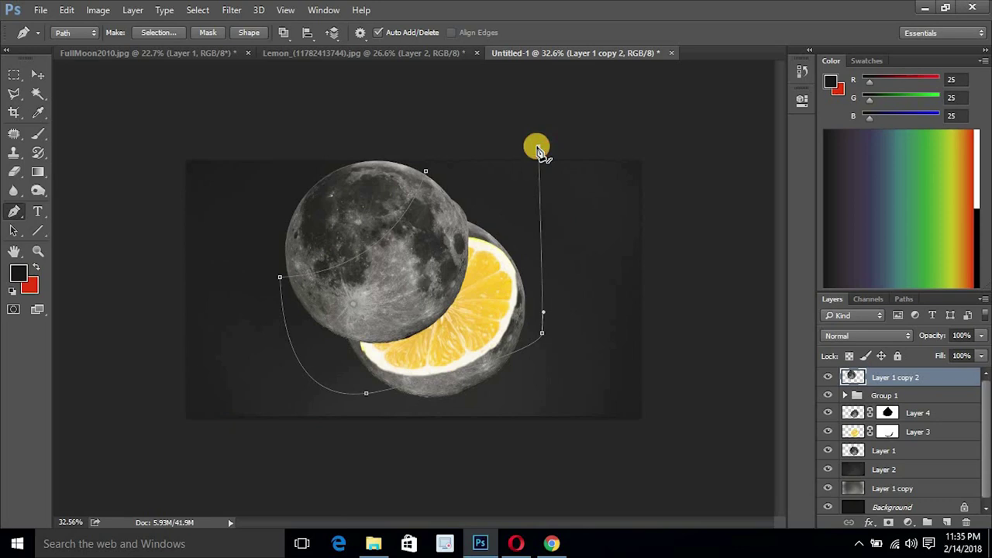
pyautogui.hotkey('ctrl', 'Return')
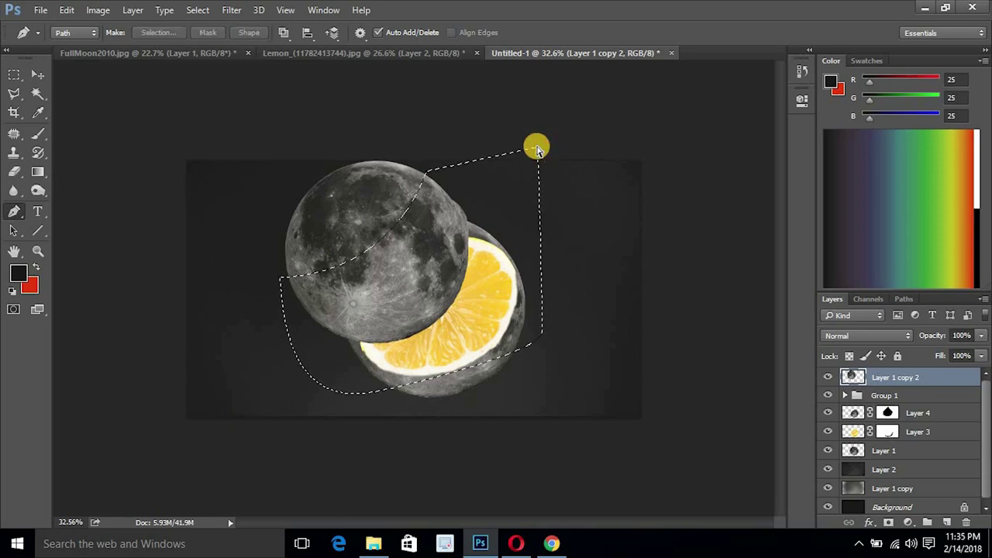
pyautogui.hotkey('ctrl', 'shift', 'i')
pyautogui.hotkey('ctrl', 'j')
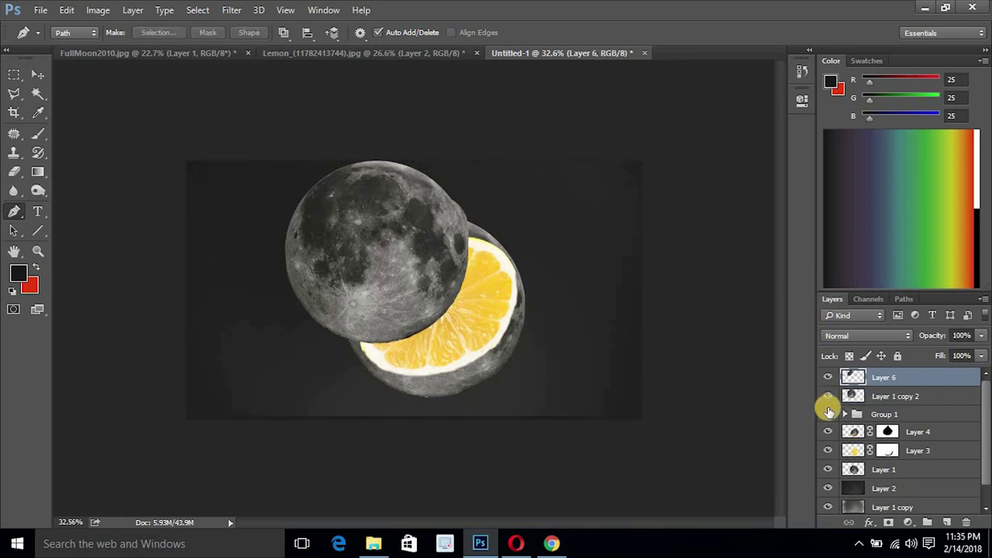
pyautogui.click(827, 396)
# Step: Undo back to before Layer 6 and zoom in on the moon and lemon
pyautogui.press('v')
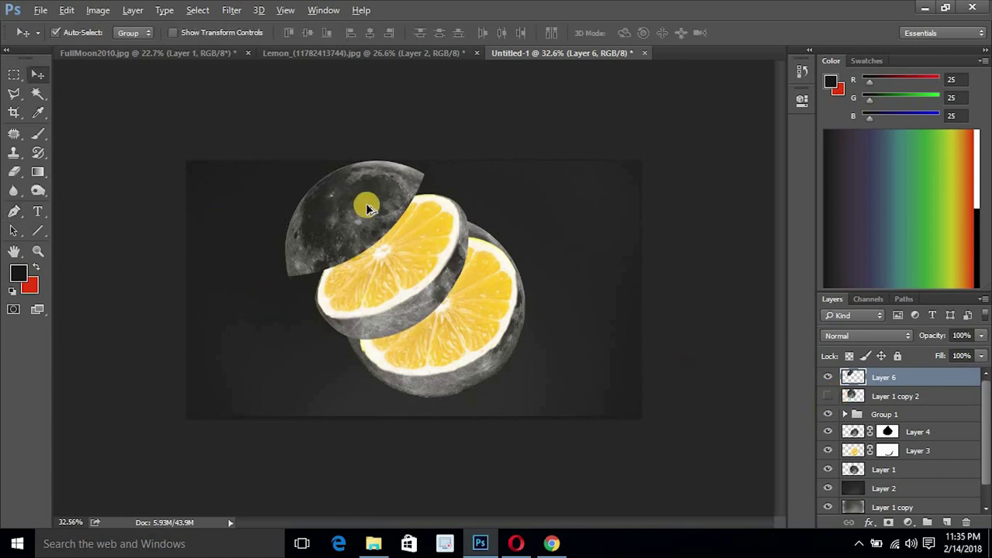
pyautogui.scroll(-2, 368, 210)
pyautogui.scroll(-1, 369, 210)
pyautogui.scroll(3, 369, 210)
pyautogui.scroll(-1, 369, 210)
pyautogui.scroll(-1, 369, 210)
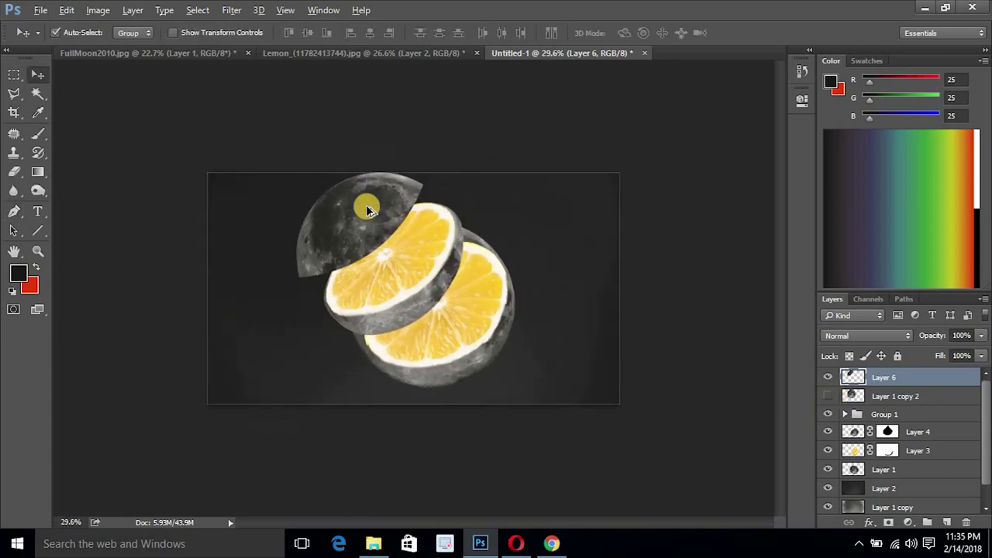
pyautogui.hotkey('ctrl', 'alt', 'z')
pyautogui.hotkey('ctrl', 'alt', 'z')
pyautogui.hotkey('ctrl', 'alt', 'z')
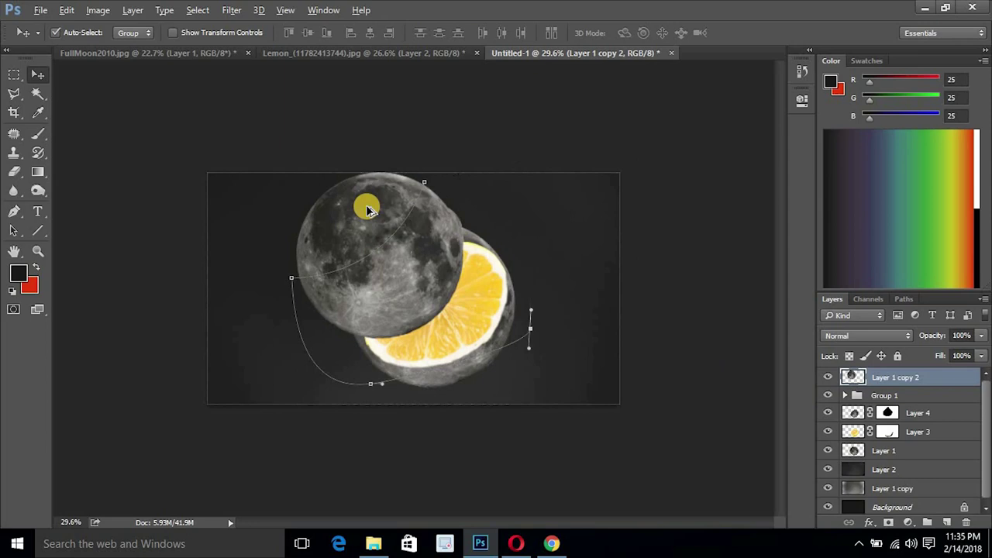
pyautogui.scroll(2, 288, 305)
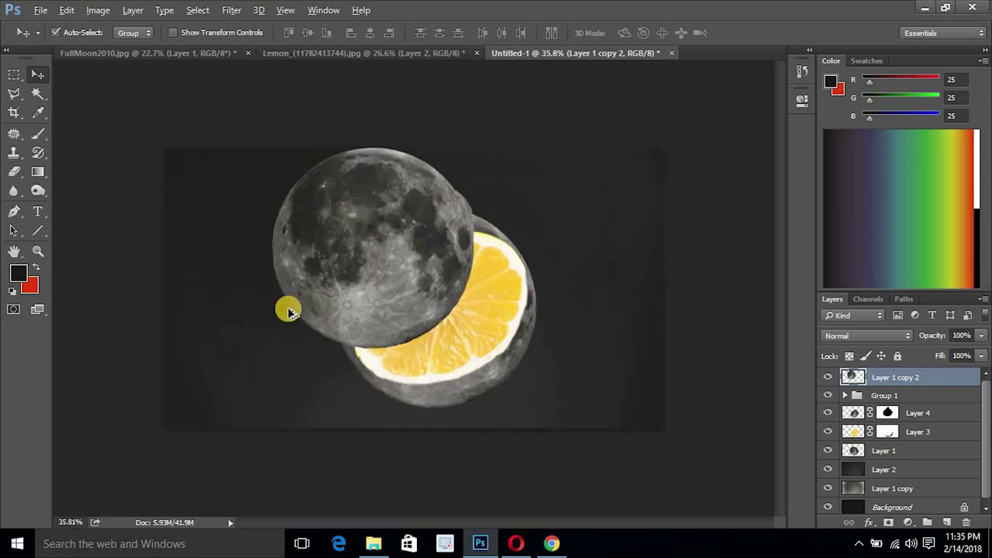
pyautogui.scroll(3, 349, 193)
pyautogui.click(285, 10)
pyautogui.click(581, 71)
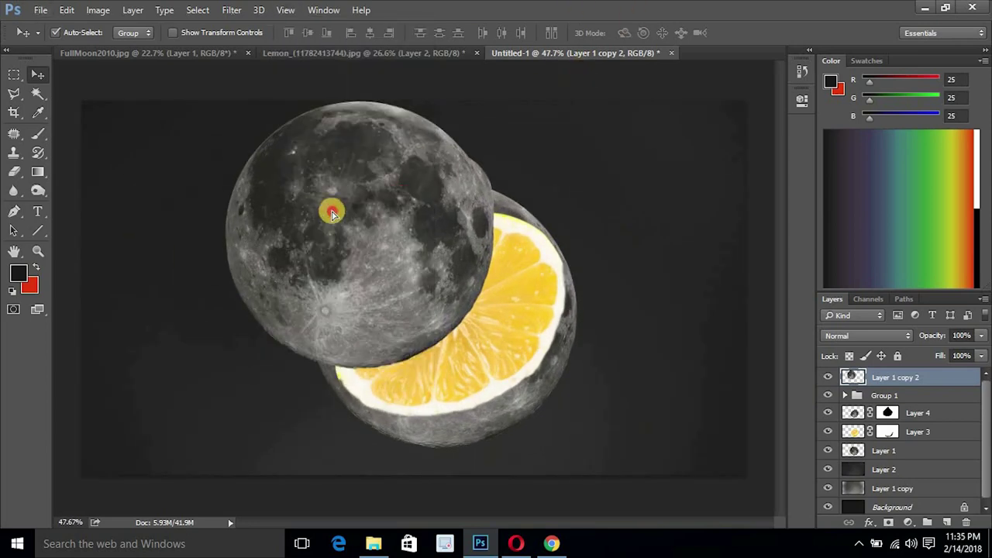
pyautogui.moveTo(331, 203); pyautogui.dragTo(331, 225)
# Step: Pen-trace a diagonal upper-left piece of the moon and copy it to a new Layer 6
pyautogui.press('p')
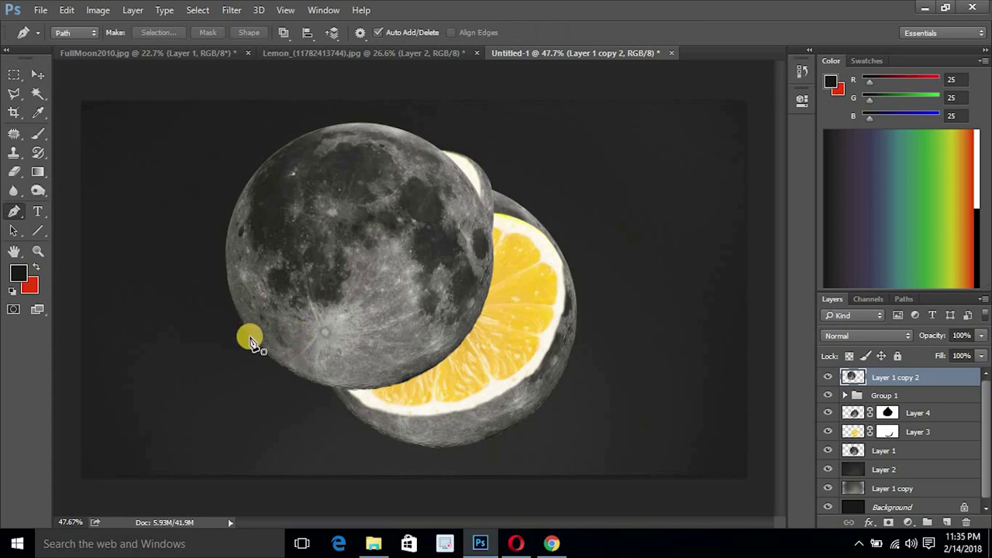
pyautogui.click(257, 349)
pyautogui.moveTo(444, 146); pyautogui.dragTo(434, 29)
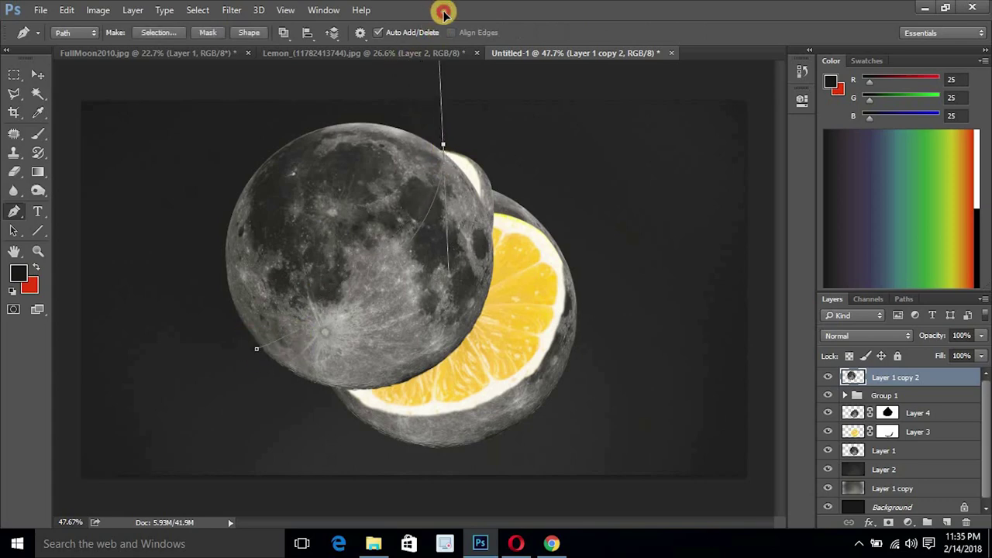
pyautogui.moveTo(434, 29); pyautogui.dragTo(454, 27)
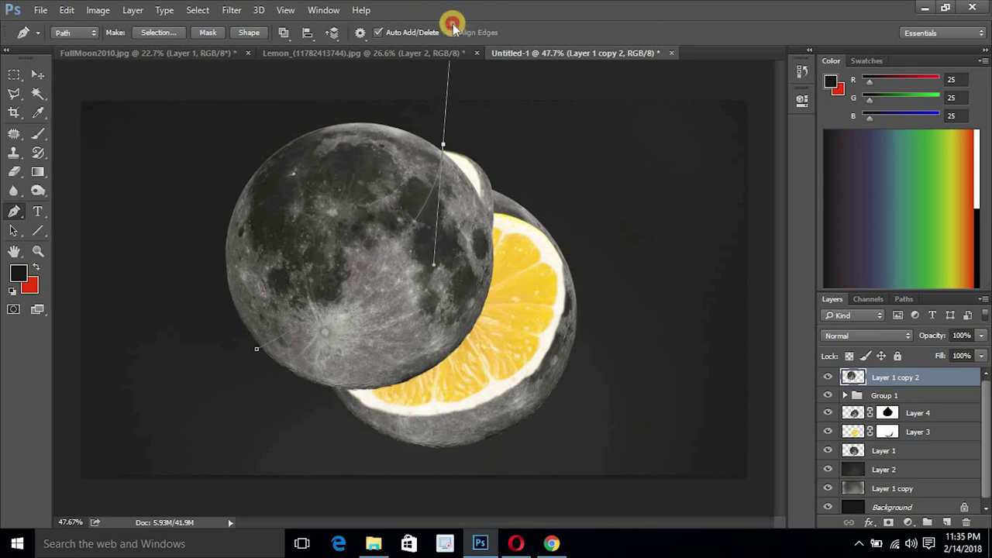
pyautogui.click(443, 147)
pyautogui.moveTo(369, 91); pyautogui.dragTo(344, 89)
pyautogui.click(172, 173)
pyautogui.moveTo(158, 261); pyautogui.dragTo(162, 297)
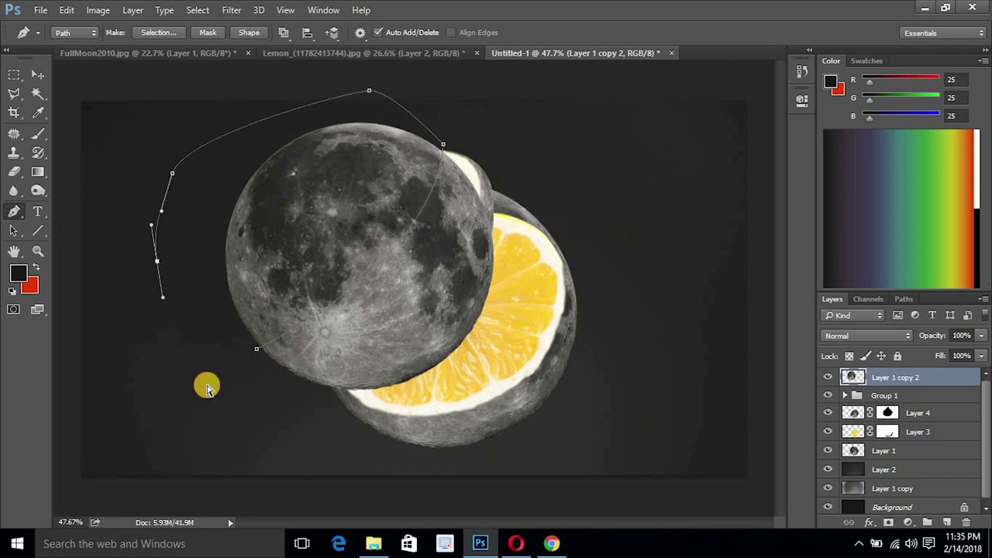
pyautogui.hotkey('ctrl', 'Return')
pyautogui.hotkey('ctrl', 'j')
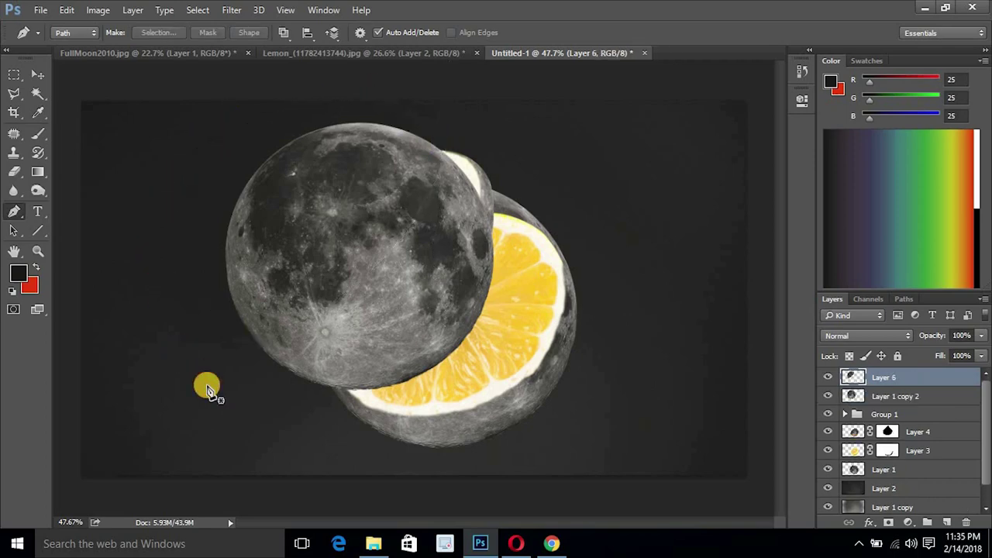
# Step: Hide Layer 1 copy 2 and move the Layer 6 moon piece up and left
pyautogui.click(827, 396)
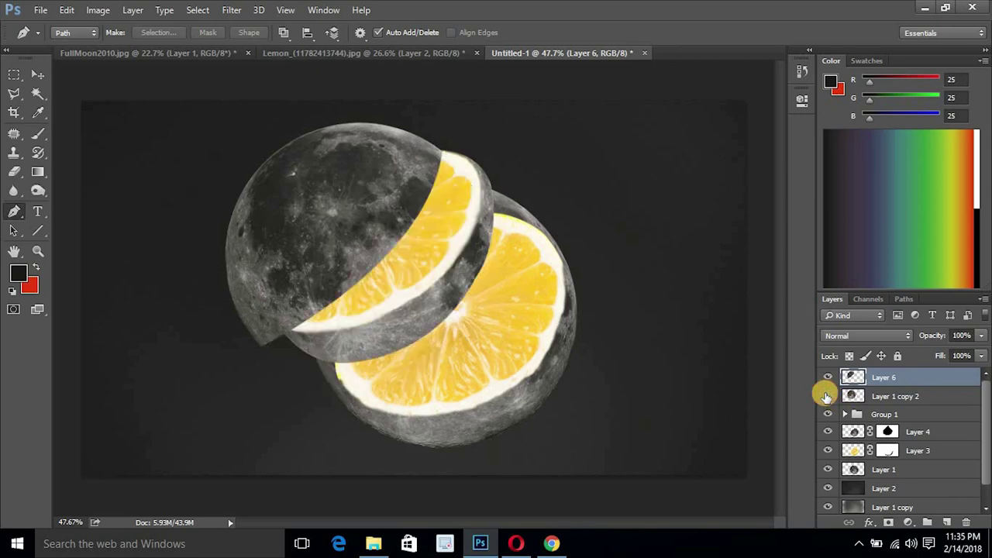
pyautogui.press('v')
pyautogui.scroll(-1, 427, 294)
pyautogui.moveTo(339, 239)
pyautogui.mouseDown()
pyautogui.moveTo(328, 192)
pyautogui.moveTo(343, 191)
pyautogui.mouseUp()
# Step: Group Layer 4 and Layer 3 as Group 2
pyautogui.click(914, 431)
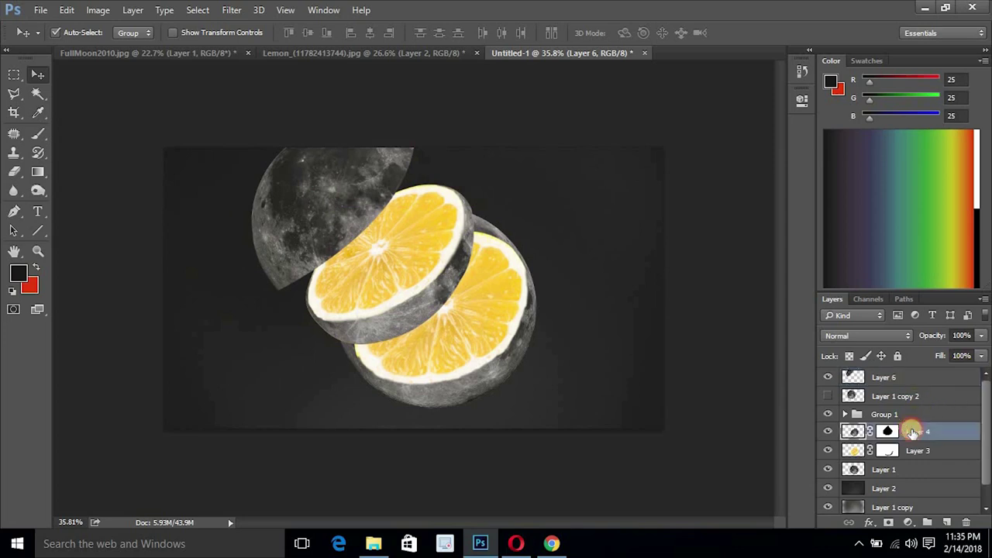
pyautogui.moveTo(922, 441); pyautogui.dragTo(931, 452)
pyautogui.click(942, 436)
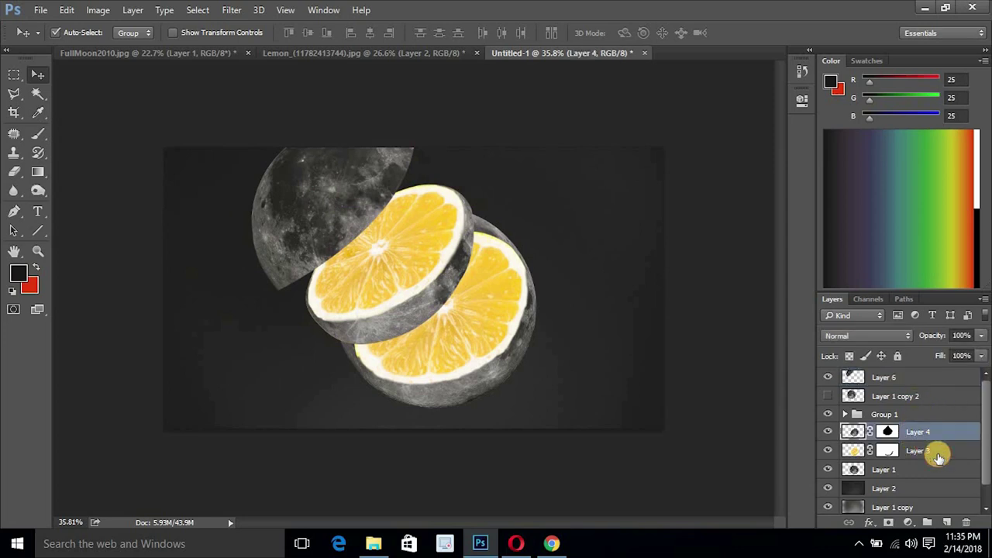
pyautogui.keyDown('shift'); pyautogui.click(938, 454); pyautogui.keyUp('shift')
pyautogui.hotkey('ctrl', 'g')
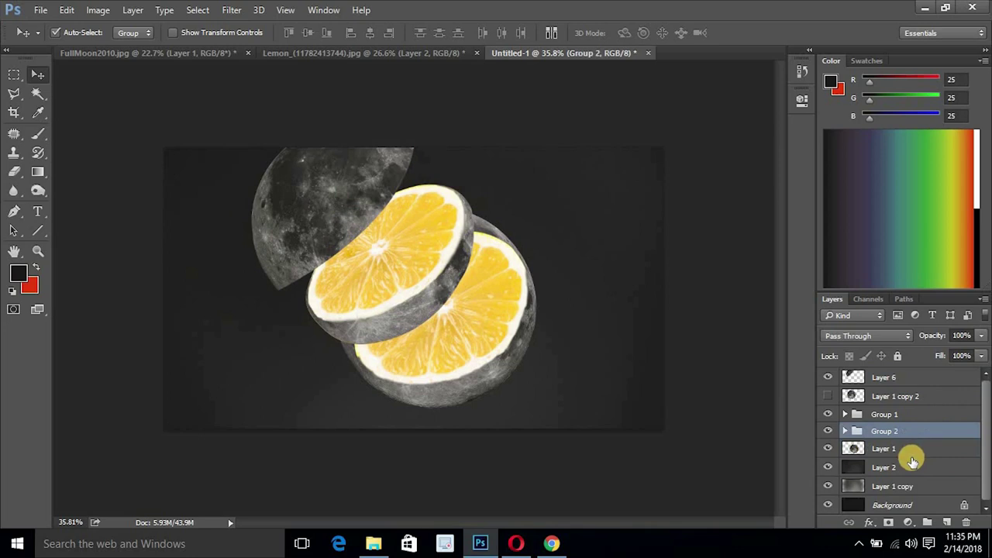
# Step: Hide Layer 1 and spread the lower slice, upper slice and moon cap apart
pyautogui.click(828, 448)
pyautogui.moveTo(472, 312); pyautogui.dragTo(490, 325)
pyautogui.moveTo(406, 257); pyautogui.dragTo(418, 264)
pyautogui.moveTo(333, 195)
pyautogui.mouseDown()
pyautogui.moveTo(314, 217)
pyautogui.moveTo(377, 228)
pyautogui.mouseUp()
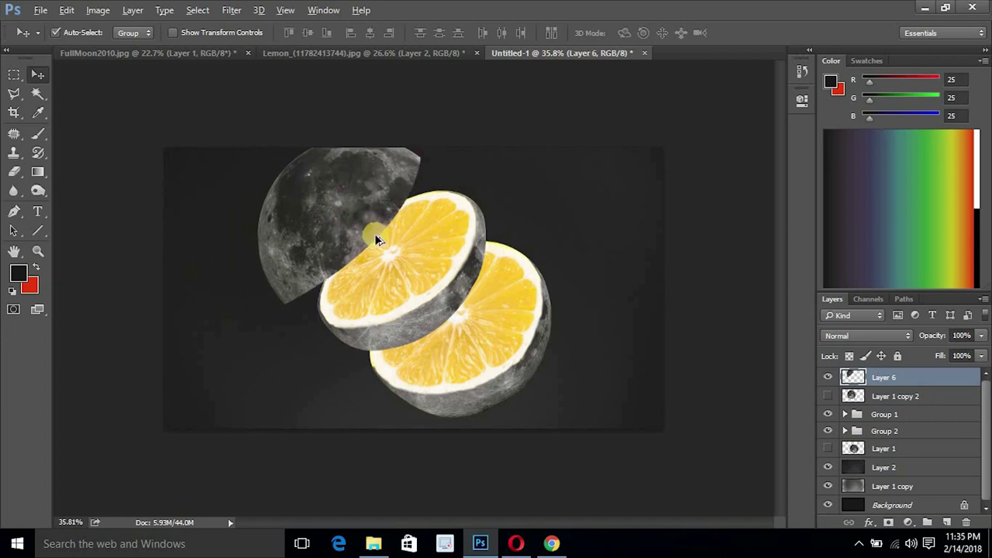
pyautogui.scroll(-2, 370, 210)
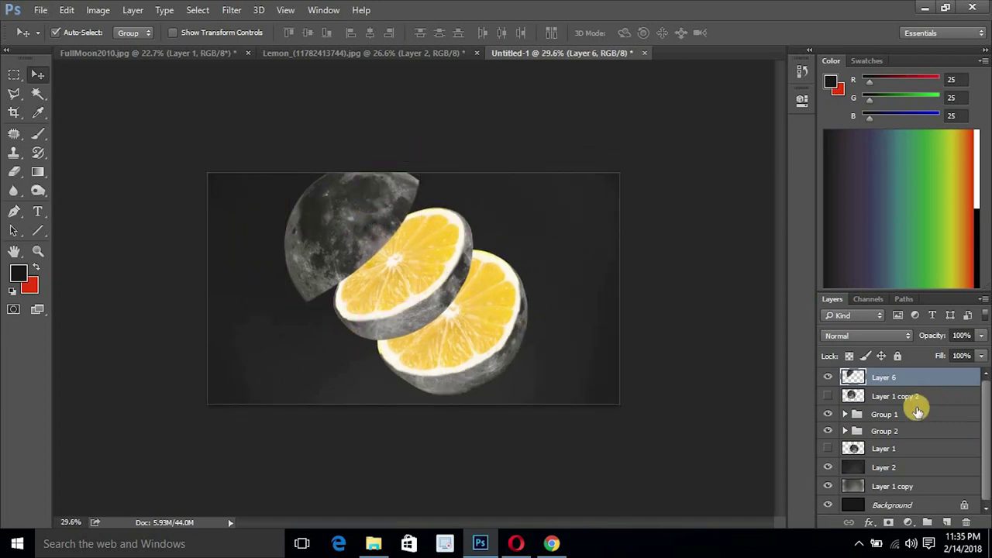
pyautogui.keyDown('ctrl'); pyautogui.click(911, 434); pyautogui.keyUp('ctrl')
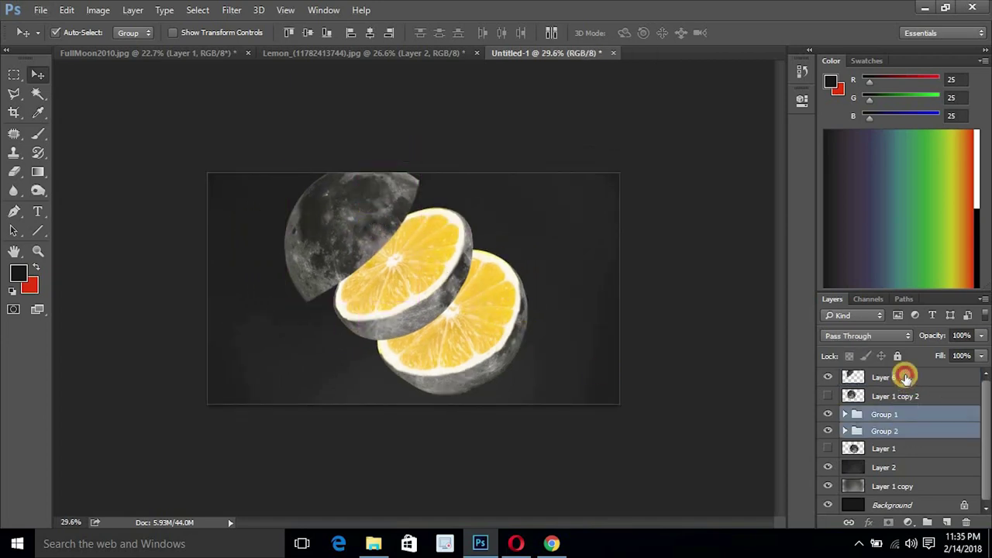
# Step: Rotate Layer 6, Group 1 and Group 2 by -8.97°, scale them to 87.45%, and shift them down-right
pyautogui.keyDown('ctrl'); pyautogui.click(903, 378); pyautogui.keyUp('ctrl')
pyautogui.hotkey('ctrl', 't')
pyautogui.moveTo(617, 179); pyautogui.dragTo(594, 165)
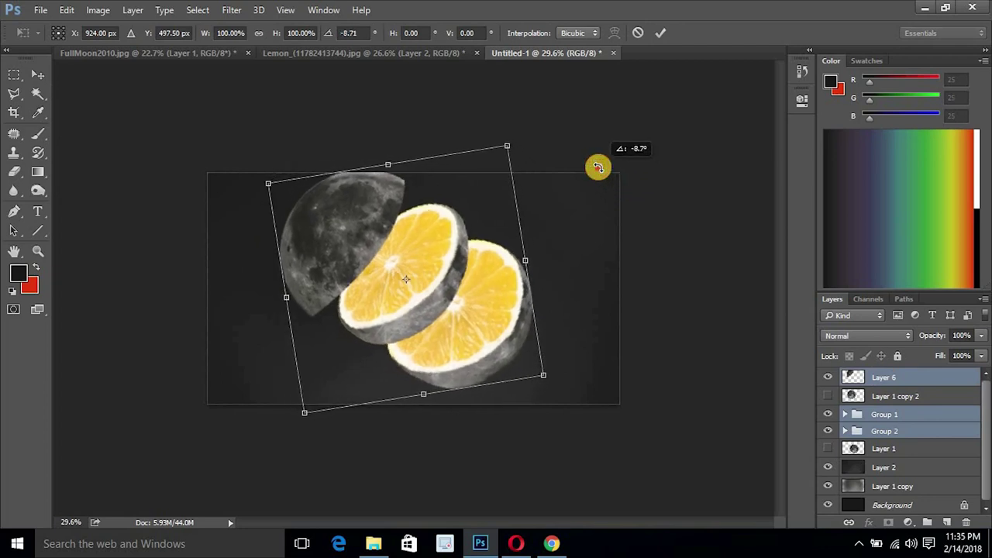
pyautogui.moveTo(508, 144); pyautogui.dragTo(498, 162)
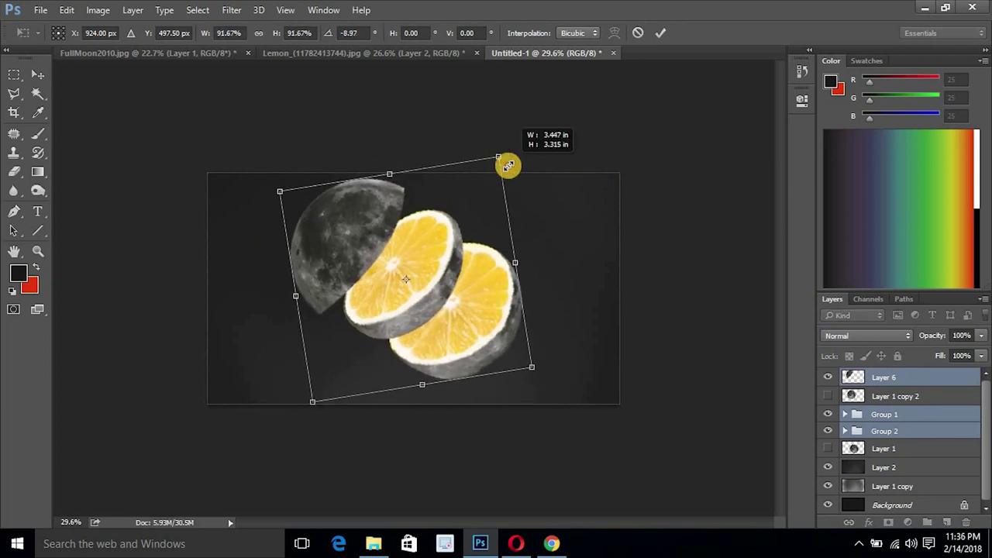
pyautogui.moveTo(474, 245)
pyautogui.mouseDown()
pyautogui.moveTo(483, 264)
pyautogui.moveTo(477, 255)
pyautogui.mouseUp()
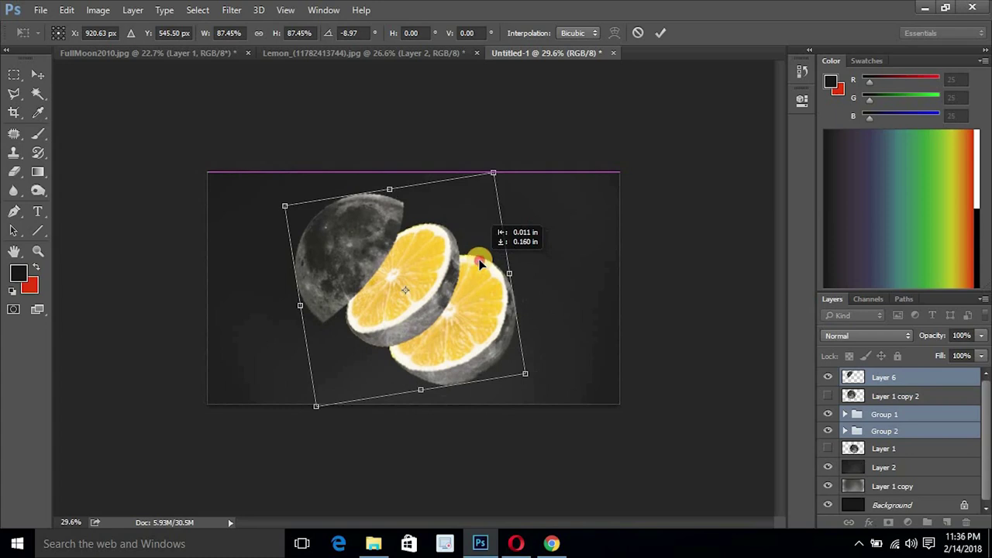
pyautogui.press('Return')
pyautogui.scroll(2, 477, 256)
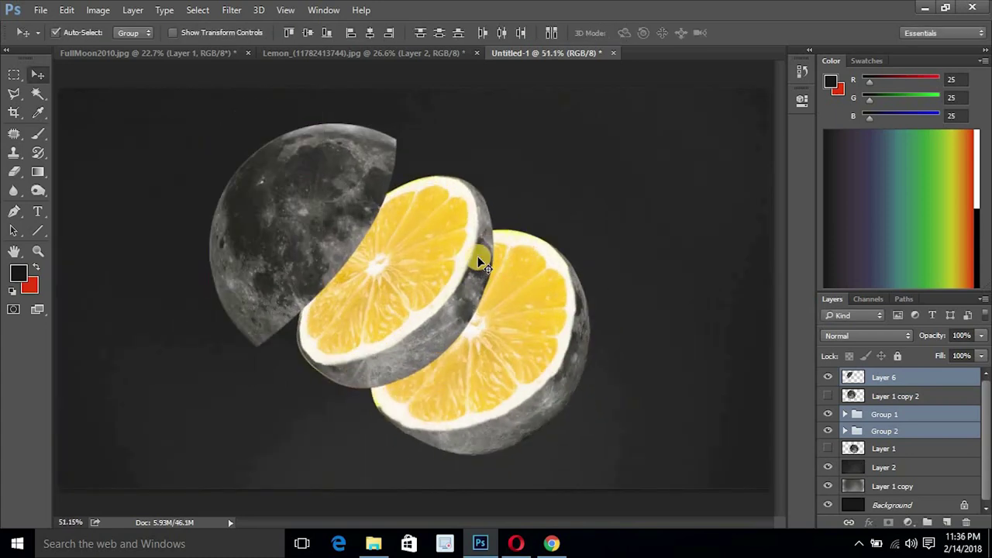
pyautogui.scroll(1, 289, 51)
pyautogui.scroll(1, 414, 205)
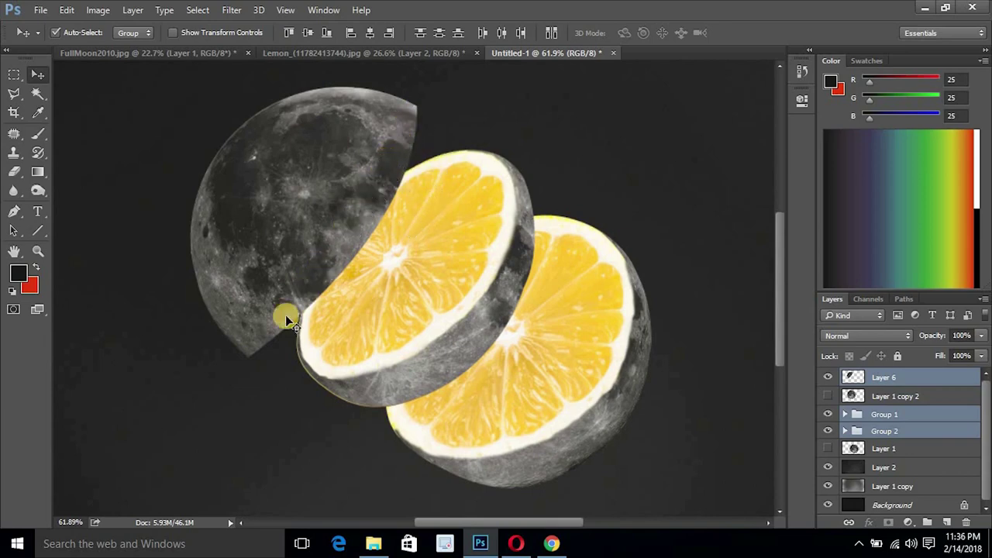
pyautogui.press('p')
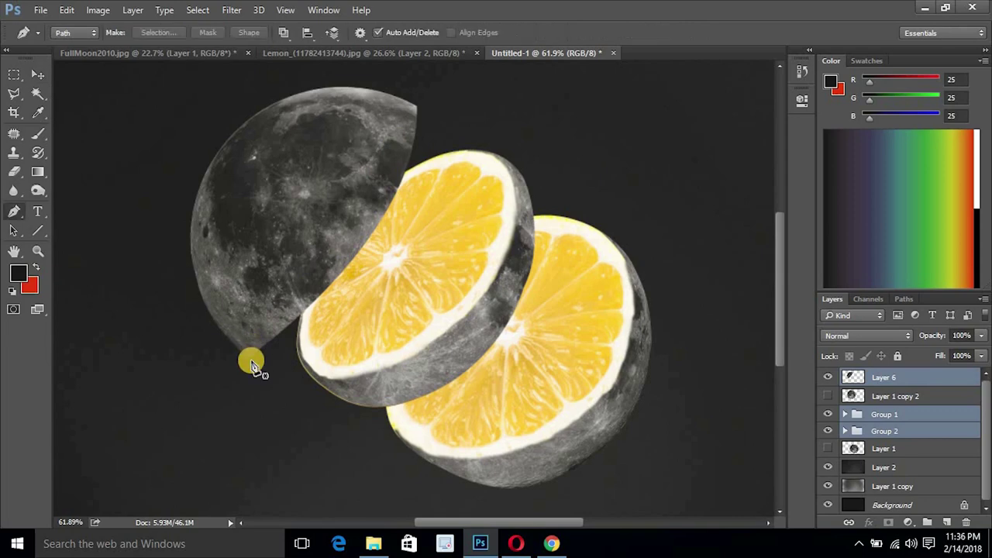
# Step: Pen-trace a wedge along the moon cap's edge and load it as a selection
pyautogui.click(248, 358)
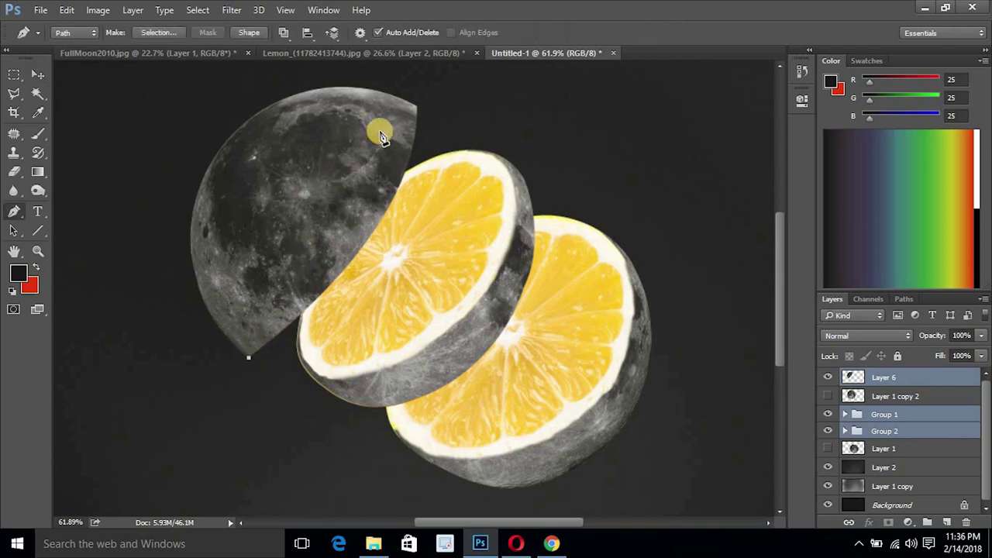
pyautogui.moveTo(417, 109); pyautogui.dragTo(551, 157)
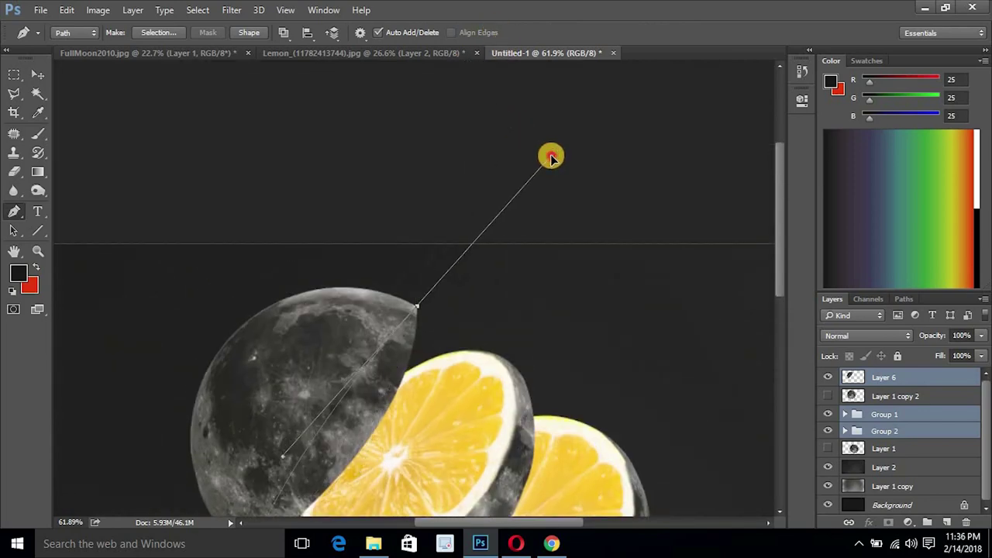
pyautogui.moveTo(552, 157); pyautogui.dragTo(505, 275)
pyautogui.moveTo(416, 326); pyautogui.dragTo(462, 169)
pyautogui.click(426, 402)
pyautogui.click(273, 444)
pyautogui.hotkey('ctrl', 'Return')
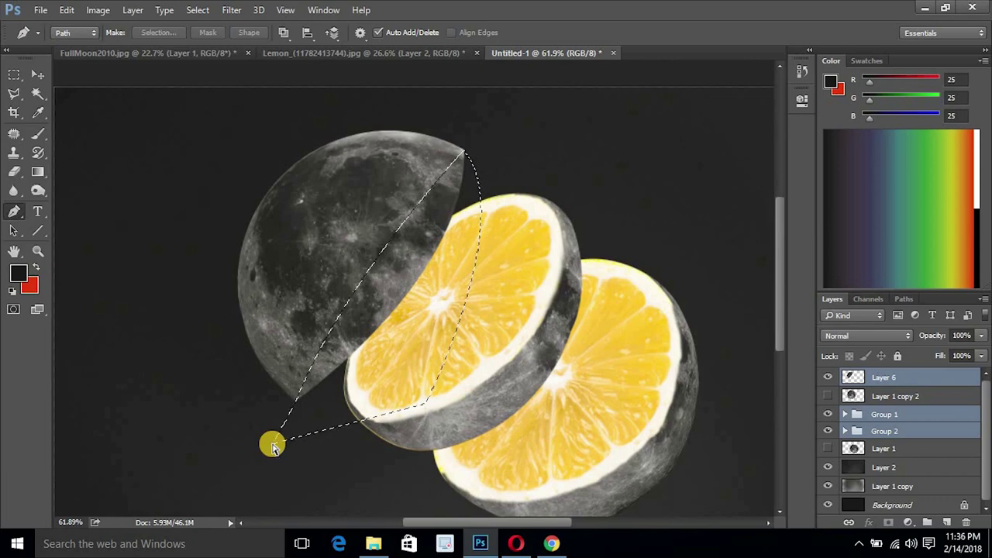
# Step: Copy the wedge selection from Layer 6 onto a new Layer 7
pyautogui.hotkey('ctrl', 'j')
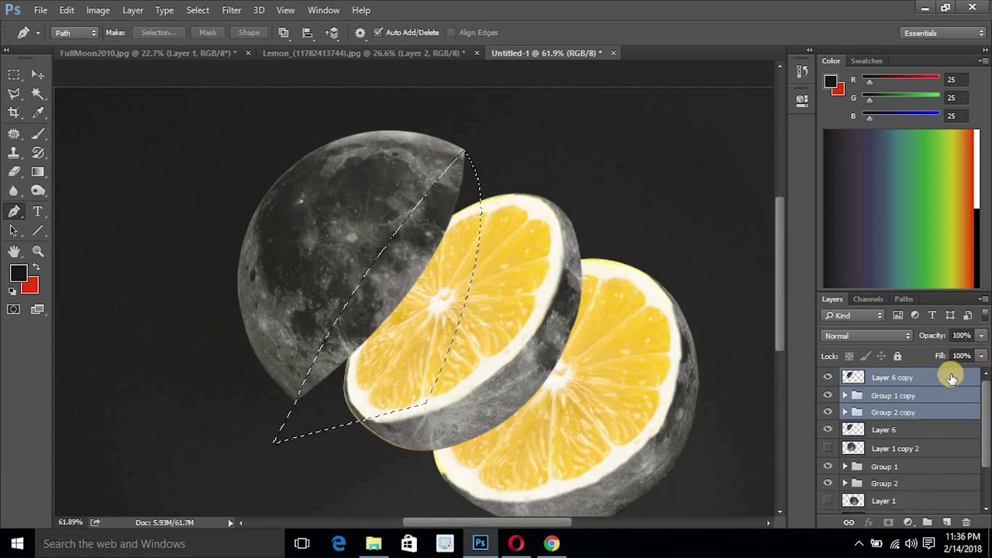
pyautogui.hotkey('ctrl', 'z')
pyautogui.rightClick(928, 381)
pyautogui.click(927, 381)
pyautogui.hotkey('ctrl', 'j')
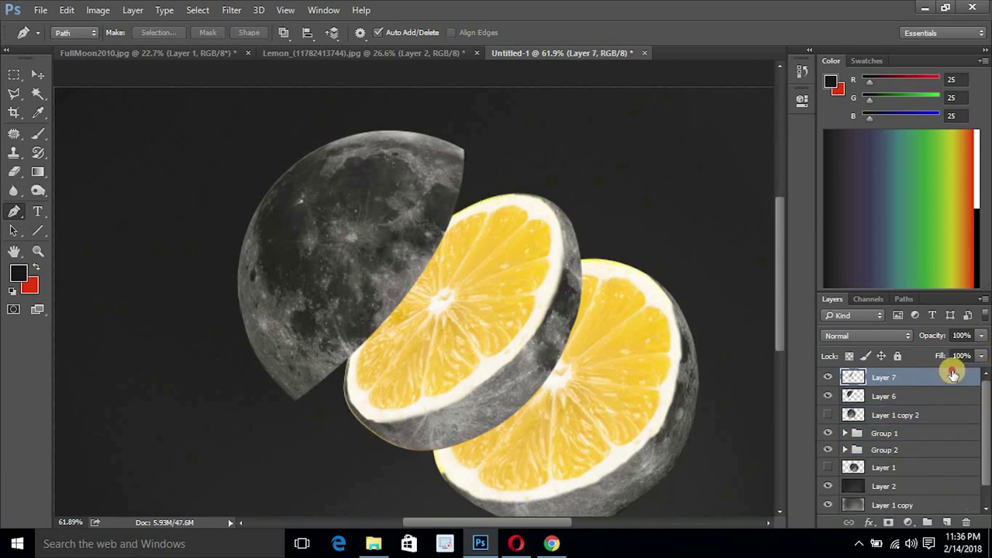
# Step: Give Layer 7 a Color Overlay in dark gray 222222
pyautogui.doubleClick(951, 375)
pyautogui.click(318, 234)
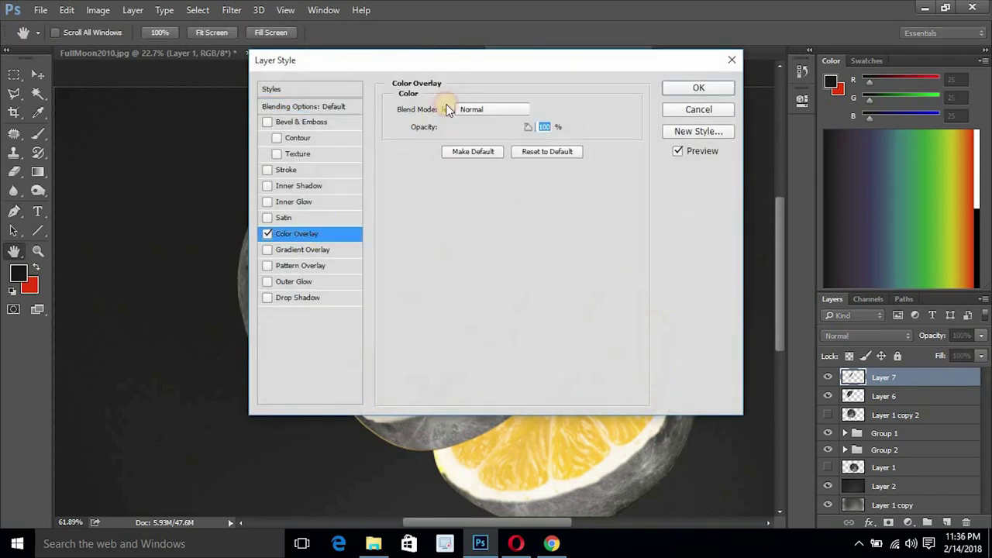
pyautogui.click(543, 109)
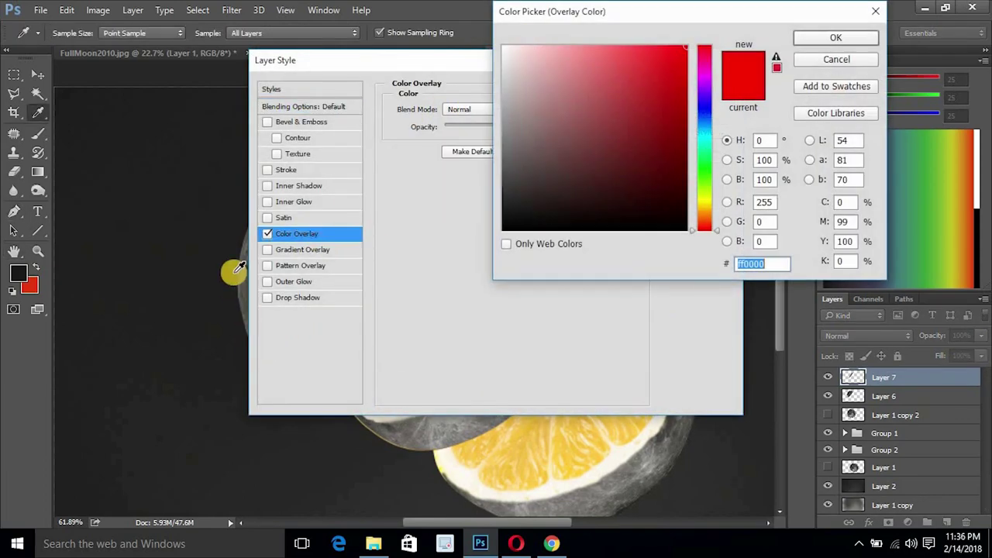
pyautogui.click(503, 206)
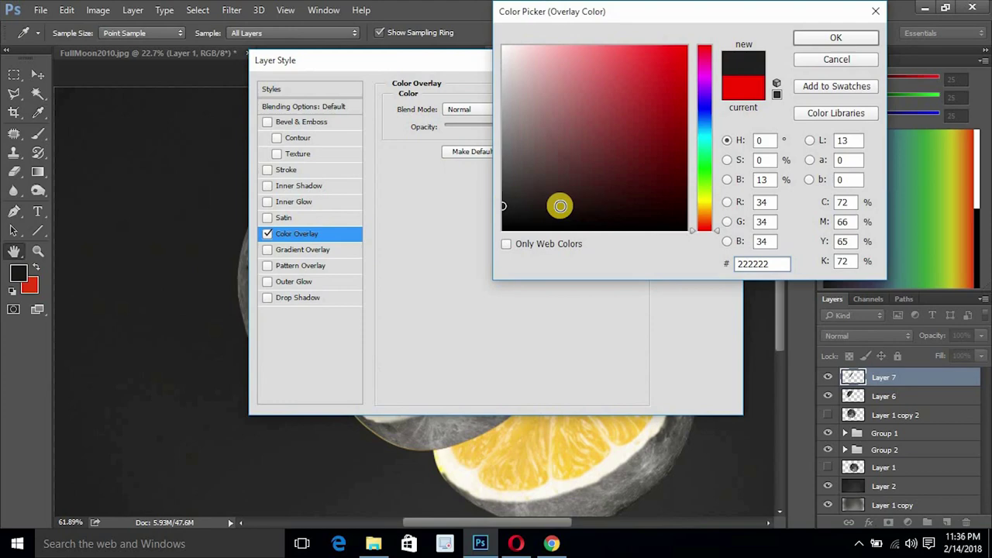
pyautogui.press('Return')
pyautogui.press('Return')
pyautogui.scroll(-2, 490, 221)
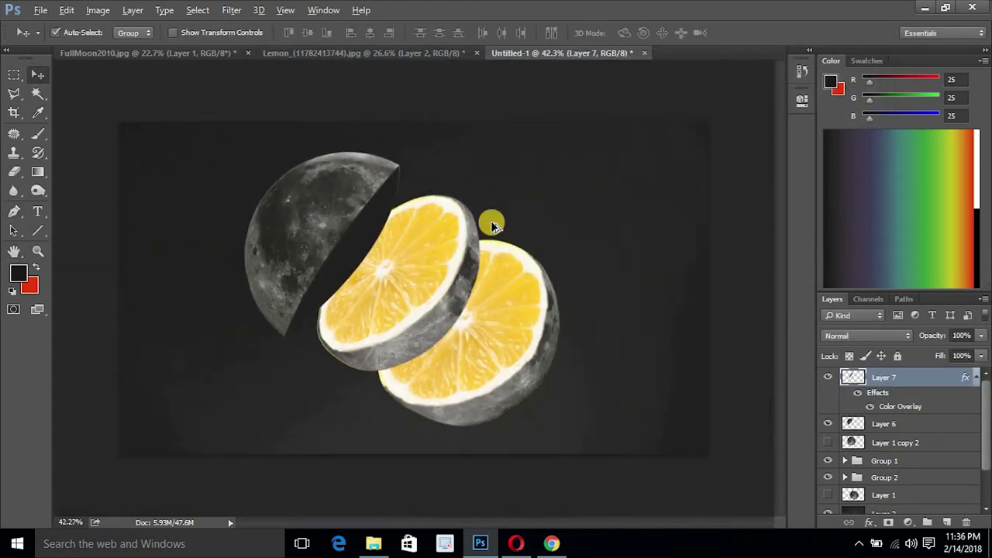
# Step: Put Layer 7's dark wedge into Warp mode and bend it along the moon's edge
pyautogui.scroll(-2, 417, 235)
pyautogui.scroll(3, 339, 262)
pyautogui.scroll(3, 335, 258)
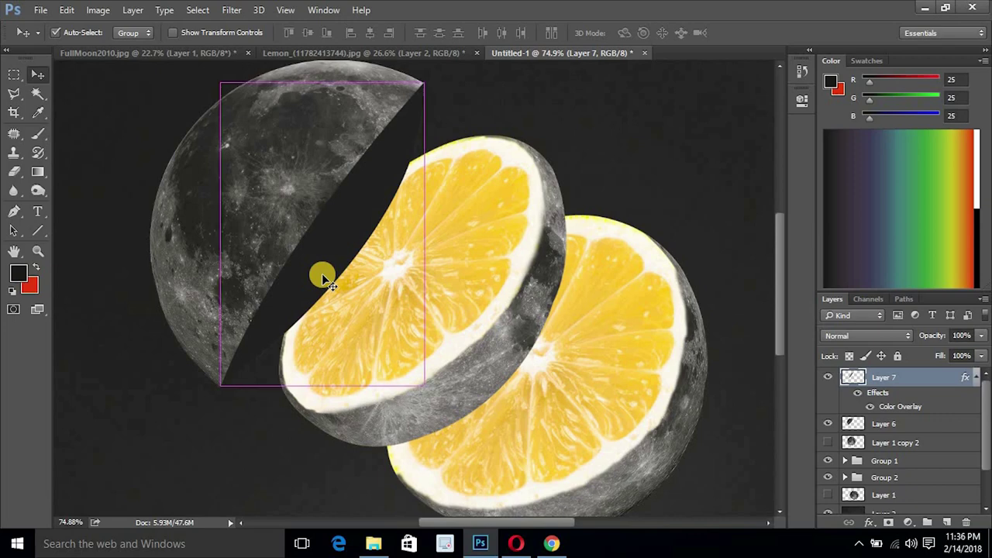
pyautogui.hotkey('ctrl', 't')
pyautogui.rightClick(321, 227)
pyautogui.click(372, 321)
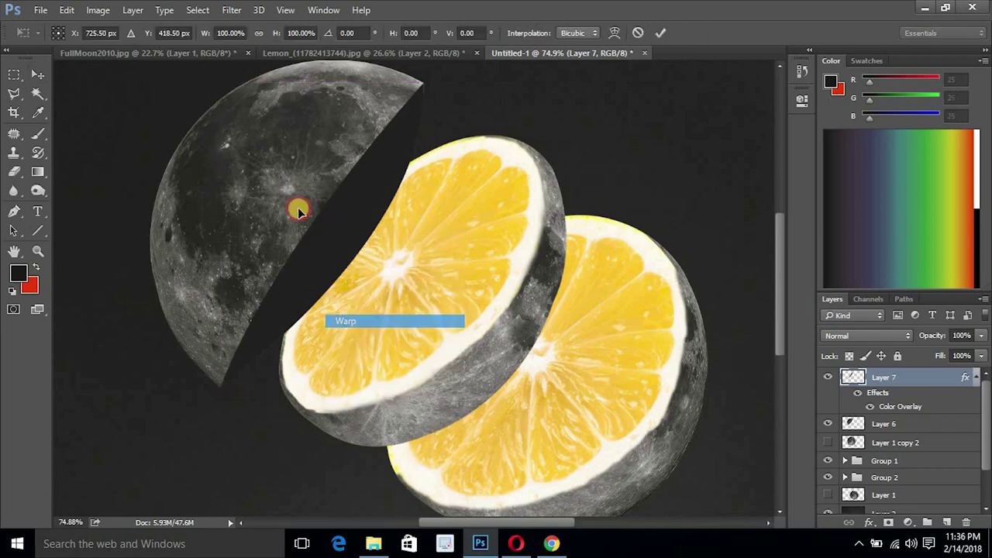
pyautogui.moveTo(254, 215); pyautogui.dragTo(325, 263)
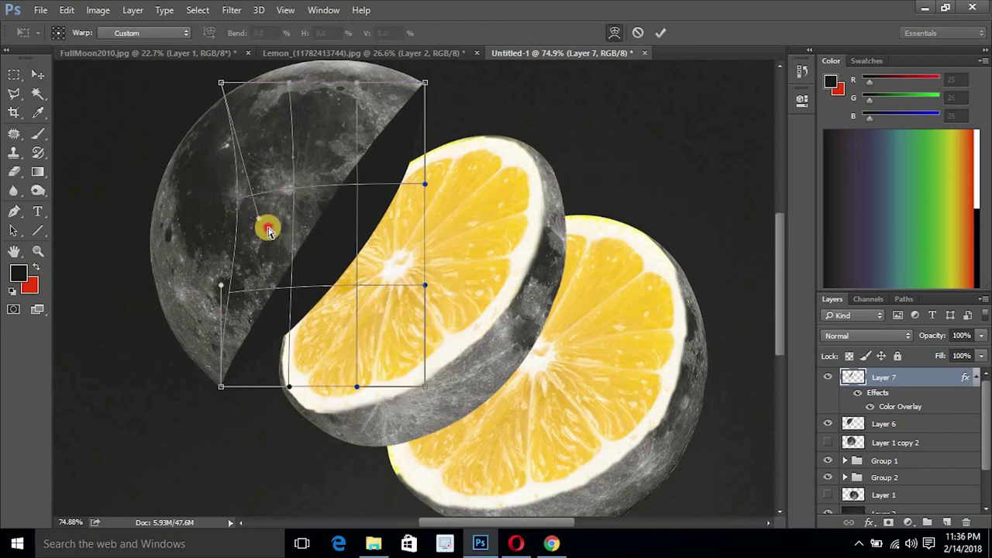
# Step: Refine the warp mesh so the wedge follows the lemon's edge, then apply it
pyautogui.moveTo(370, 294); pyautogui.dragTo(461, 358)
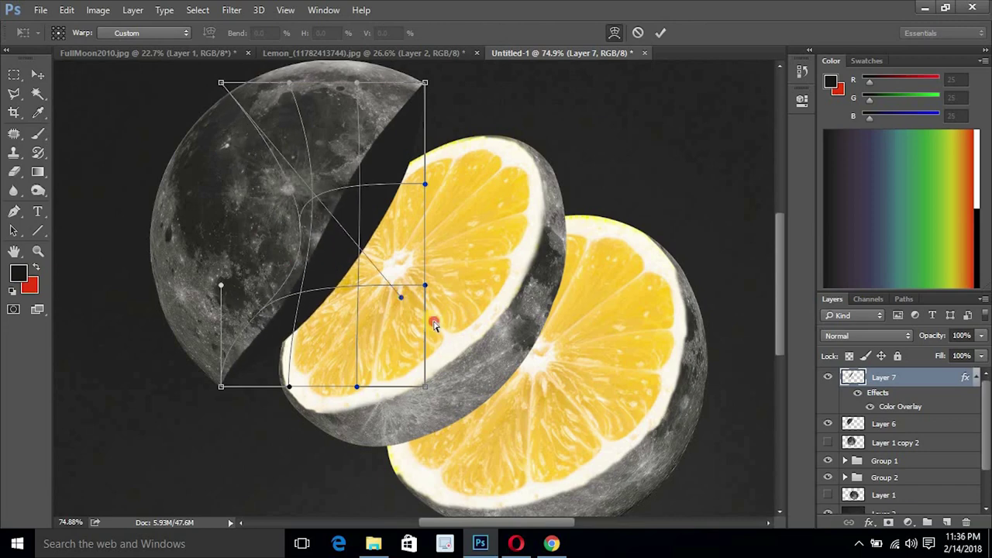
pyautogui.moveTo(461, 357); pyautogui.dragTo(394, 243)
pyautogui.hotkey('ctrl', '0')
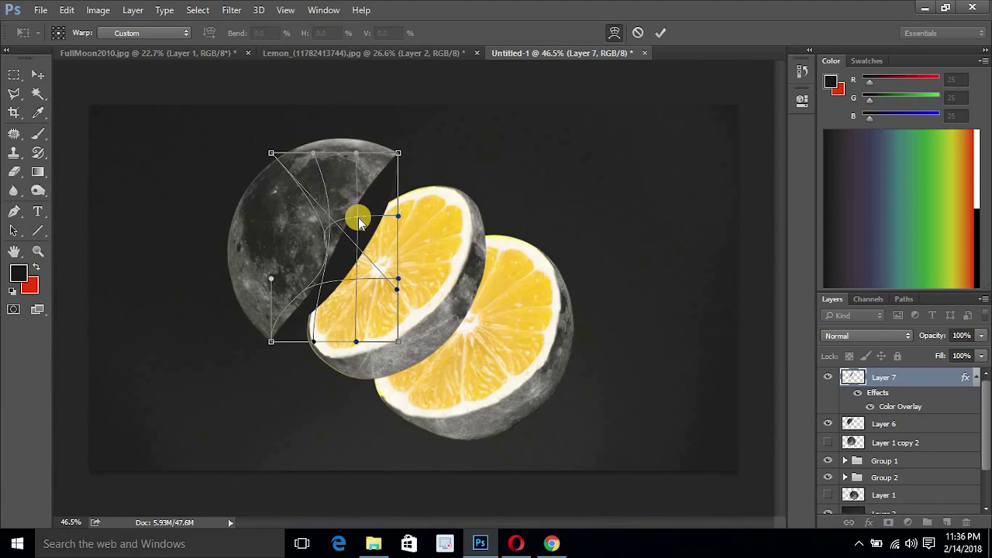
pyautogui.moveTo(314, 154)
pyautogui.mouseDown()
pyautogui.moveTo(322, 160)
pyautogui.moveTo(294, 155)
pyautogui.moveTo(362, 166)
pyautogui.moveTo(377, 183)
pyautogui.moveTo(359, 151)
pyautogui.moveTo(368, 152)
pyautogui.moveTo(354, 169)
pyautogui.moveTo(354, 150)
pyautogui.moveTo(379, 173)
pyautogui.moveTo(376, 195)
pyautogui.moveTo(352, 183)
pyautogui.mouseUp()
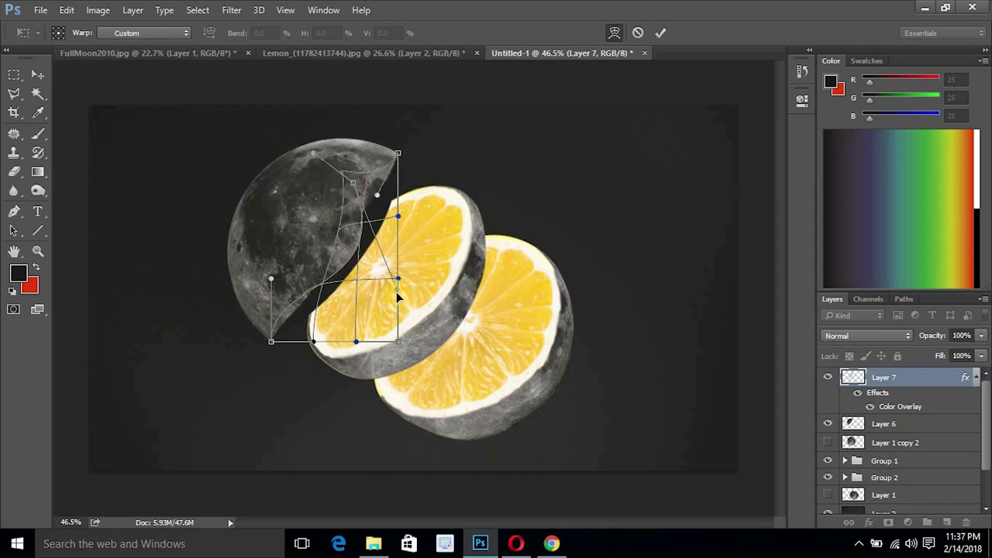
pyautogui.moveTo(353, 276); pyautogui.dragTo(335, 271)
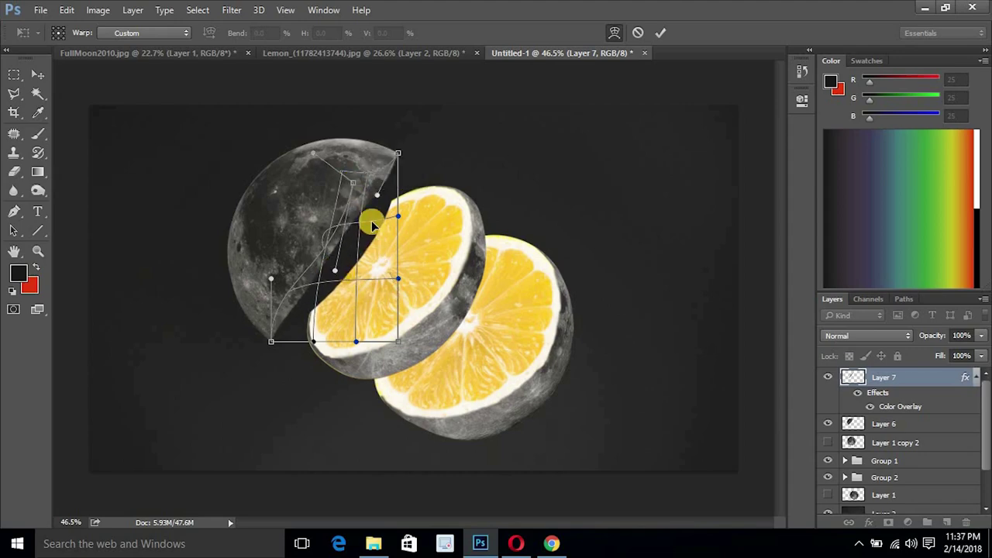
pyautogui.moveTo(364, 227); pyautogui.dragTo(359, 224)
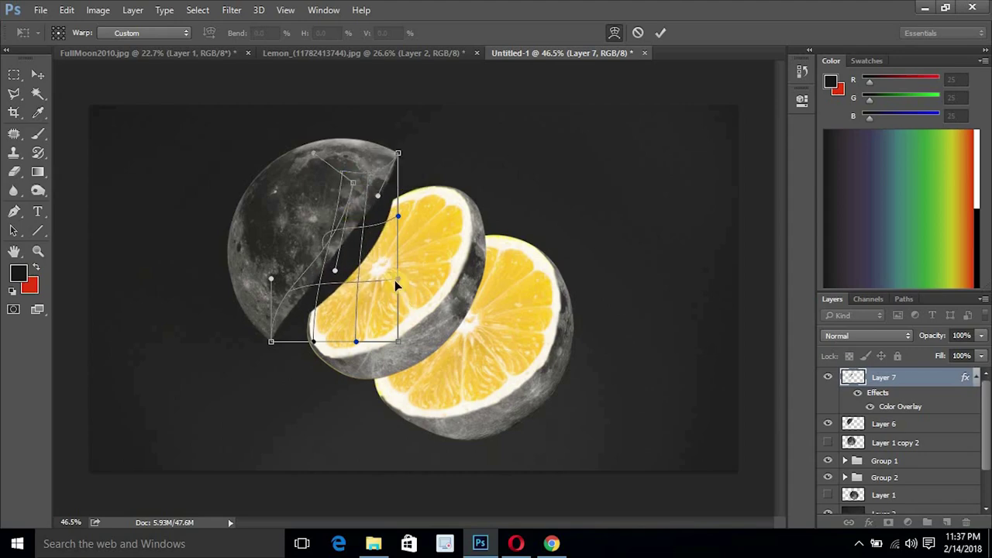
pyautogui.moveTo(382, 277); pyautogui.dragTo(365, 253)
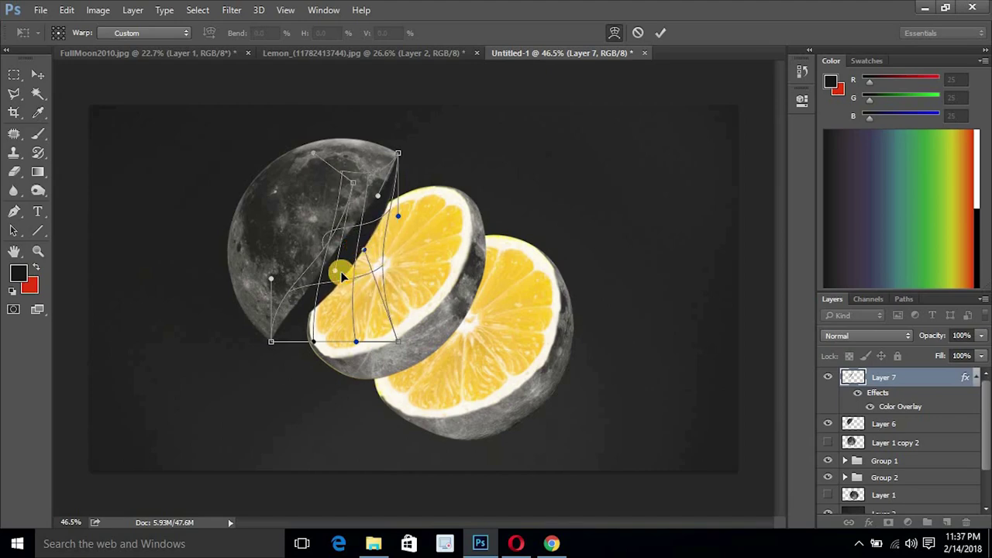
pyautogui.press('Return')
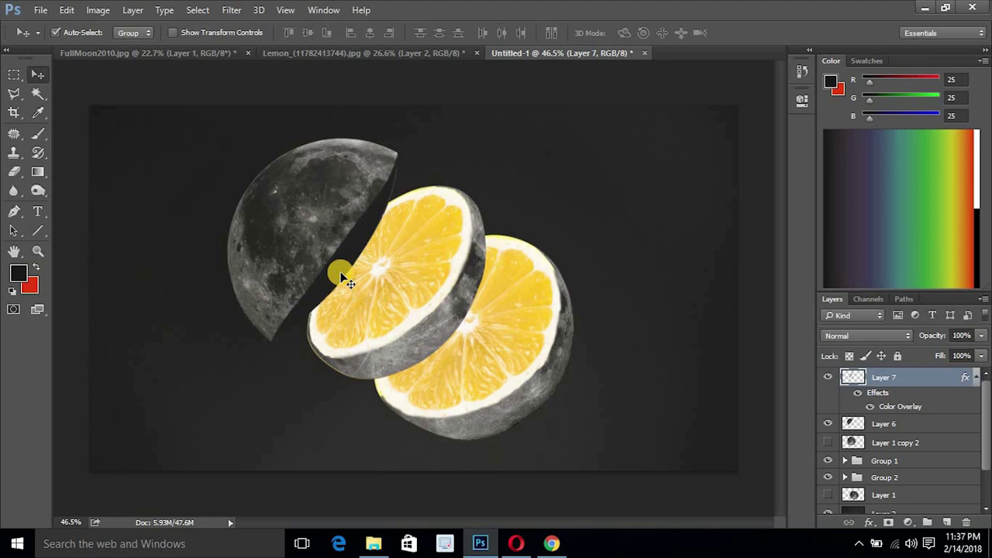
# Step: Select Layer 6 and Layer 7 and bring them to the top of the stack
pyautogui.scroll(-3, 341, 278)
pyautogui.scroll(-2, 342, 277)
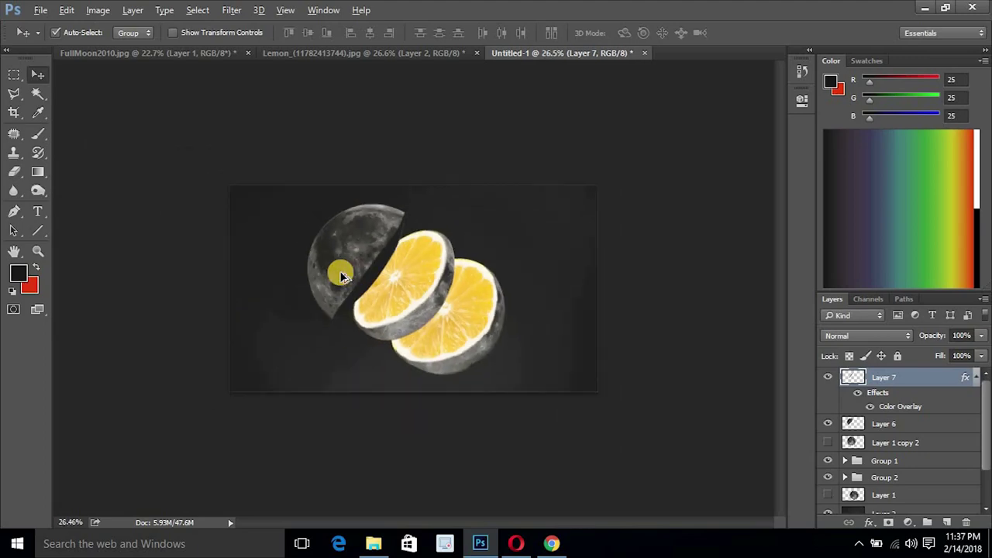
pyautogui.scroll(3, 342, 278)
pyautogui.click(362, 248)
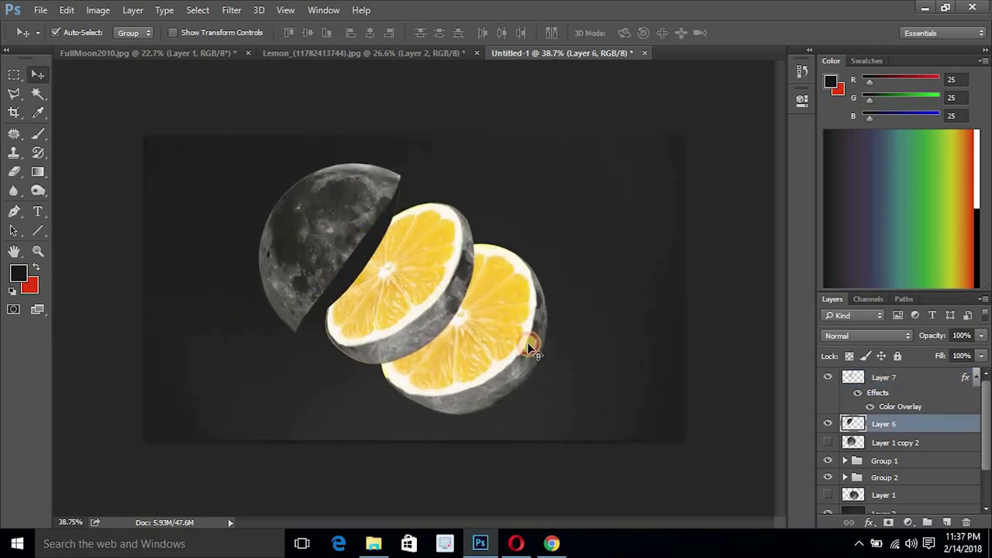
pyautogui.keyDown('shift'); pyautogui.click(930, 376); pyautogui.keyUp('shift')
pyautogui.moveTo(939, 423); pyautogui.dragTo(952, 468)
pyautogui.scroll(1, 344, 184)
pyautogui.scroll(1, 346, 188)
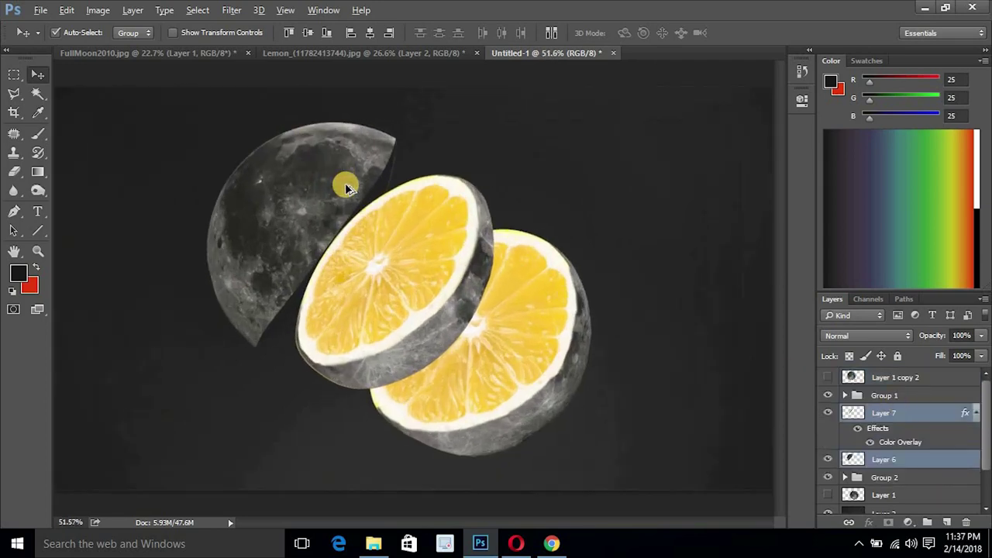
pyautogui.hotkey('ctrl', 'shift', ']')
# Step: Delete the dark slice layer, Layer 7
pyautogui.scroll(-2, 347, 192)
pyautogui.scroll(-1, 348, 196)
pyautogui.scroll(-1, 350, 200)
pyautogui.scroll(-1, 380, 287)
pyautogui.scroll(1, 391, 303)
pyautogui.scroll(2, 391, 303)
pyautogui.moveTo(363, 244); pyautogui.dragTo(416, 288)
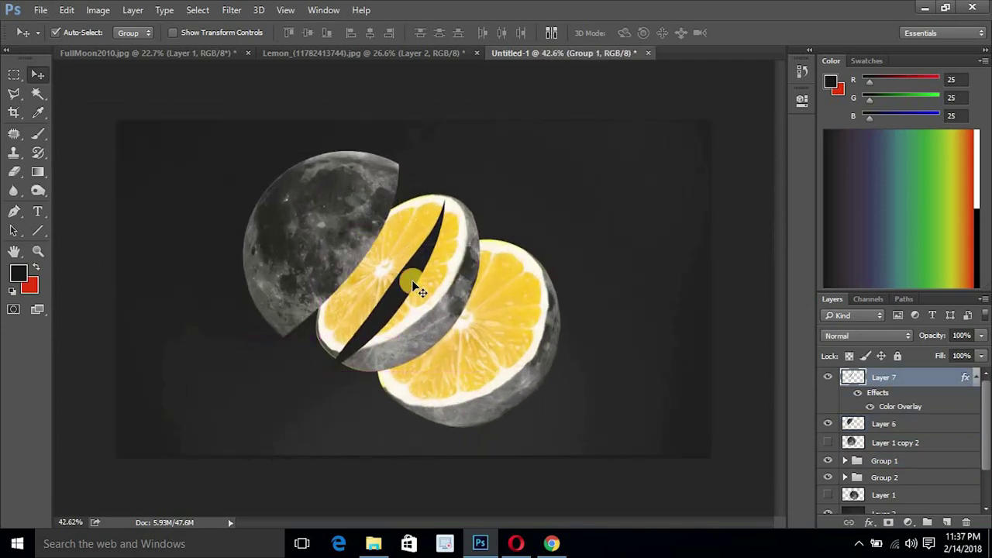
pyautogui.press('Delete')
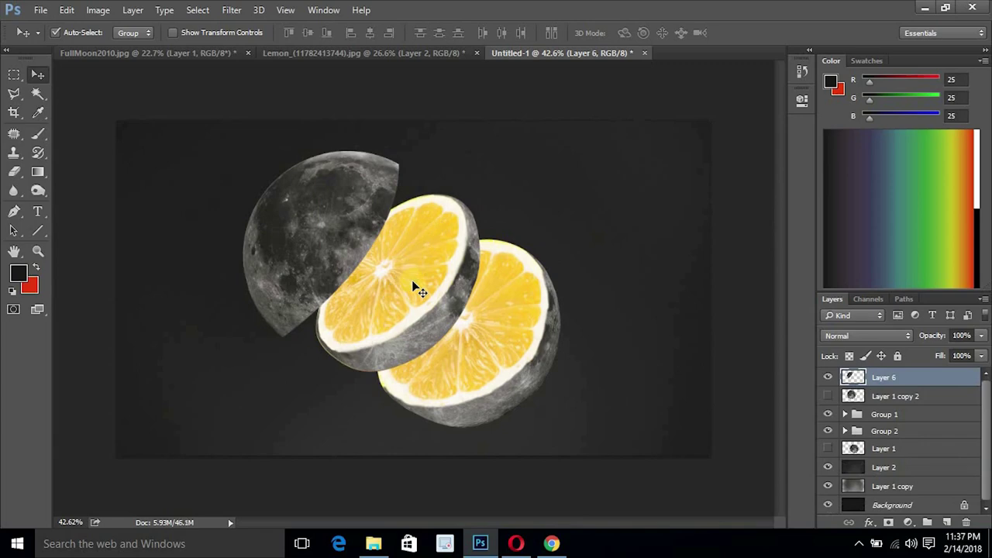
pyautogui.moveTo(421, 262); pyautogui.dragTo(410, 211)
pyautogui.scroll(-1, 314, 296)
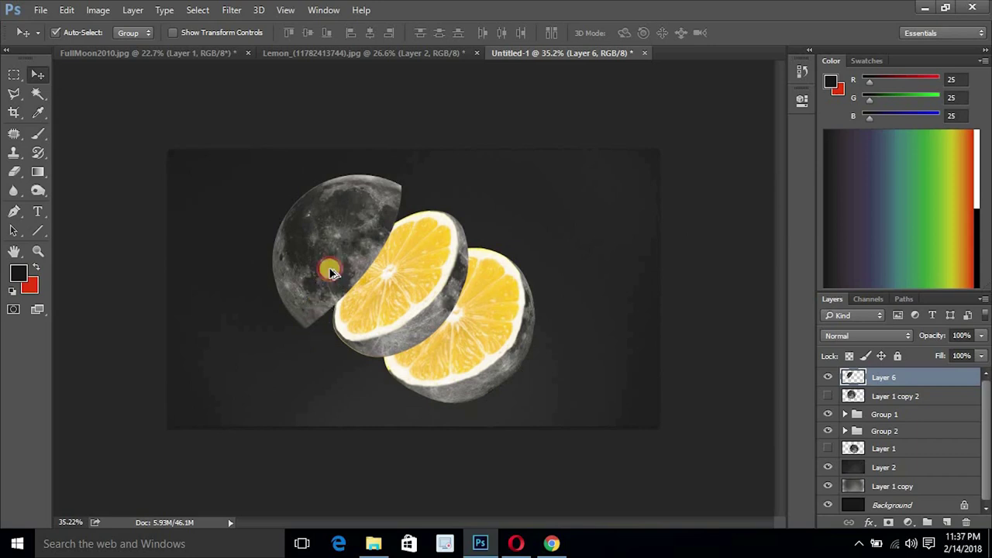
pyautogui.scroll(-1, 339, 248)
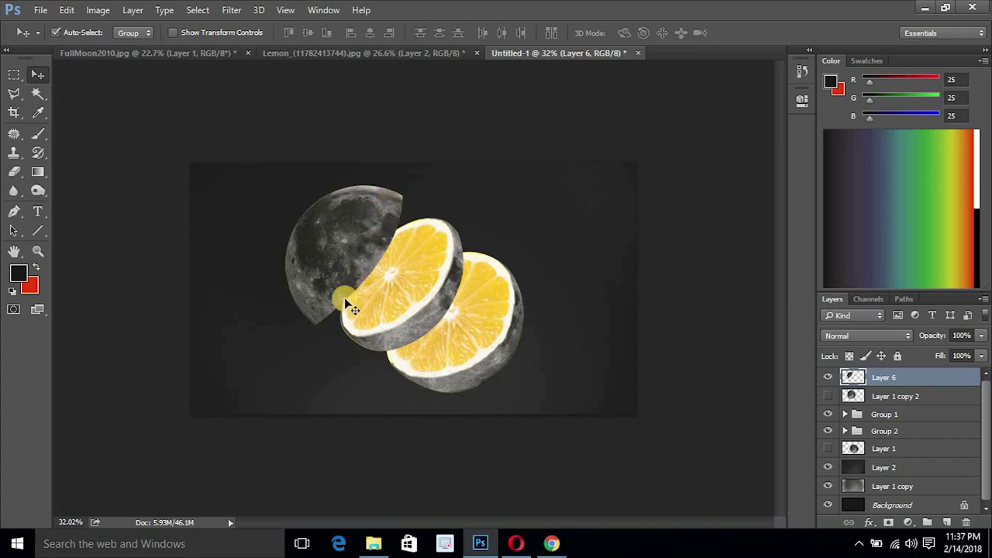
# Step: Skew the lower lemon half slightly from its top-left corner
pyautogui.press('p')
pyautogui.click(317, 324)
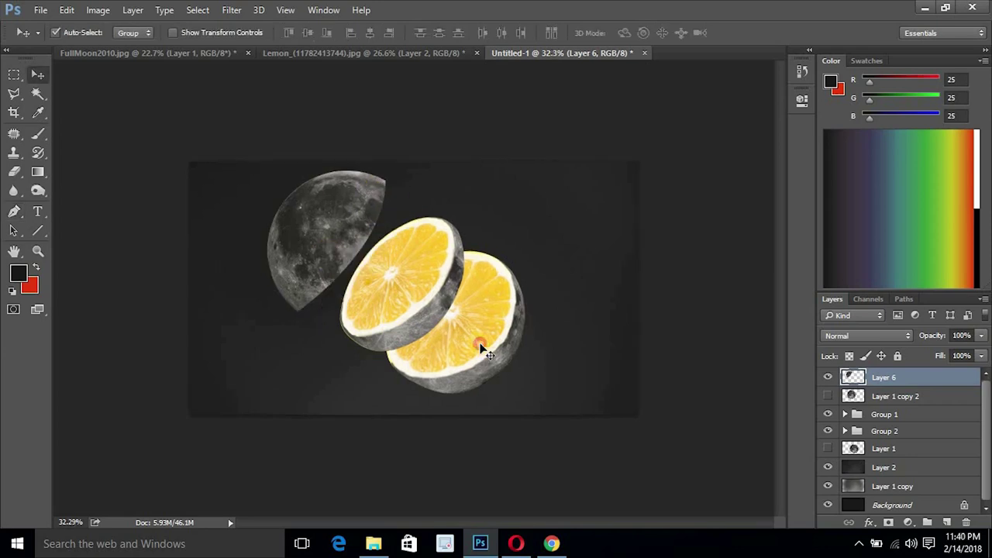
pyautogui.click(481, 349)
pyautogui.hotkey('ctrl', 't')
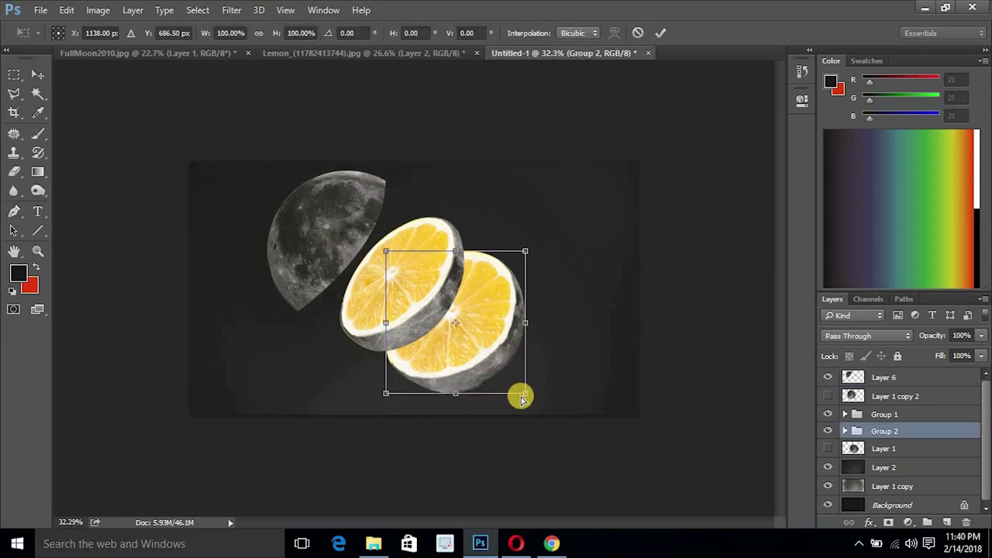
pyautogui.moveTo(524, 395); pyautogui.dragTo(523, 394)
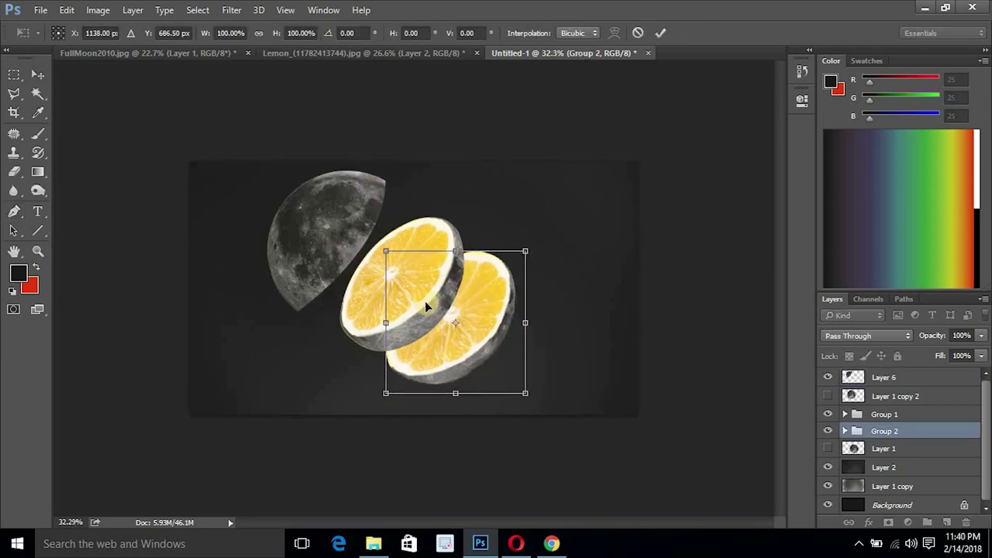
pyautogui.moveTo(392, 264); pyautogui.dragTo(404, 275)
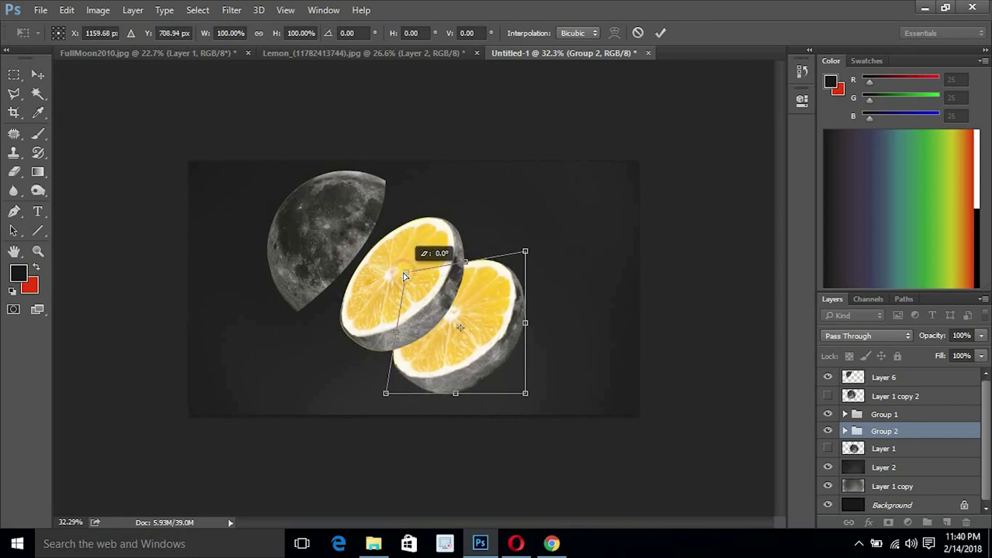
pyautogui.moveTo(406, 277); pyautogui.dragTo(400, 271)
pyautogui.press('Return')
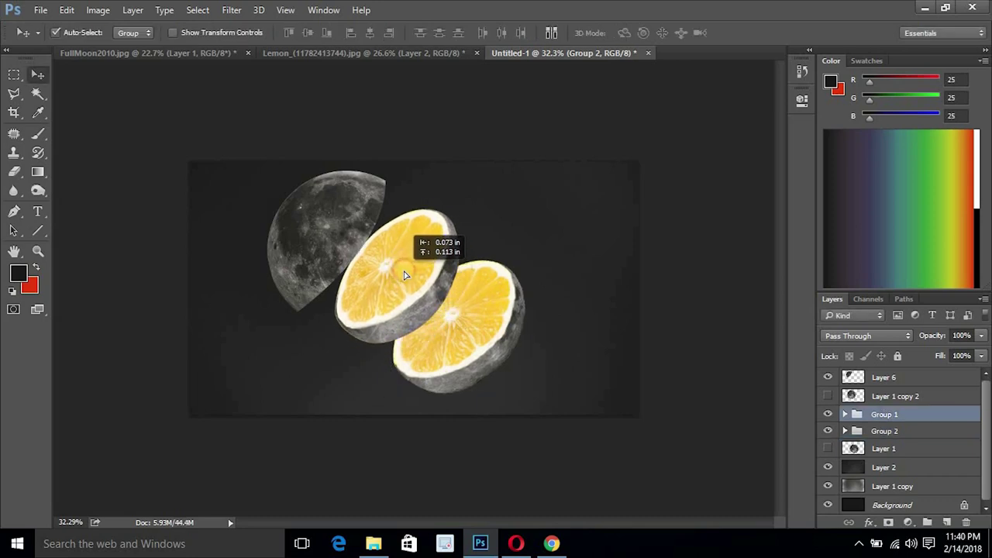
# Step: Nudge the upper lemon half right and move Layer 3 copy above the moon layers
pyautogui.moveTo(401, 273); pyautogui.dragTo(405, 277)
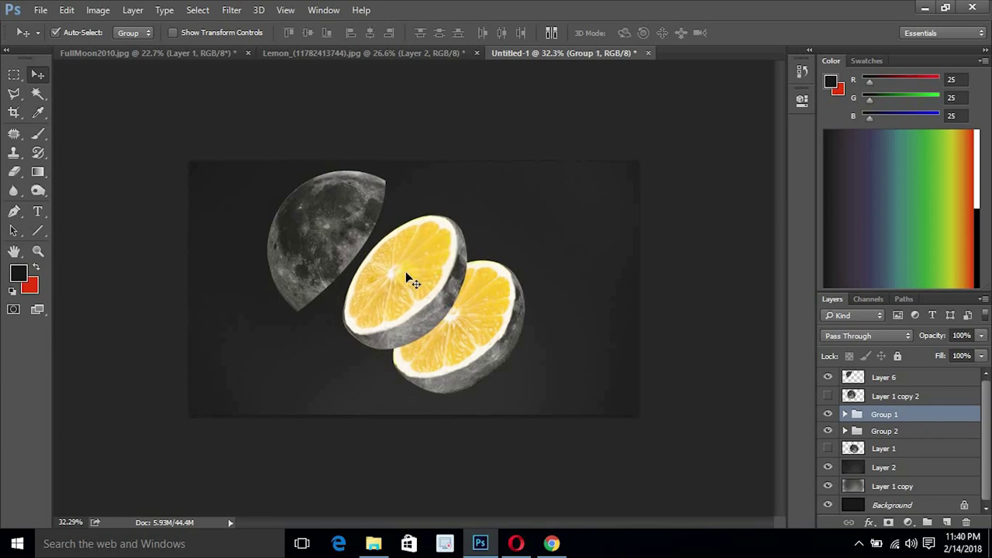
pyautogui.moveTo(406, 277); pyautogui.dragTo(406, 274)
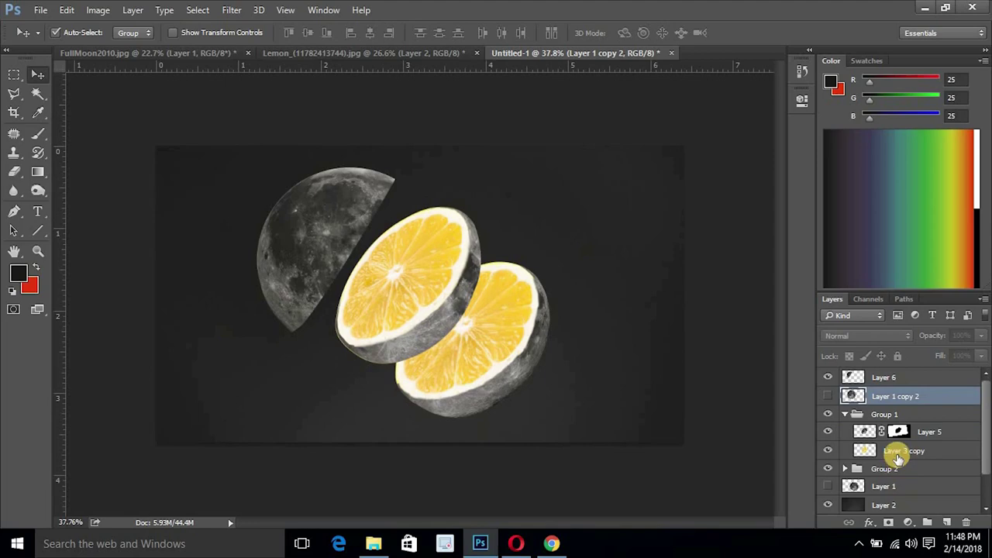
pyautogui.click(931, 454)
pyautogui.moveTo(930, 453); pyautogui.dragTo(853, 386)
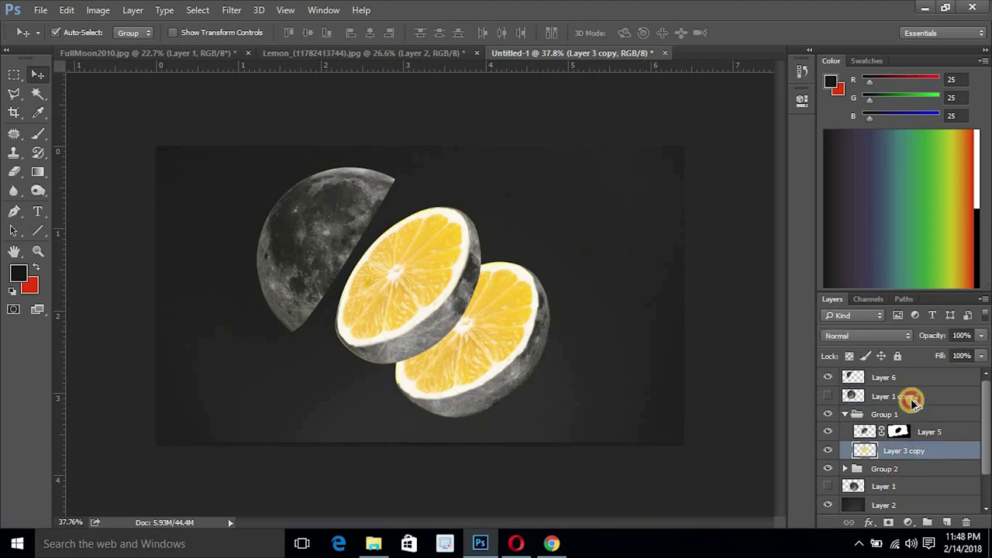
# Step: Squash a lemon copy into a thin diagonal slice
pyautogui.hotkey('ctrl', 't')
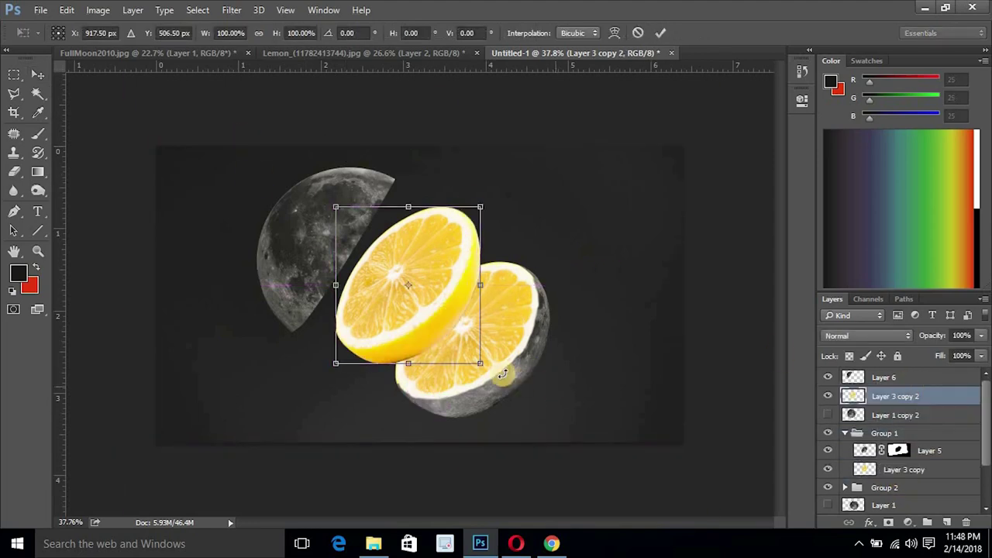
pyautogui.moveTo(481, 369); pyautogui.dragTo(416, 294)
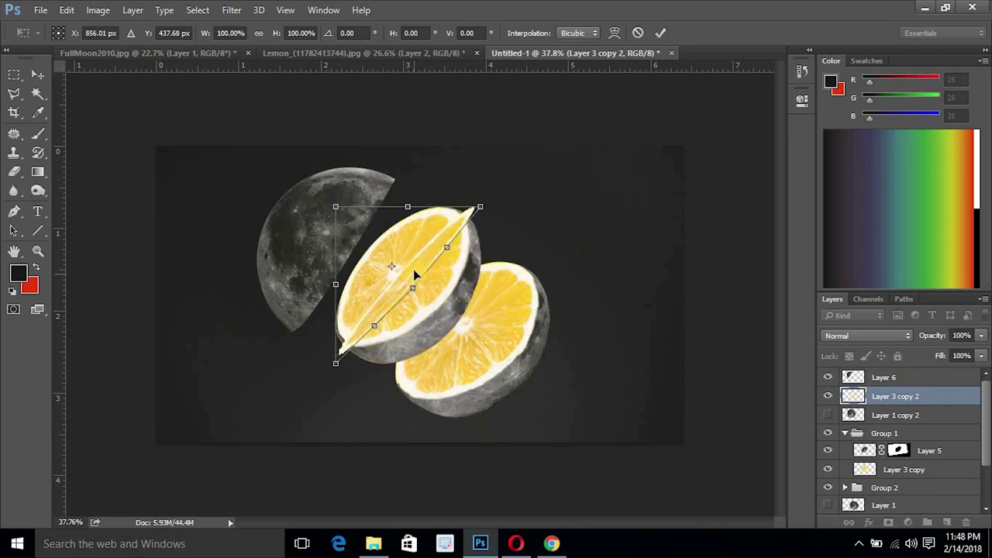
pyautogui.moveTo(416, 272); pyautogui.dragTo(379, 240)
pyautogui.moveTo(521, 209); pyautogui.dragTo(534, 263)
pyautogui.press('Return')
# Step: Rotate the thin slice about 168 degrees and seat it in the moon–lemon gap
pyautogui.hotkey('ctrl', 't')
pyautogui.moveTo(625, 163); pyautogui.dragTo(468, 395)
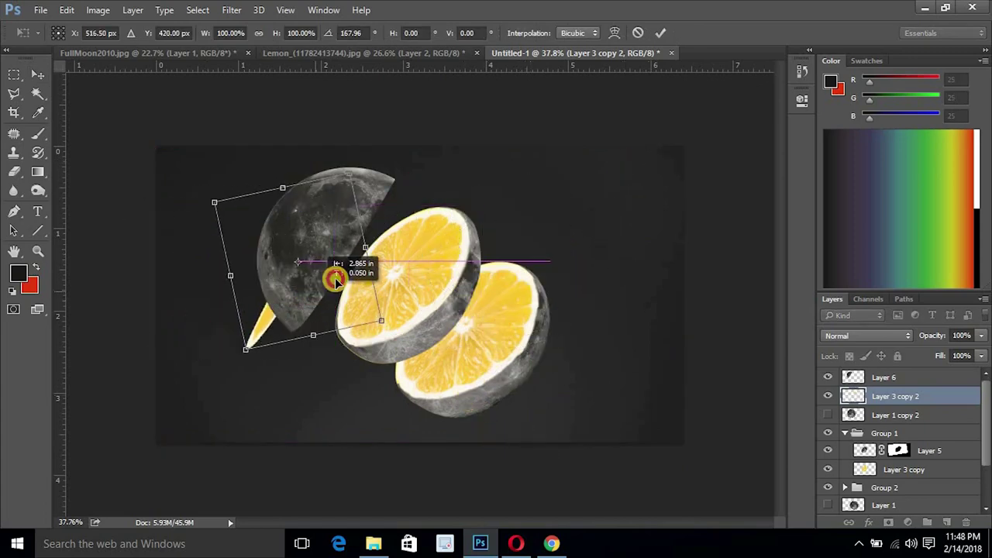
pyautogui.moveTo(201, 302); pyautogui.dragTo(352, 287)
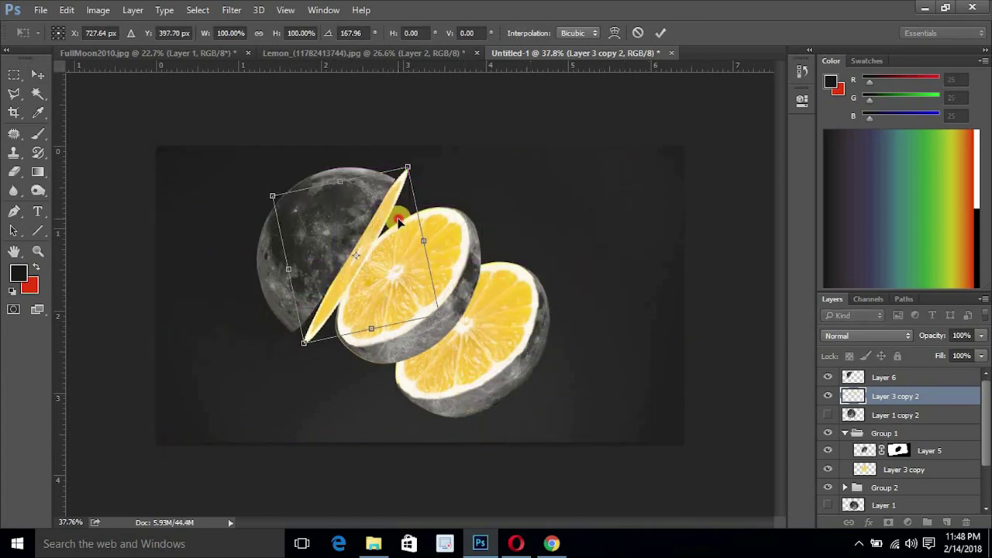
pyautogui.moveTo(388, 223); pyautogui.dragTo(390, 230)
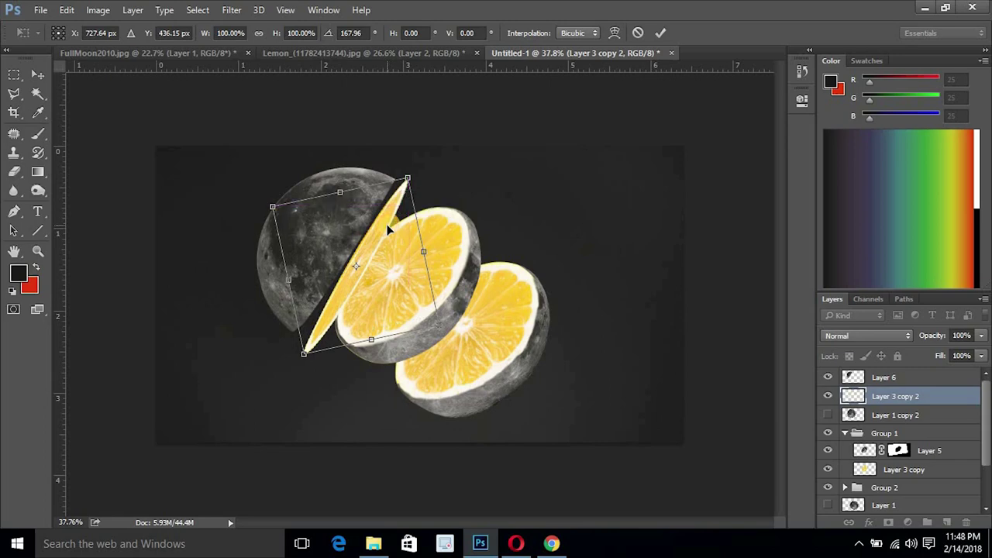
pyautogui.press('Return')
pyautogui.scroll(3, 376, 227)
pyautogui.scroll(2, 377, 226)
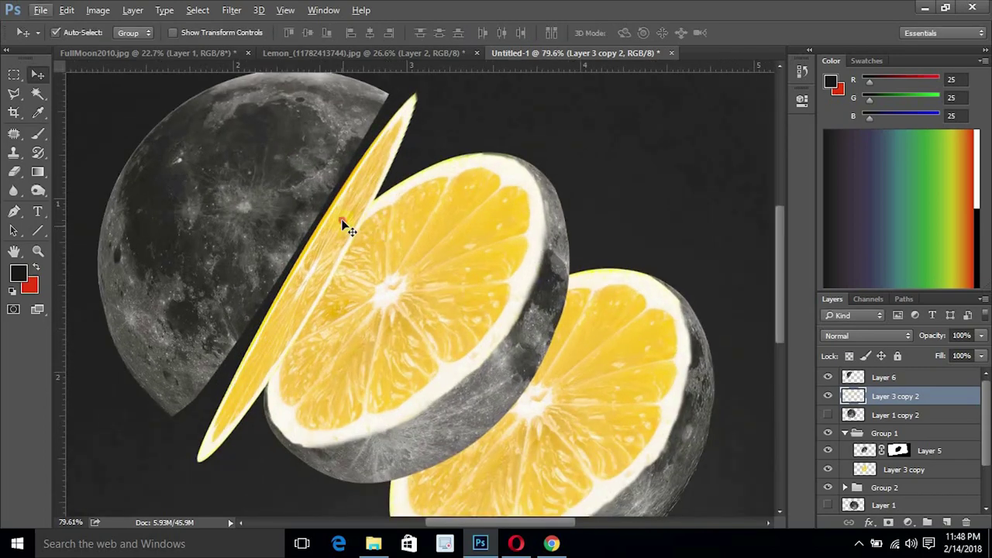
pyautogui.moveTo(342, 221); pyautogui.dragTo(339, 201)
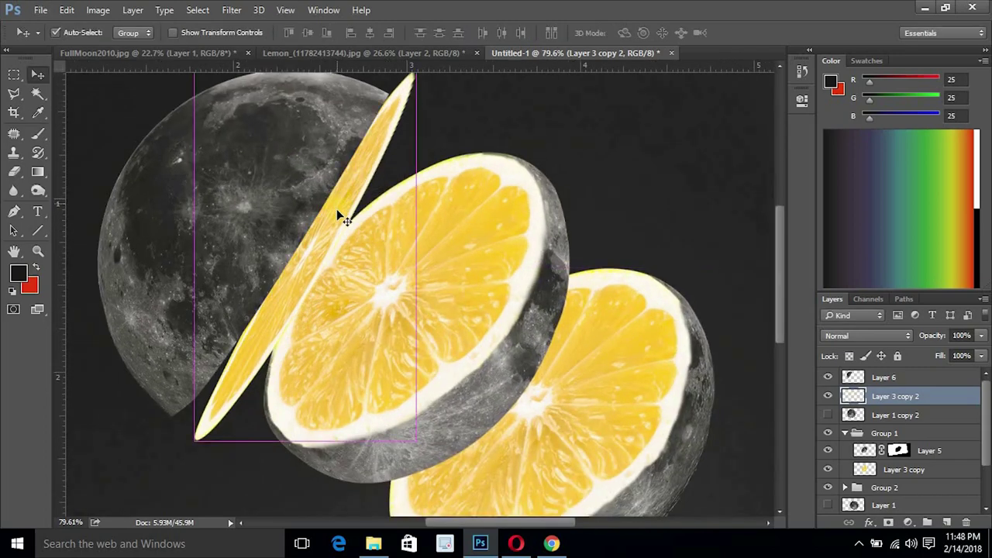
# Step: Warp the slice, bending its tips into a curve
pyautogui.hotkey('ctrl', 't')
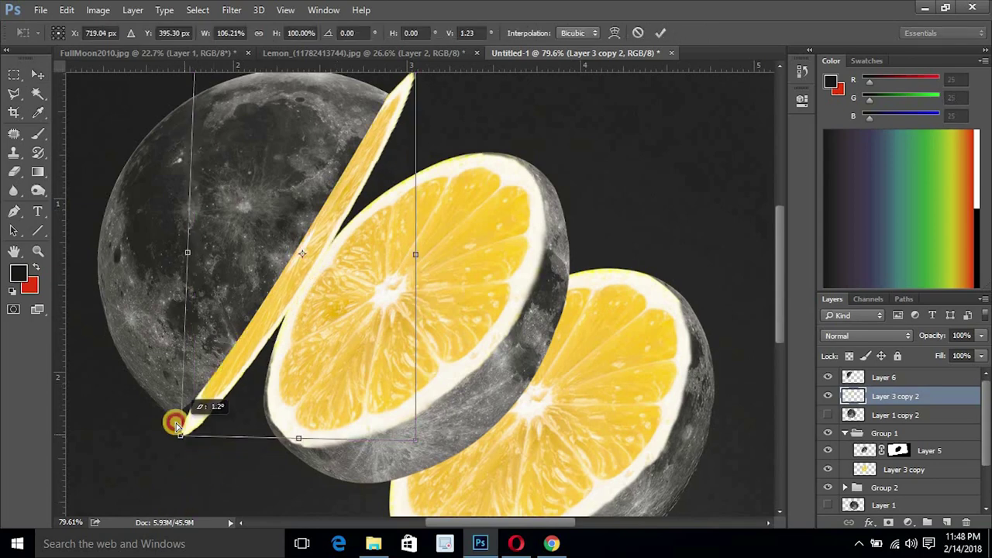
pyautogui.rightClick(235, 345)
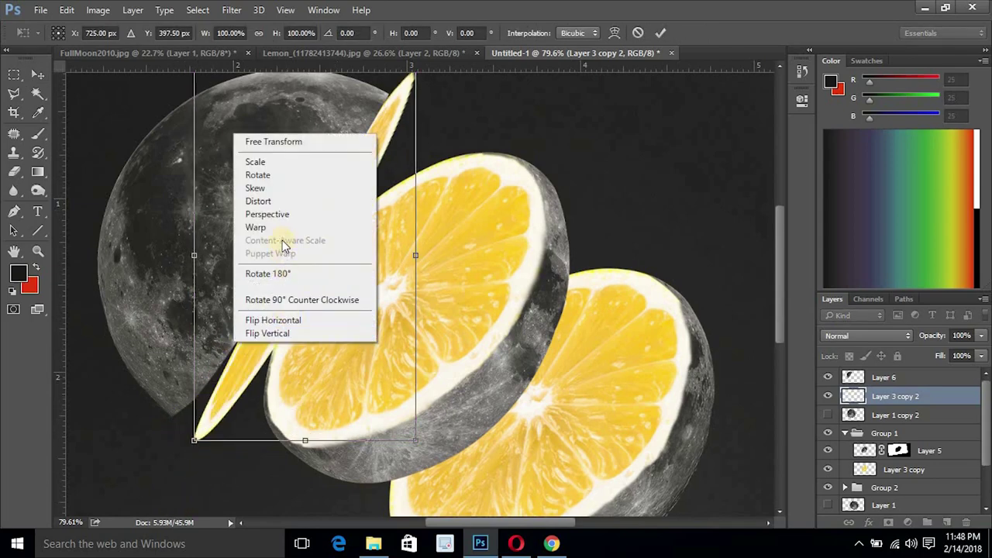
pyautogui.click(280, 227)
pyautogui.moveTo(197, 442); pyautogui.dragTo(170, 418)
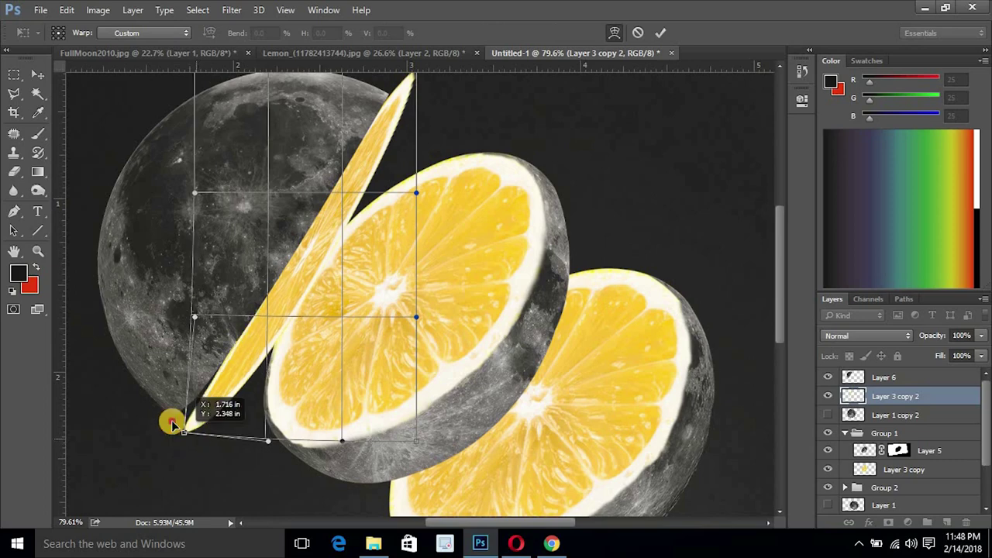
pyautogui.hotkey('ctrl', '-')
pyautogui.moveTo(383, 109); pyautogui.dragTo(377, 133)
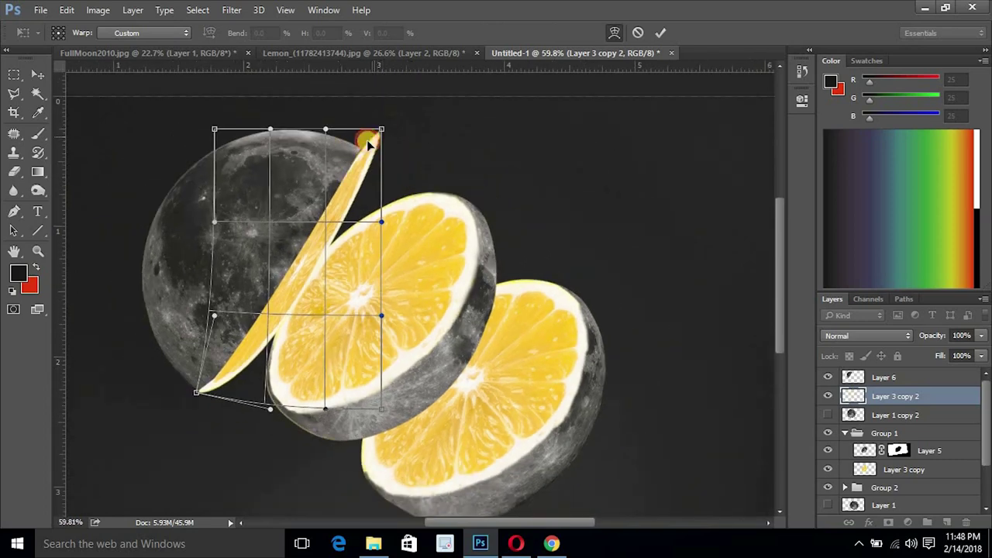
pyautogui.moveTo(383, 133); pyautogui.dragTo(360, 147)
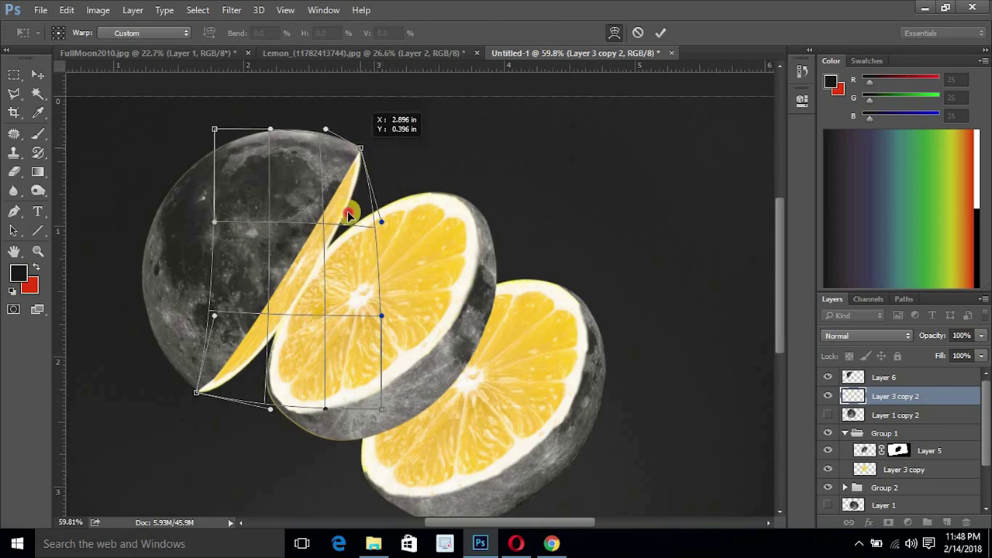
pyautogui.moveTo(304, 302); pyautogui.dragTo(308, 305)
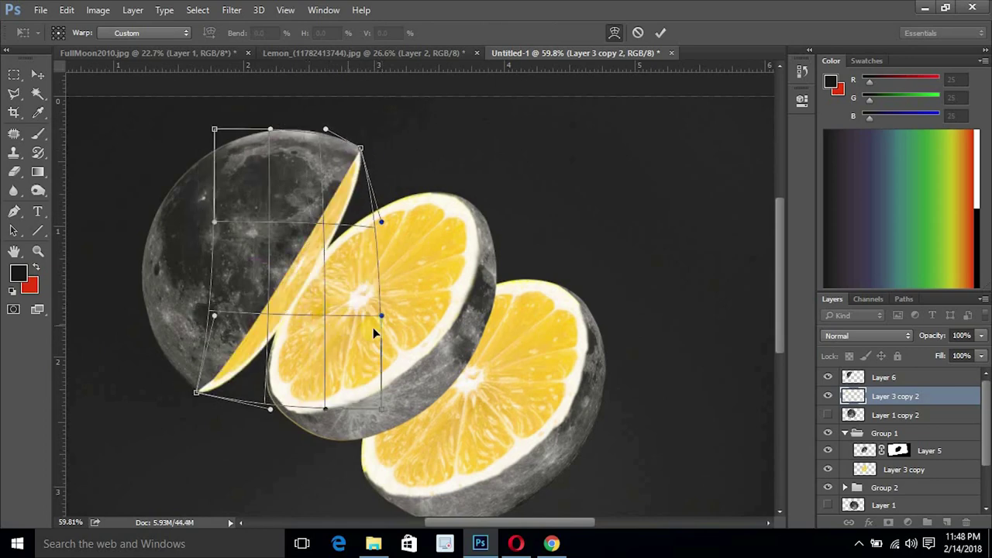
# Step: Thin and curve the sliver along the moon cap's cut edge and commit the warp
pyautogui.moveTo(380, 316)
pyautogui.mouseDown()
pyautogui.moveTo(349, 306)
pyautogui.moveTo(374, 324)
pyautogui.moveTo(310, 279)
pyautogui.mouseUp()
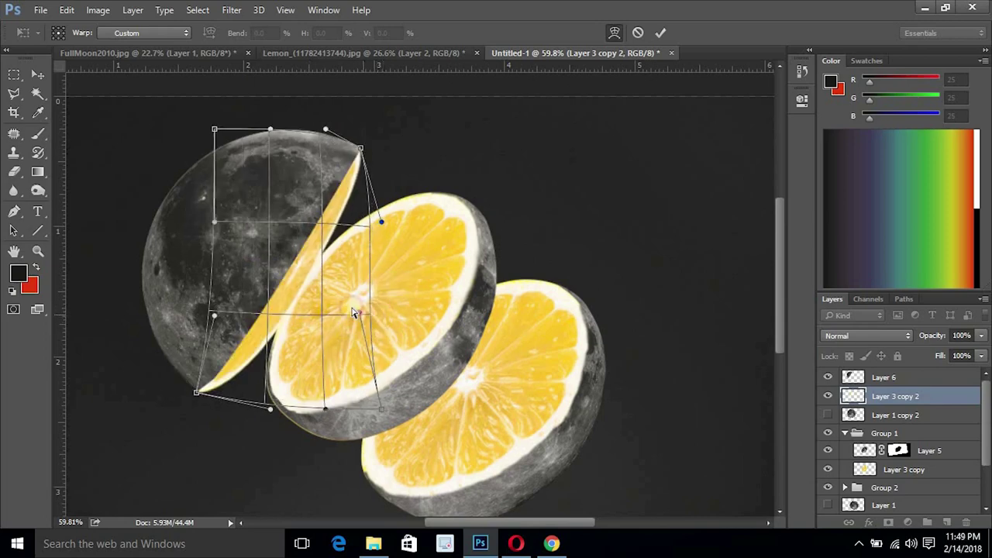
pyautogui.moveTo(310, 279); pyautogui.dragTo(274, 250)
pyautogui.moveTo(307, 398); pyautogui.dragTo(260, 337)
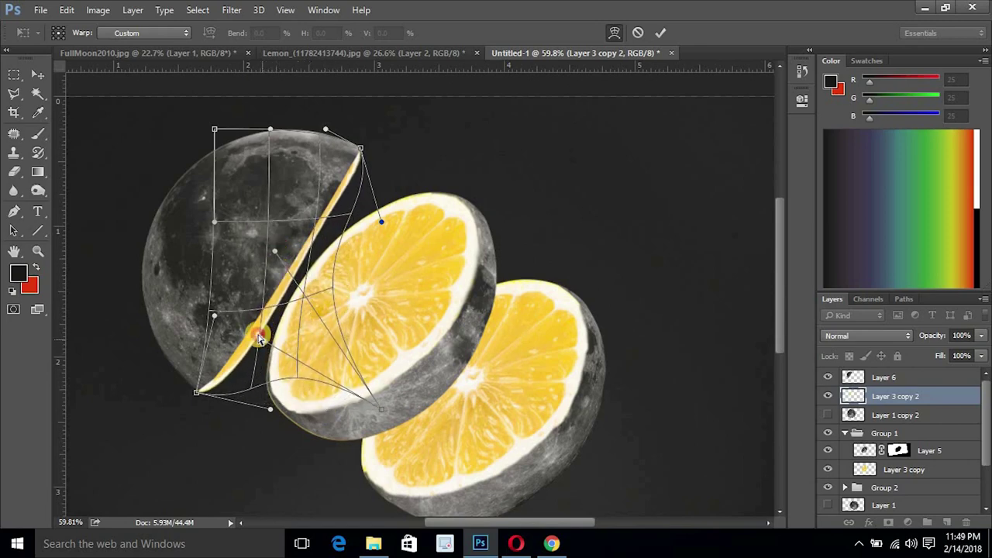
pyautogui.moveTo(259, 337)
pyautogui.mouseDown()
pyautogui.moveTo(269, 337)
pyautogui.moveTo(242, 312)
pyautogui.moveTo(265, 327)
pyautogui.mouseUp()
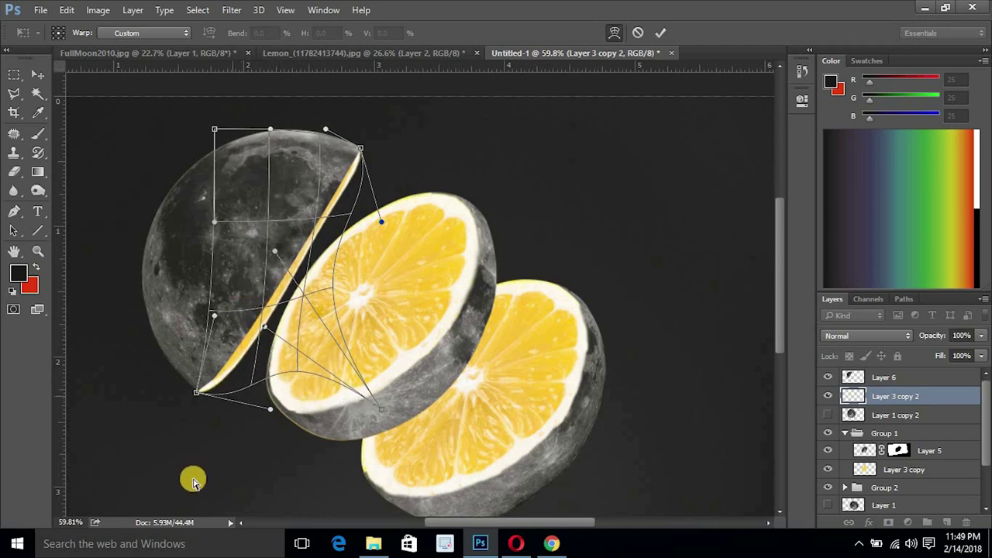
pyautogui.moveTo(261, 401); pyautogui.dragTo(257, 389)
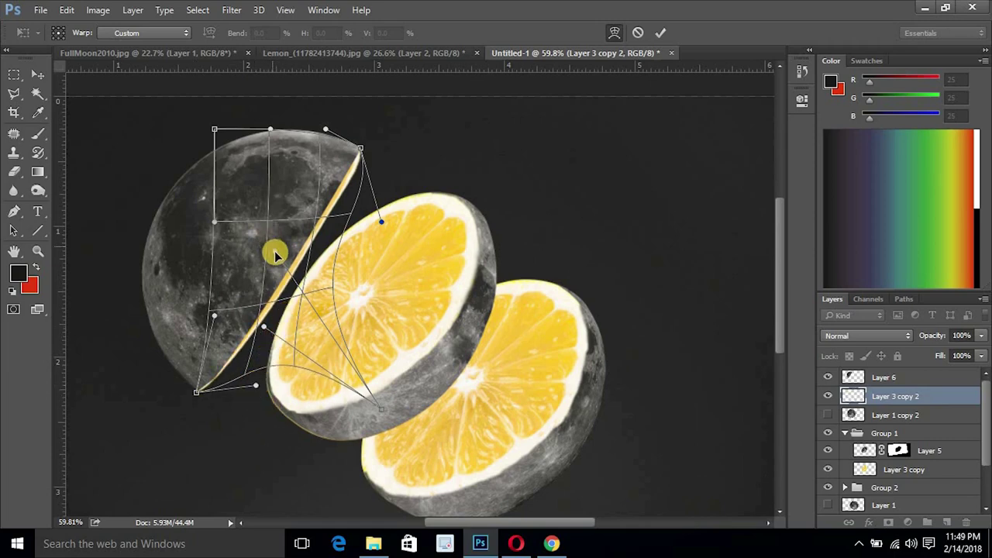
pyautogui.moveTo(286, 266)
pyautogui.mouseDown()
pyautogui.moveTo(263, 330)
pyautogui.moveTo(274, 307)
pyautogui.mouseUp()
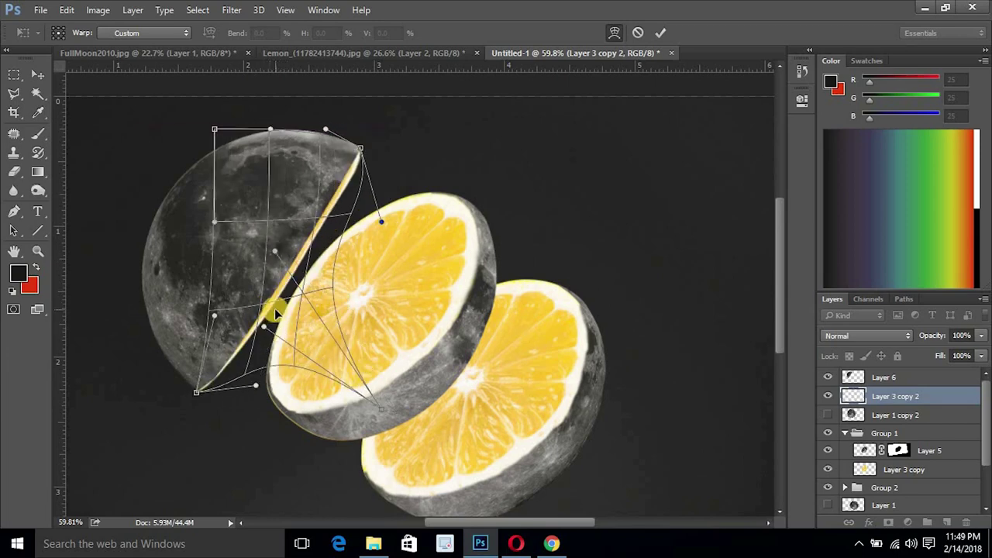
pyautogui.press('Return')
# Step: Group Layer 6 with the lemon sliver and scale it to about 95% toward the top-left
pyautogui.scroll(-3, 321, 432)
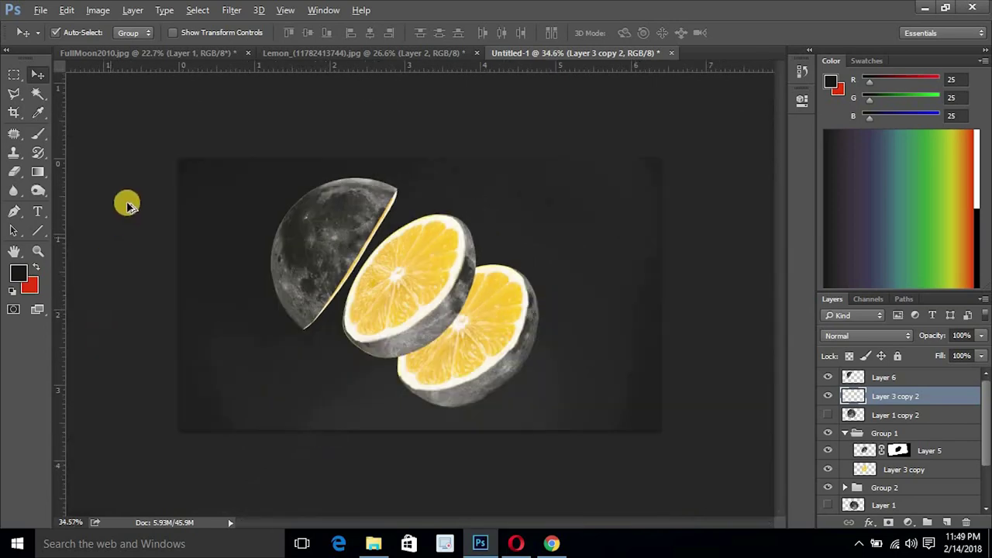
pyautogui.scroll(3, 126, 204)
pyautogui.keyDown('shift'); pyautogui.click(891, 378); pyautogui.keyUp('shift')
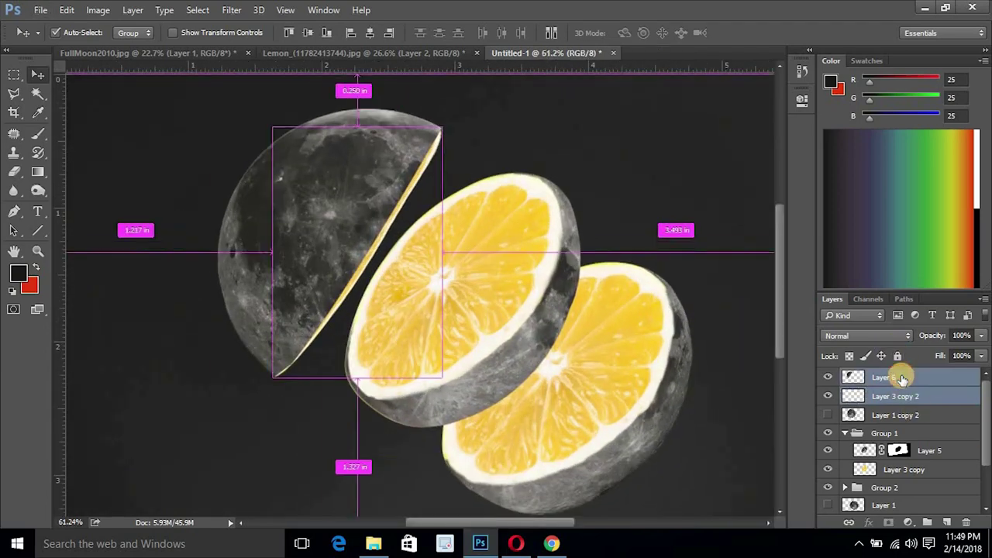
pyautogui.hotkey('ctrl', 'g')
pyautogui.hotkey('ctrl', 't')
pyautogui.scroll(-1, 355, 192)
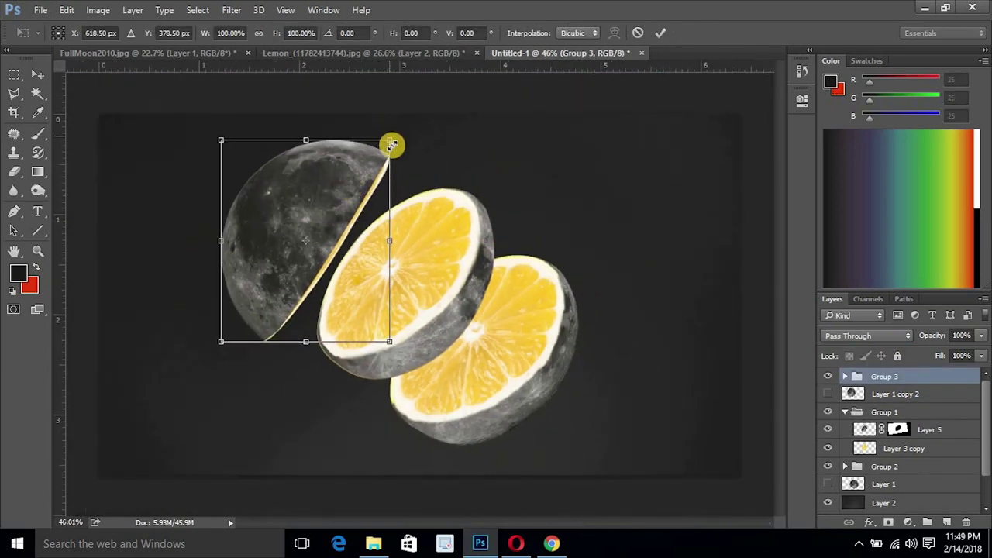
pyautogui.moveTo(387, 144); pyautogui.dragTo(379, 152)
pyautogui.moveTo(347, 193); pyautogui.dragTo(312, 144)
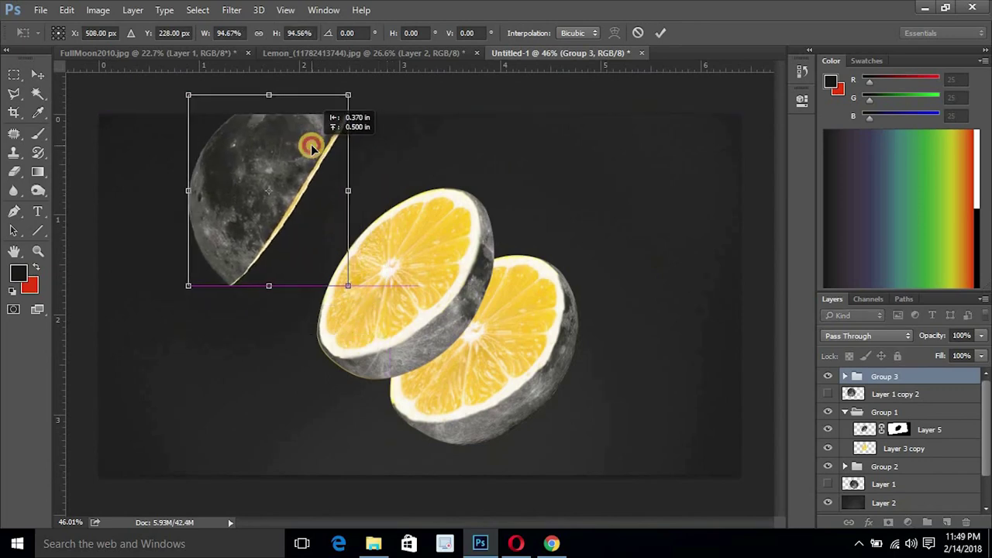
pyautogui.press('Return')
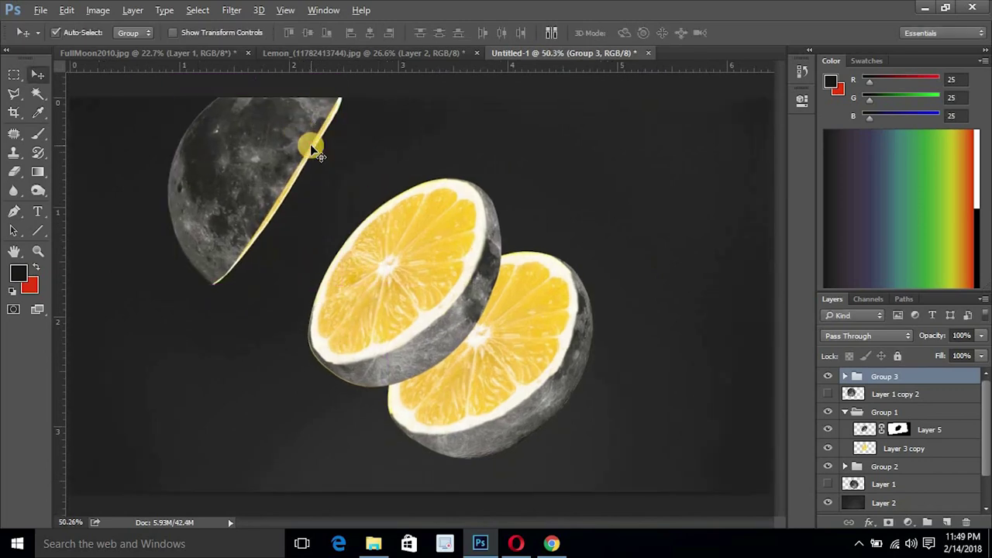
pyautogui.scroll(-2, 316, 215)
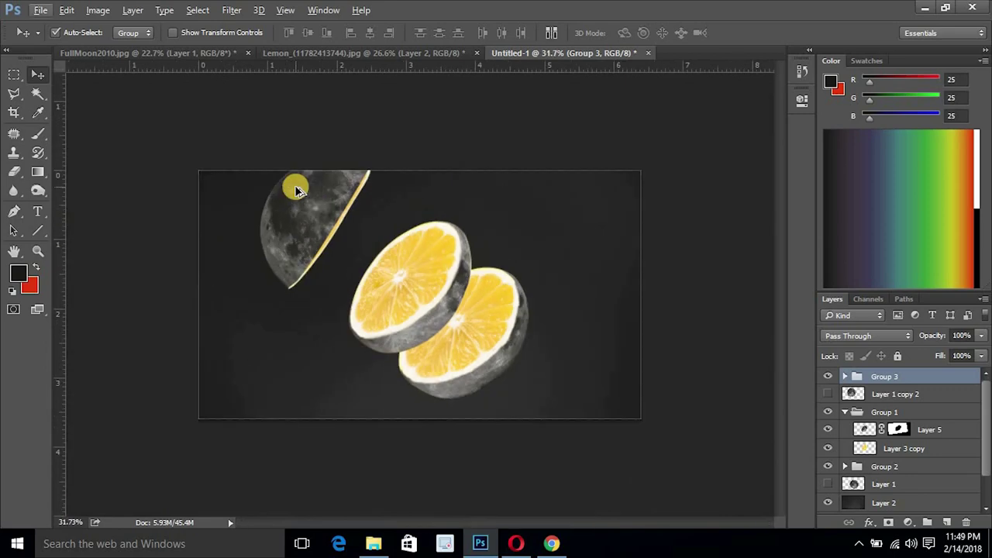
pyautogui.moveTo(308, 242); pyautogui.dragTo(299, 233)
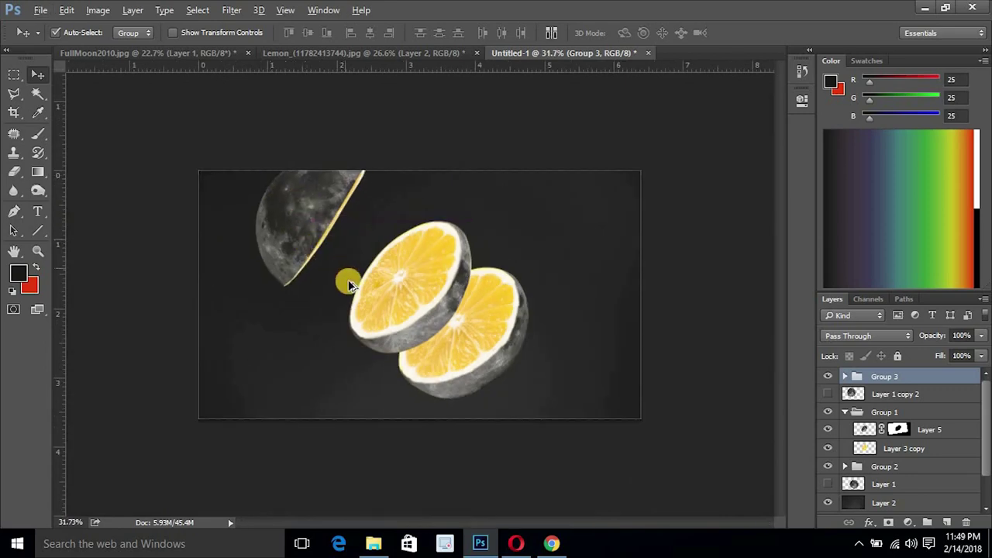
# Step: Reposition the upper lemon half up-left
pyautogui.scroll(1, 348, 281)
pyautogui.click(420, 289)
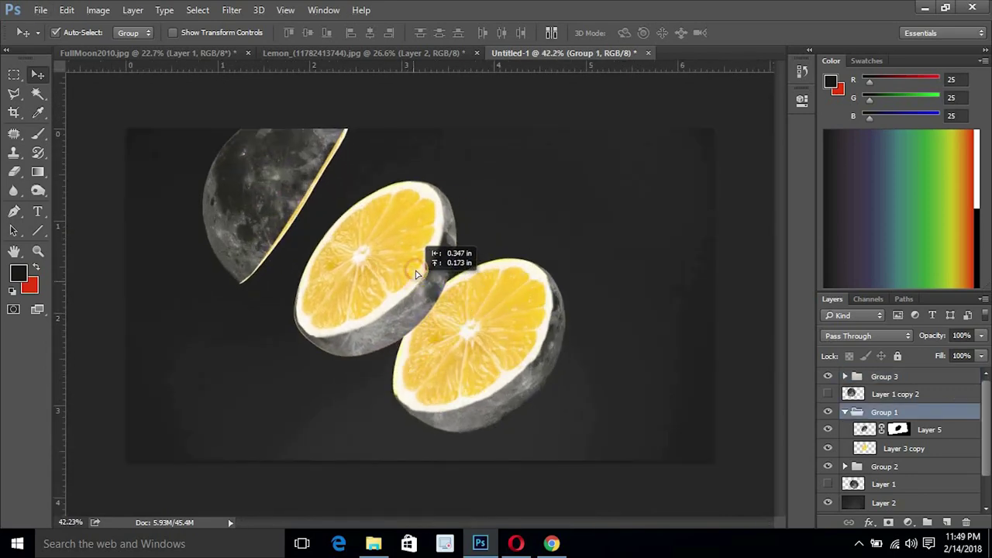
pyautogui.scroll(-1, 425, 270)
pyautogui.moveTo(420, 289)
pyautogui.mouseDown()
pyautogui.moveTo(426, 238)
pyautogui.moveTo(428, 289)
pyautogui.mouseUp()
pyautogui.scroll(-1, 425, 271)
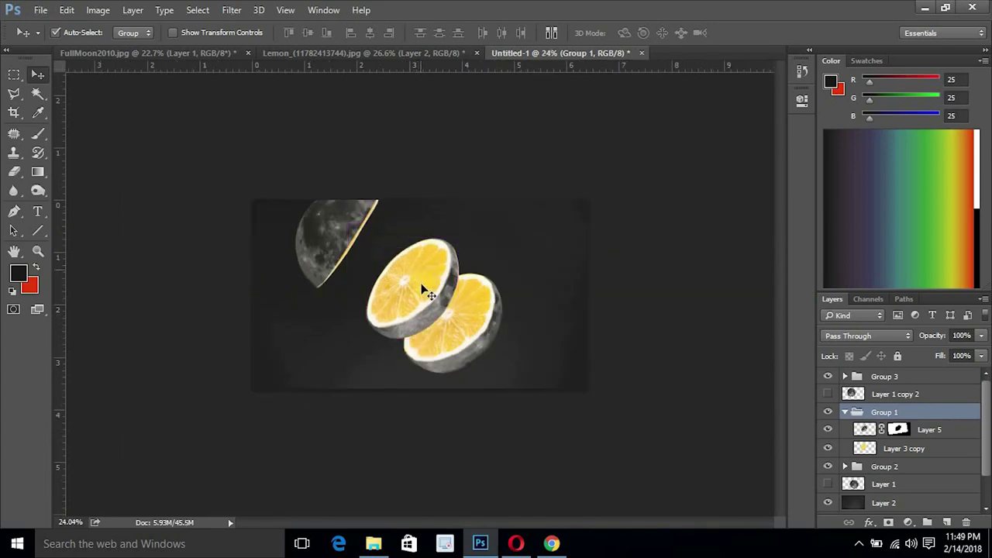
pyautogui.scroll(2, 428, 292)
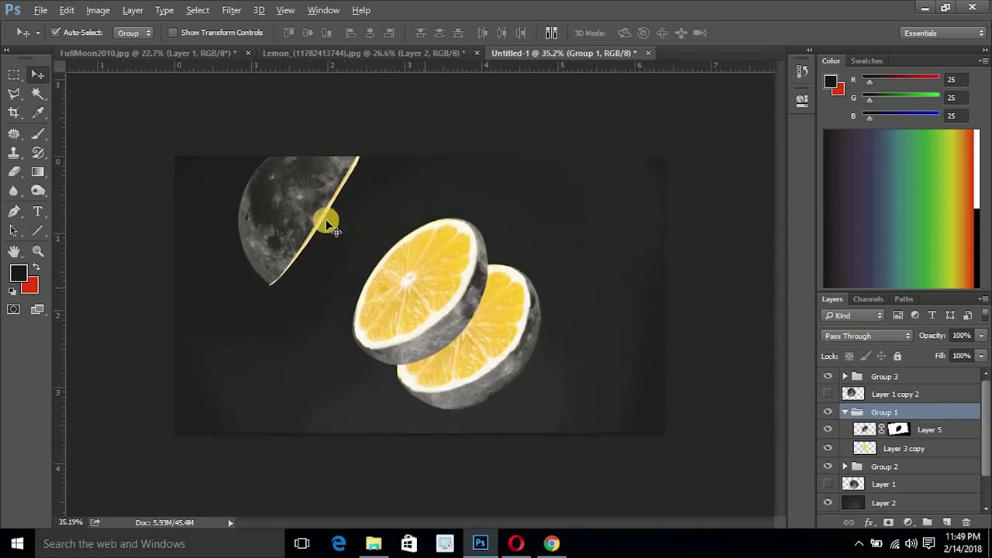
pyautogui.click(284, 193)
pyautogui.moveTo(449, 339); pyautogui.dragTo(442, 285)
# Step: Stagger the lower lemon half diagonally, then shift all three groups together
pyautogui.moveTo(479, 336); pyautogui.dragTo(474, 340)
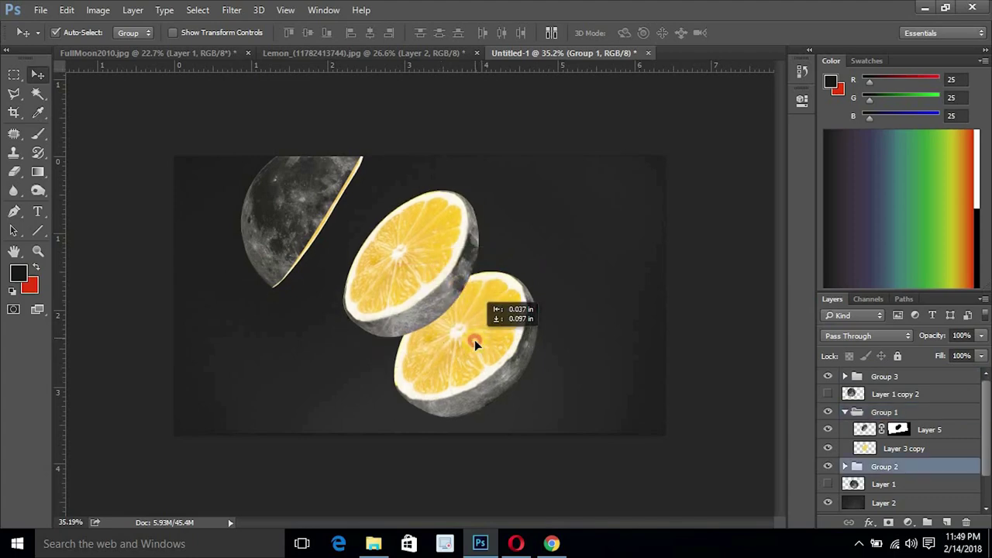
pyautogui.scroll(-1, 471, 324)
pyautogui.scroll(2, 472, 324)
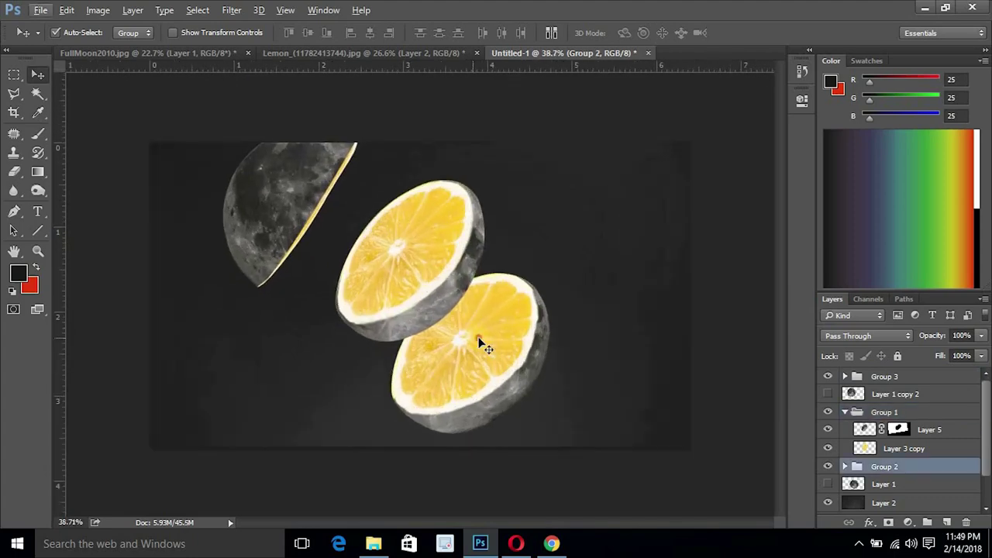
pyautogui.moveTo(478, 336); pyautogui.dragTo(443, 276)
pyautogui.keyDown('shift'); pyautogui.click(321, 228); pyautogui.keyUp('shift')
pyautogui.keyDown('shift'); pyautogui.click(272, 206); pyautogui.keyUp('shift')
pyautogui.moveTo(291, 209)
pyautogui.mouseDown()
pyautogui.moveTo(298, 218)
pyautogui.moveTo(290, 201)
pyautogui.mouseUp()
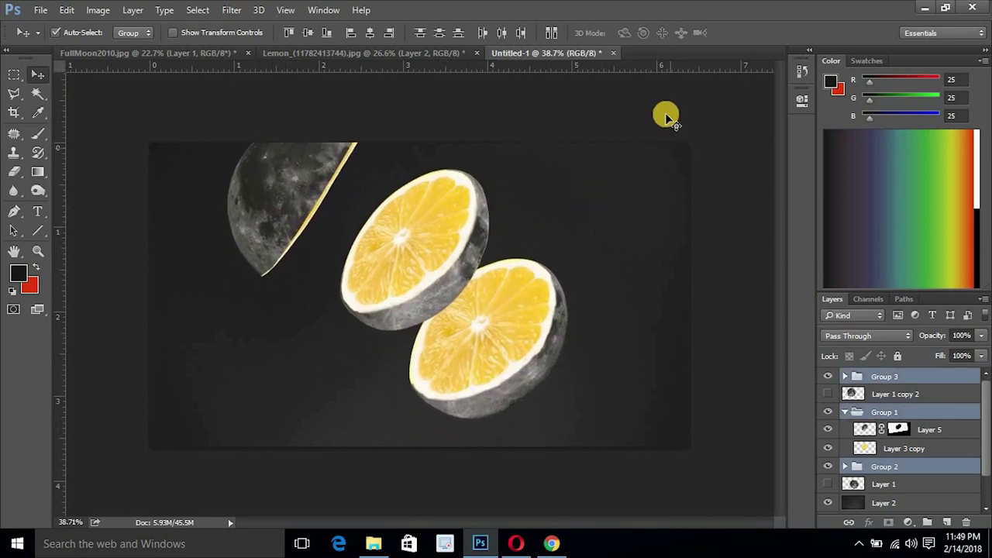
pyautogui.keyDown('alt'); pyautogui.scroll(3, 328, 359); pyautogui.keyUp('alt')
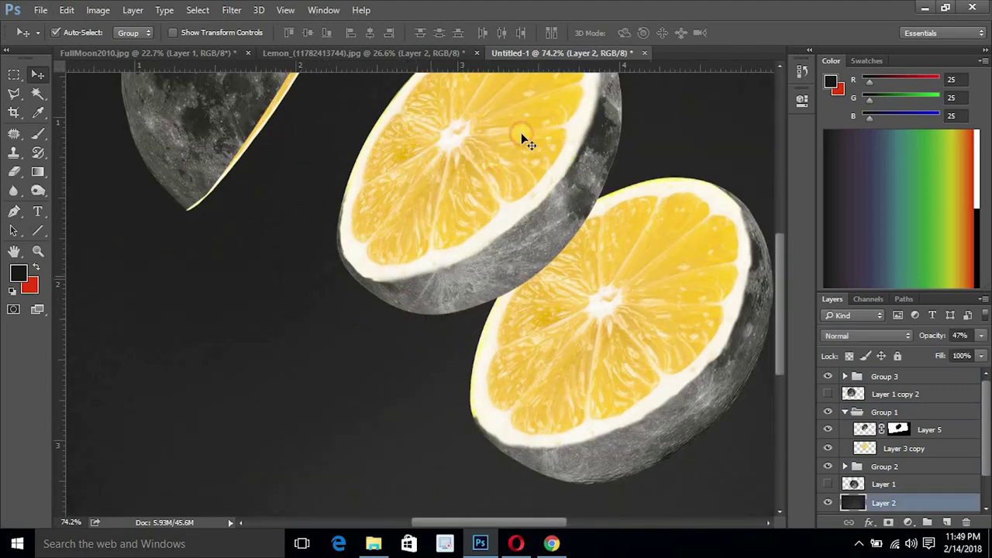
# Step: Adjust both lemon halves' positions and collapse Group 1 in the Layers panel
pyautogui.moveTo(521, 138); pyautogui.dragTo(511, 152)
pyautogui.click(677, 346)
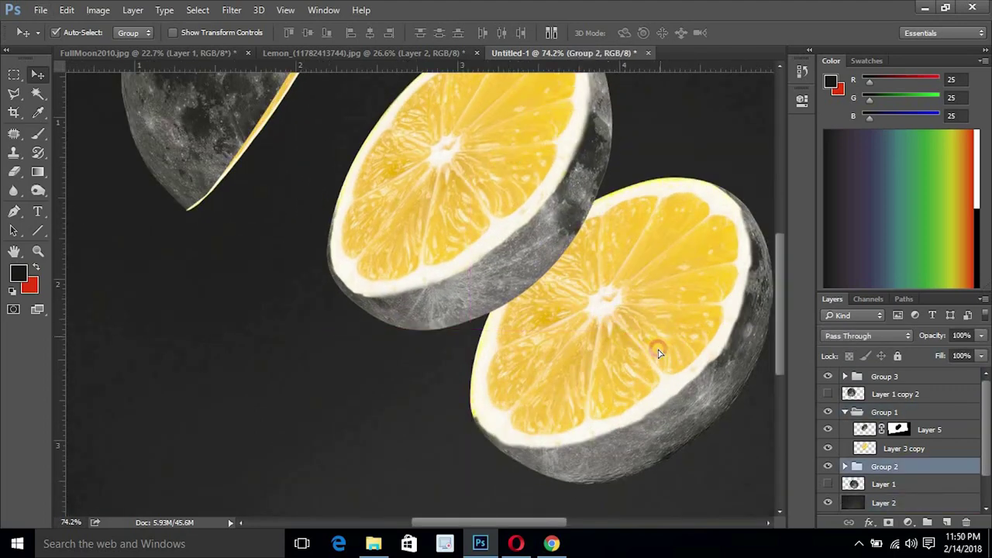
pyautogui.moveTo(659, 353); pyautogui.dragTo(659, 365)
pyautogui.moveTo(868, 424); pyautogui.dragTo(885, 433)
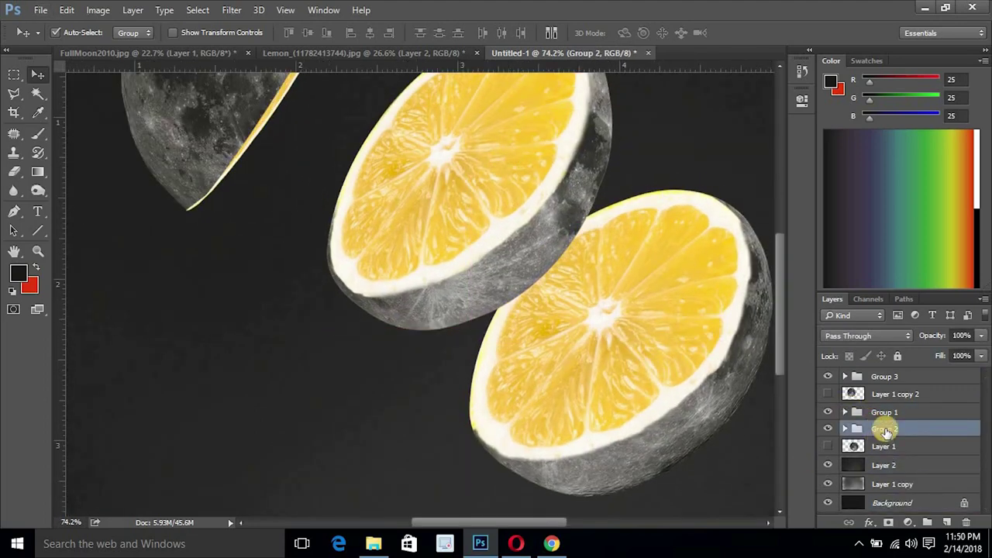
pyautogui.click(828, 431)
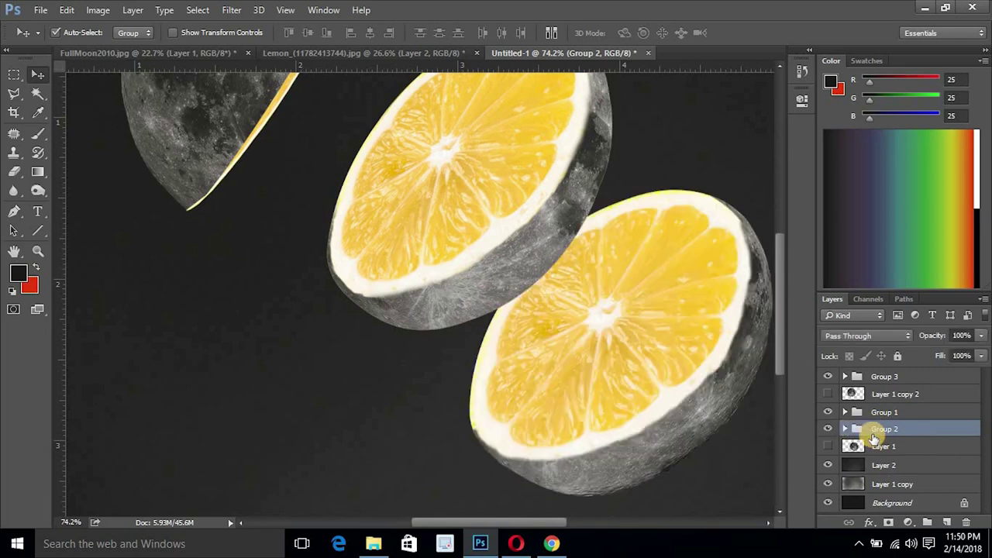
pyautogui.press('p')
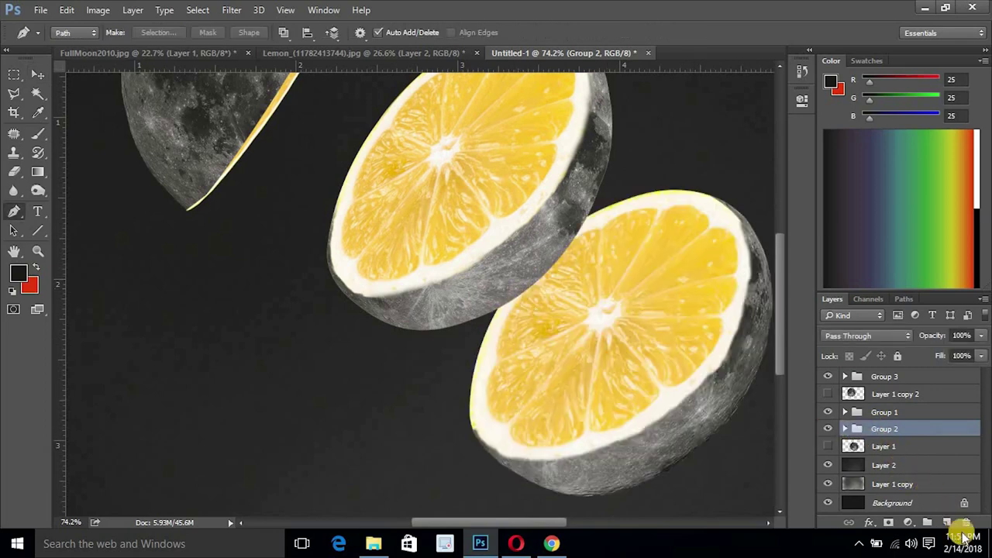
# Step: Add a new Layer 7 above Group 2 filled with 50% gray
pyautogui.click(947, 526)
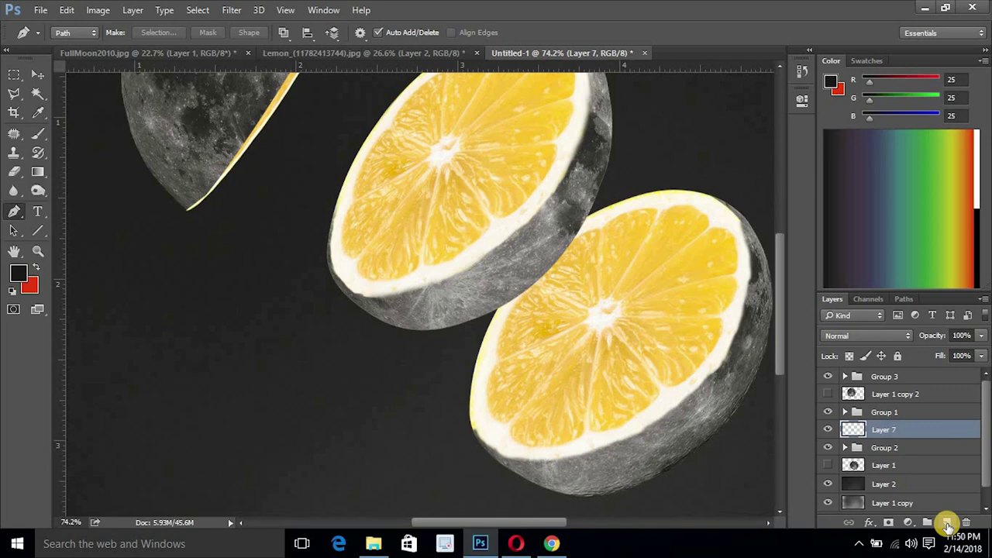
pyautogui.hotkey('shift', 'F5')
pyautogui.click(496, 153)
pyautogui.click(489, 262)
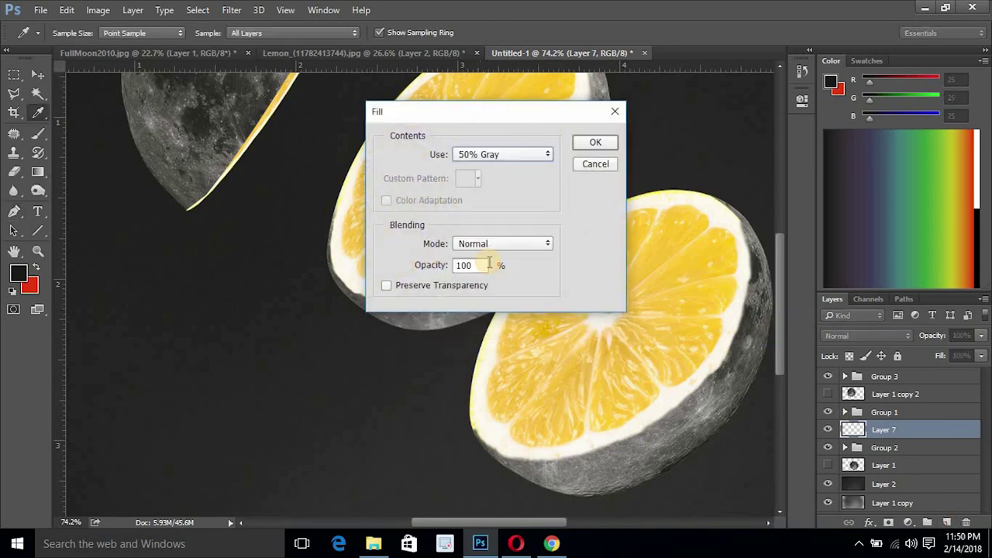
pyautogui.press('Return')
pyautogui.press('p')
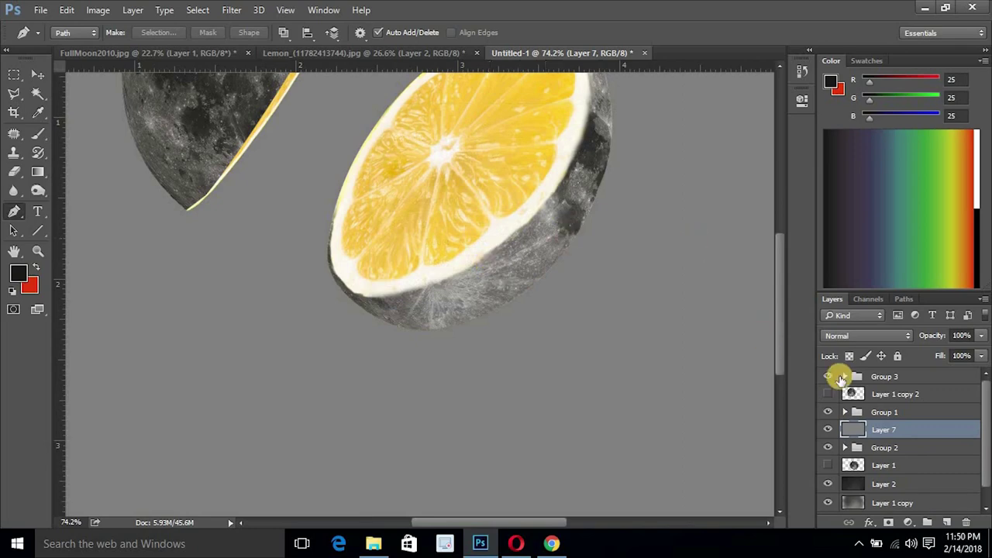
# Step: Clip the gray layer to Group 2 and set it to Overlay at 25% opacity
pyautogui.rightClick(928, 429)
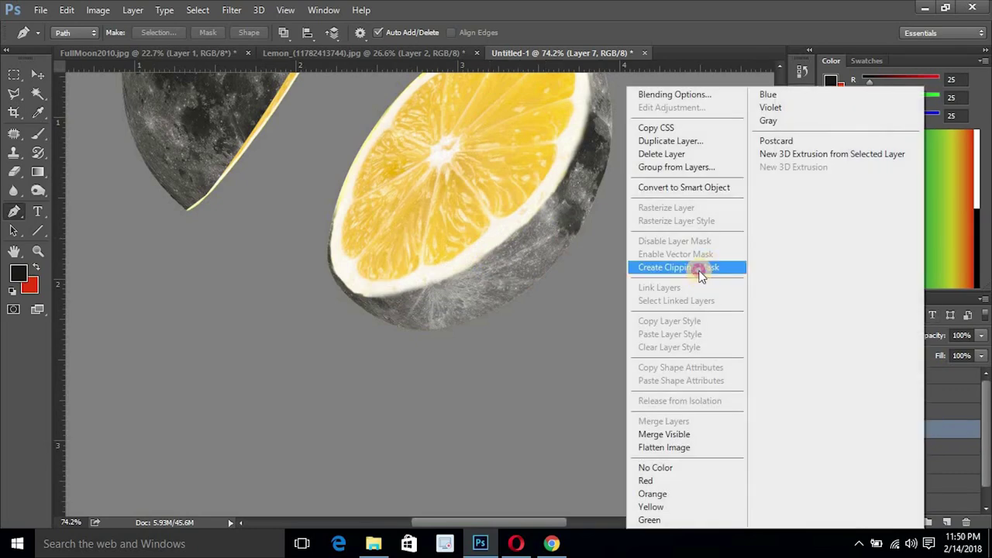
pyautogui.click(675, 267)
pyautogui.click(852, 336)
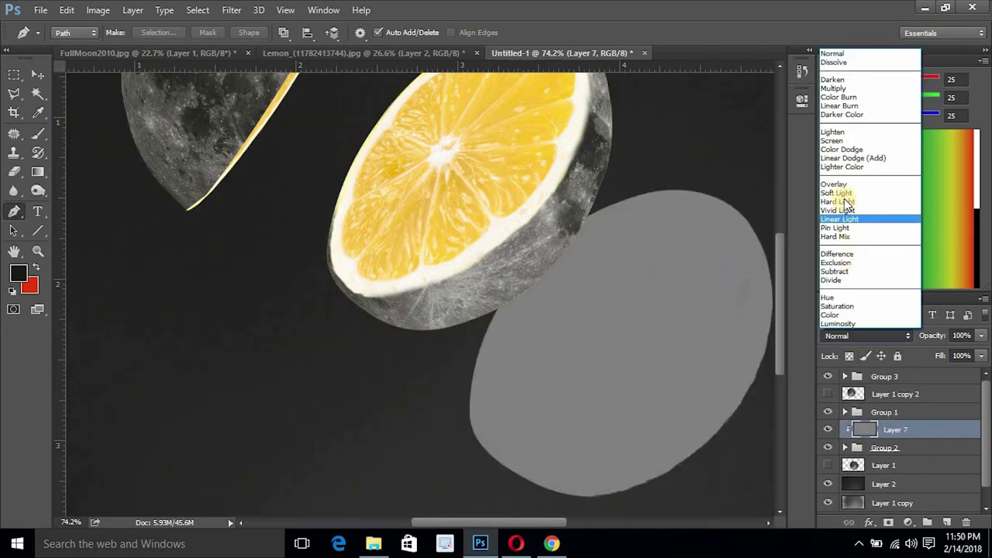
pyautogui.click(846, 186)
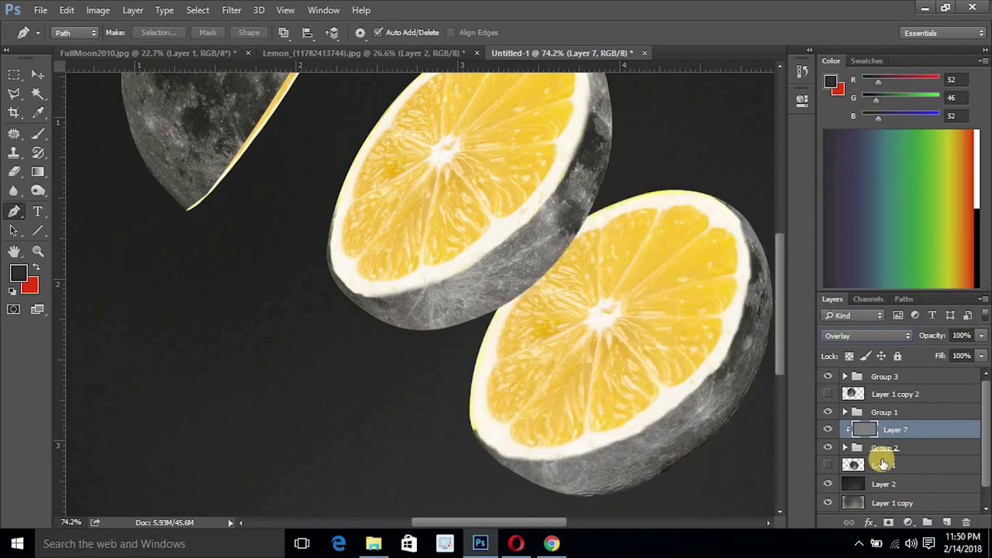
pyautogui.click(852, 336)
pyautogui.press('2')
pyautogui.press('5')
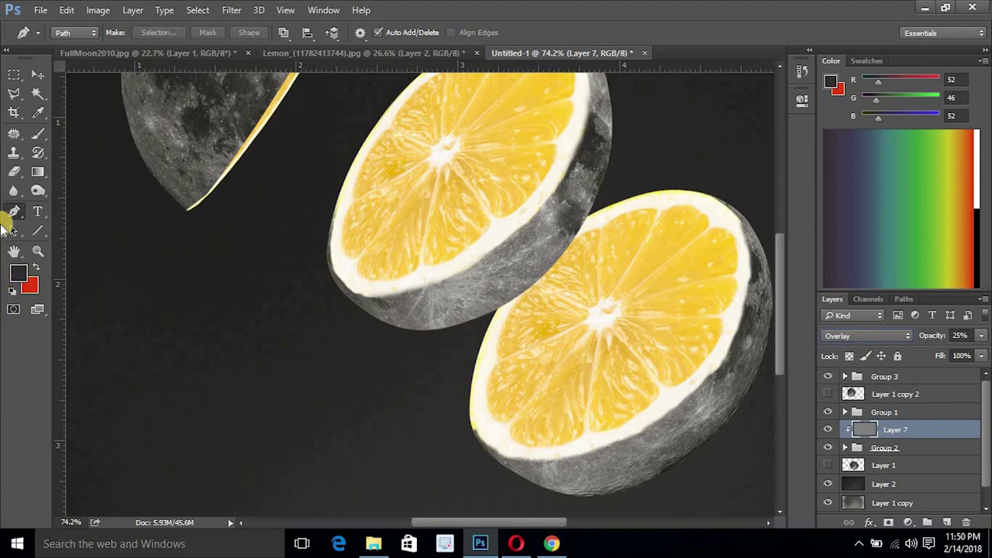
pyautogui.click(17, 111)
# Step: Lighten the lower lemon's top rind on Layer 7 with the Dodge tool
pyautogui.press('v')
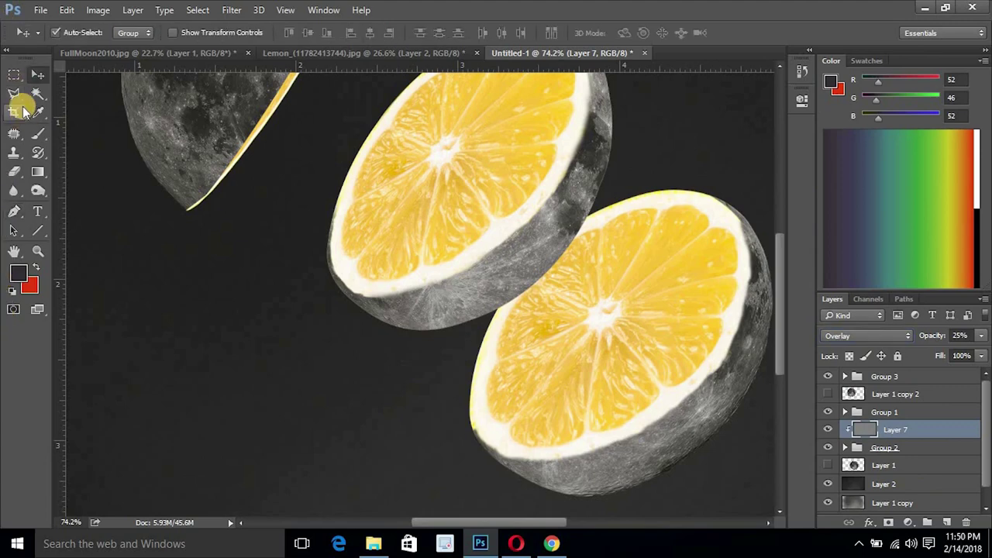
pyautogui.click(31, 131)
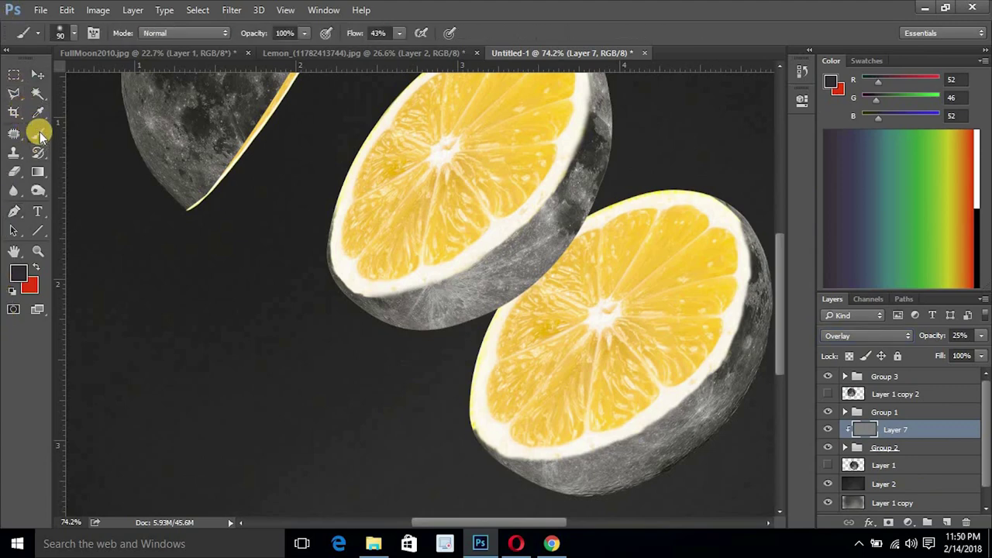
pyautogui.rightClick(46, 196)
pyautogui.click(77, 190)
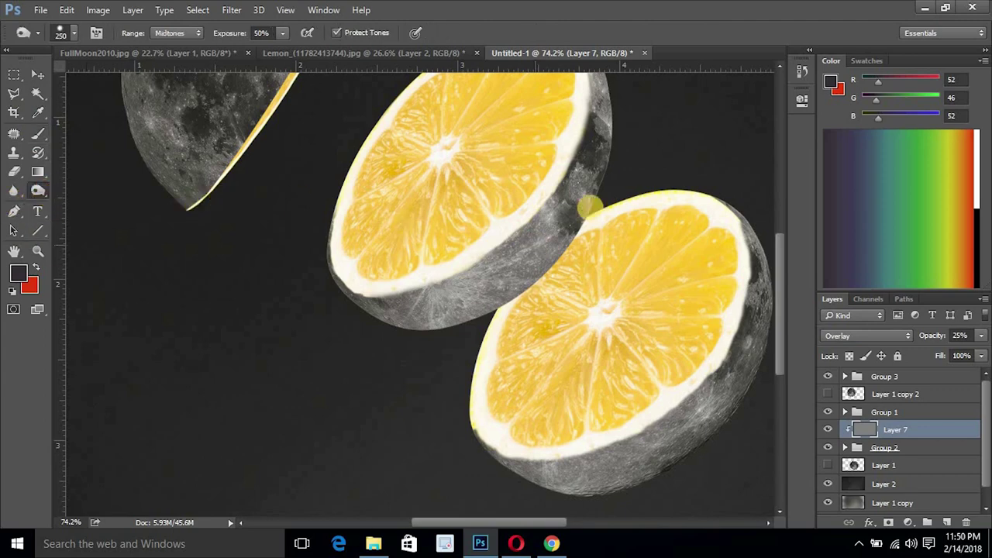
pyautogui.moveTo(470, 360)
pyautogui.mouseDown()
pyautogui.moveTo(594, 174)
pyautogui.moveTo(580, 259)
pyautogui.mouseUp()
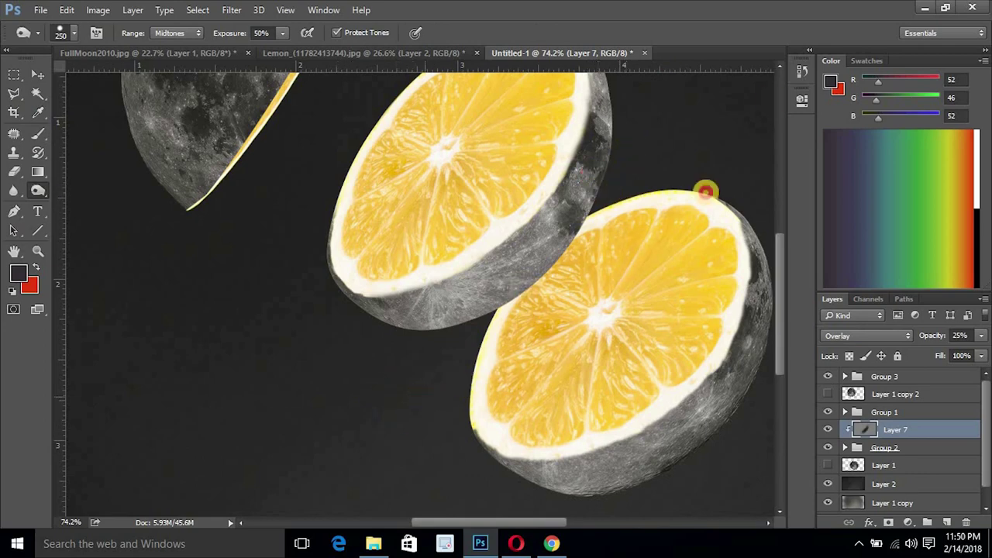
pyautogui.moveTo(501, 310); pyautogui.dragTo(504, 266)
# Step: Compare Layer 7, dodge the upper lemon's rind, and duplicate Layer 7 above Group 1
pyautogui.scroll(-2, 570, 246)
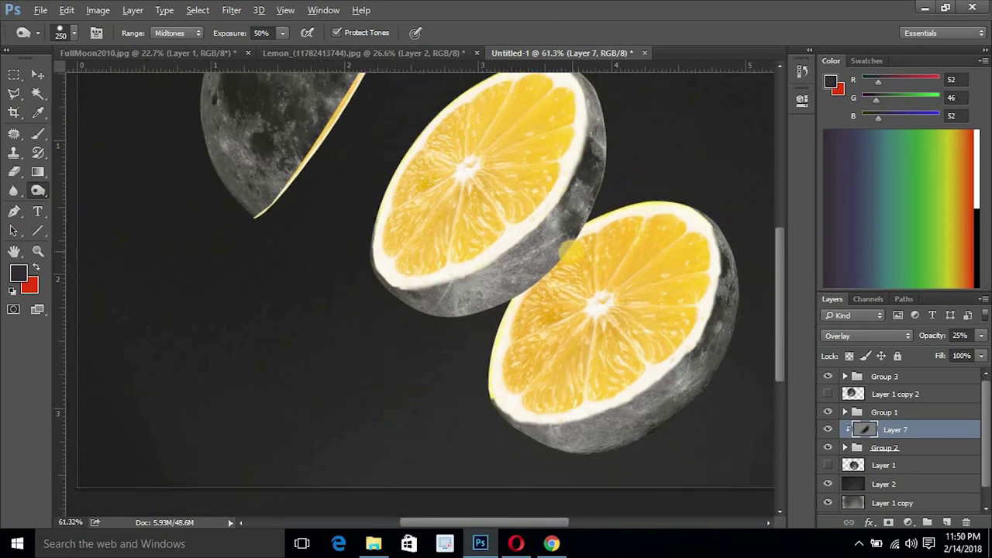
pyautogui.click(828, 430)
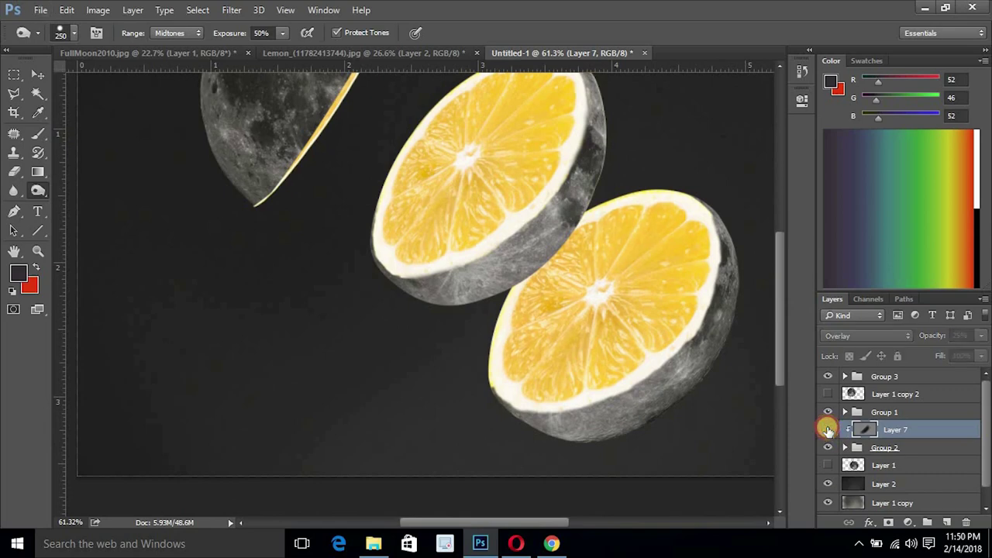
pyautogui.click(585, 189)
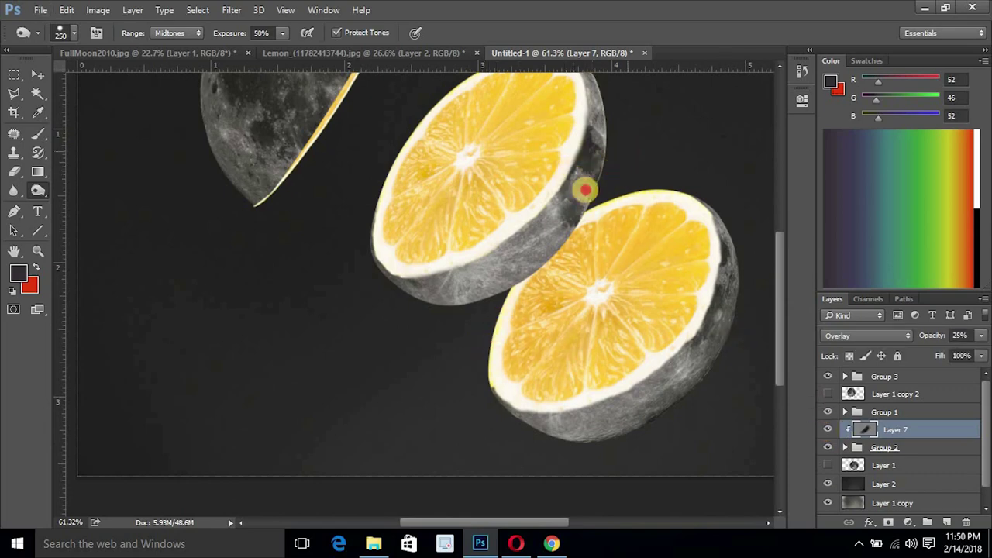
pyautogui.moveTo(439, 188); pyautogui.dragTo(470, 278)
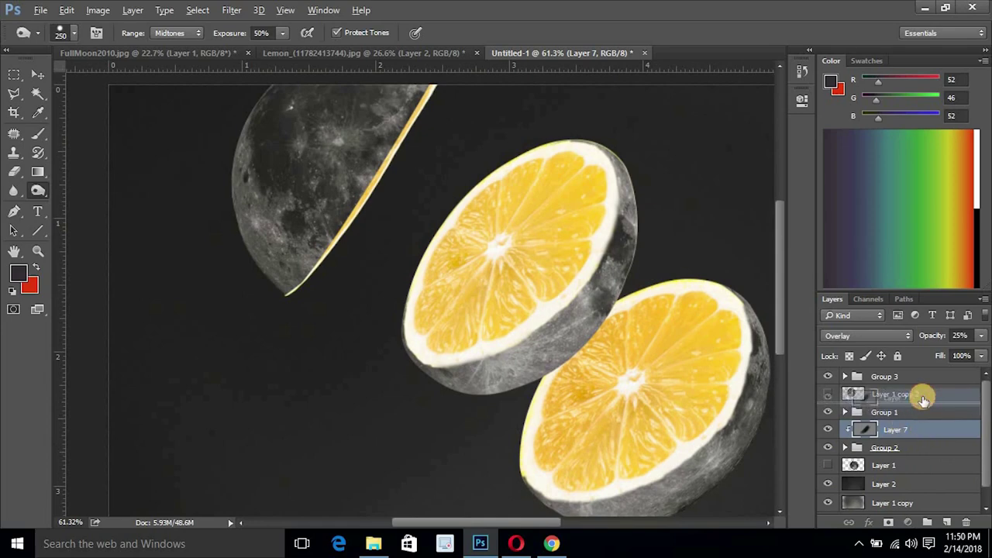
pyautogui.moveTo(924, 415); pyautogui.dragTo(930, 405)
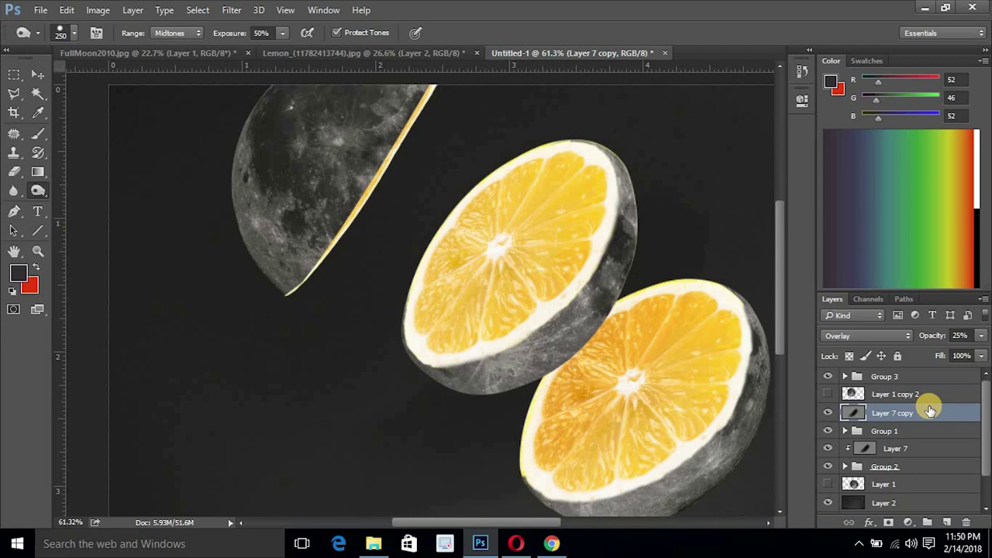
# Step: Fill Layer 7 copy with 50% grey and clip it to Group 1
pyautogui.hotkey('shift', 'F5')
pyautogui.press('Return')
pyautogui.rightClick(929, 410)
pyautogui.click(666, 267)
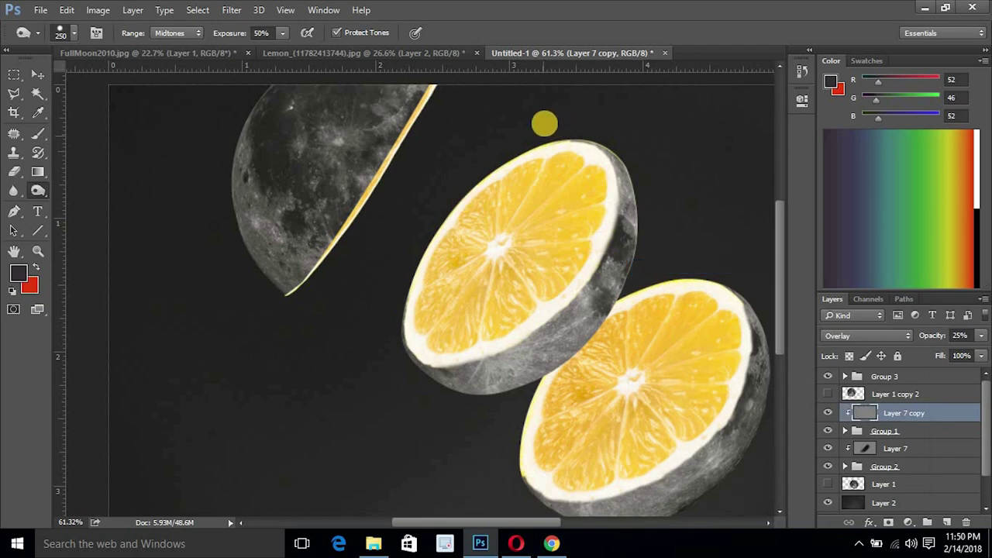
# Step: Dodge the upper lemon's left and top edges and highlights on Layer 7 copy
pyautogui.moveTo(376, 307); pyautogui.dragTo(376, 276)
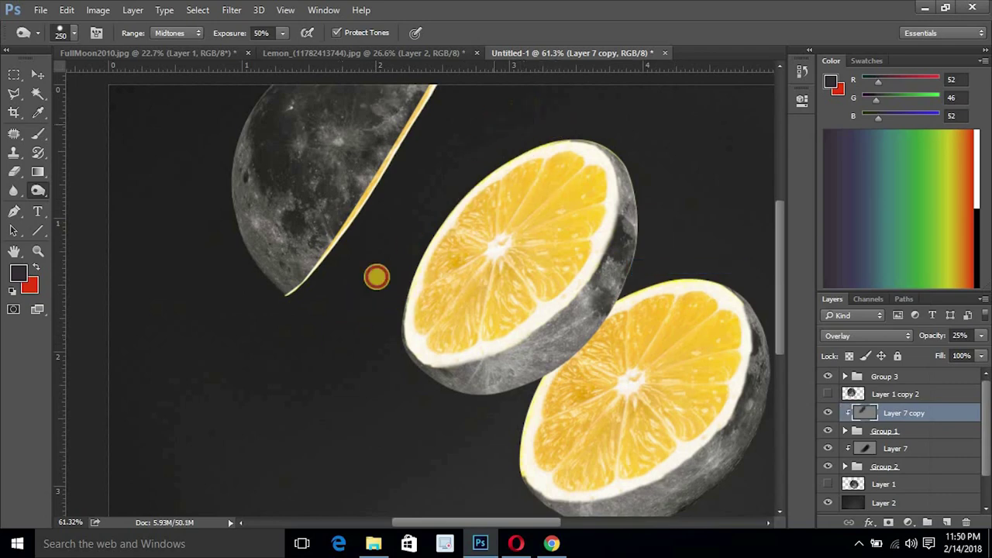
pyautogui.moveTo(506, 140); pyautogui.dragTo(490, 159)
pyautogui.moveTo(339, 378); pyautogui.dragTo(470, 188)
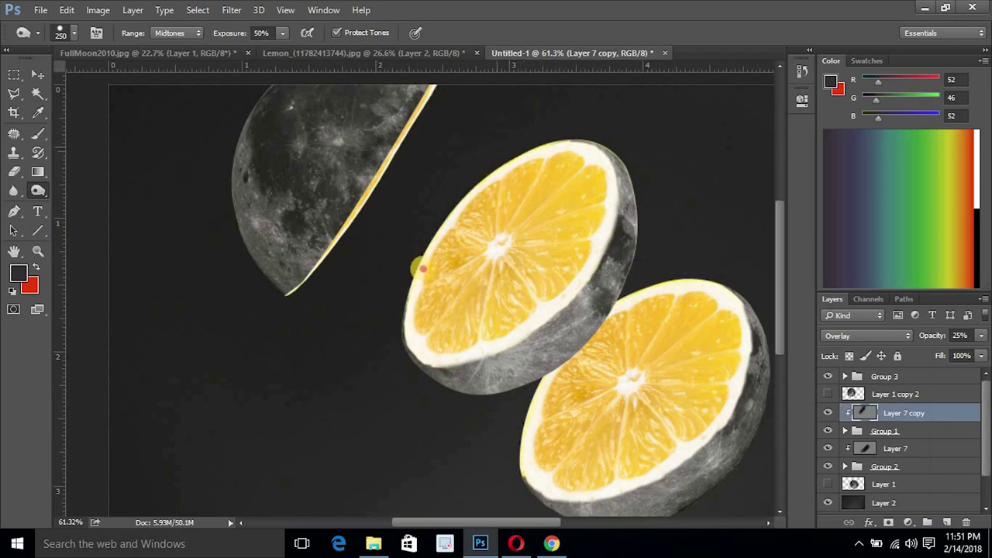
pyautogui.scroll(-2, 380, 376)
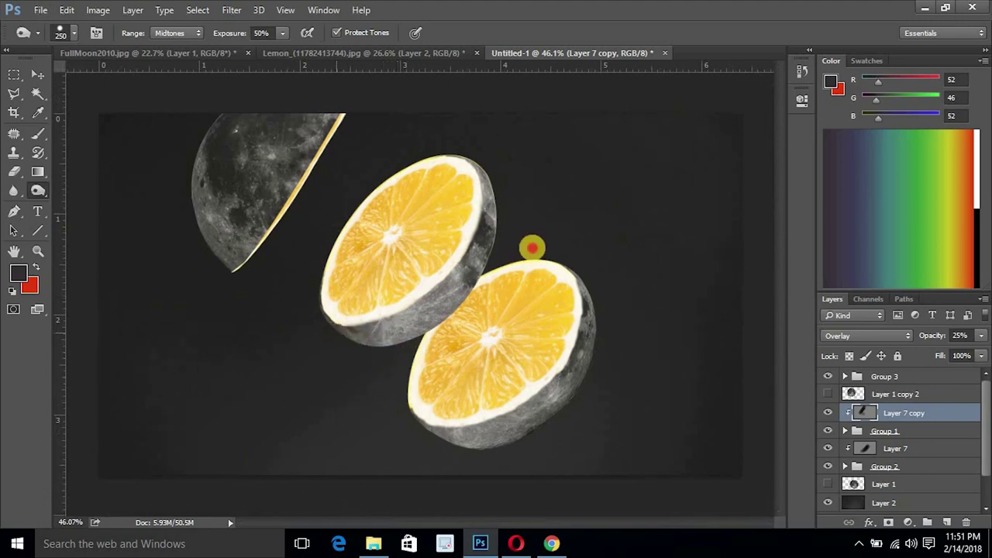
pyautogui.moveTo(493, 217); pyautogui.dragTo(522, 191)
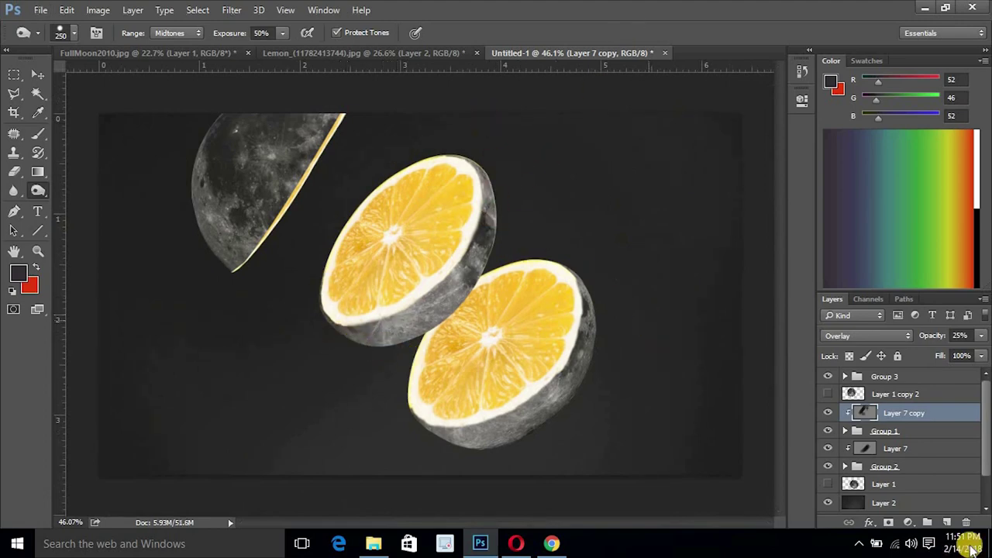
# Step: Burn the lower lemon on Layer 7 and delete Layer 1 copy 2
pyautogui.click(927, 448)
pyautogui.moveTo(591, 334); pyautogui.dragTo(438, 437)
pyautogui.scroll(-1, 697, 418)
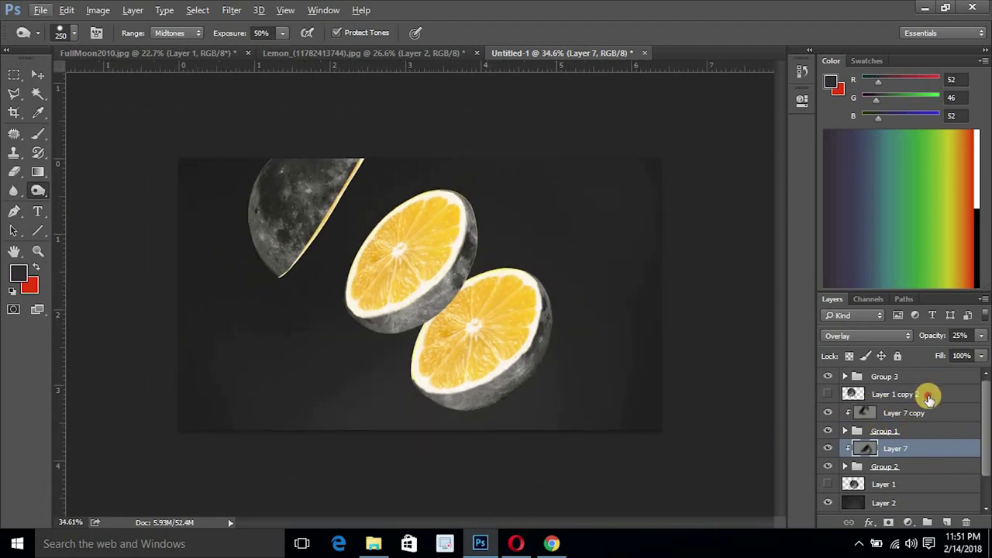
pyautogui.click(928, 398)
pyautogui.press('Delete')
# Step: Rotate all groups about -6° and nudge the composition slightly right and down
pyautogui.press('v')
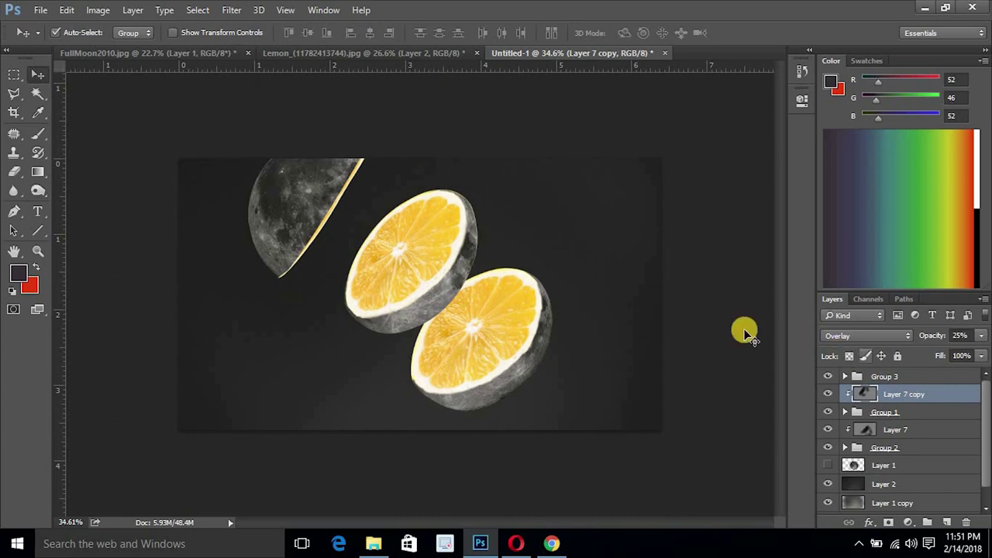
pyautogui.keyDown('shift'); pyautogui.click(899, 443); pyautogui.keyUp('shift')
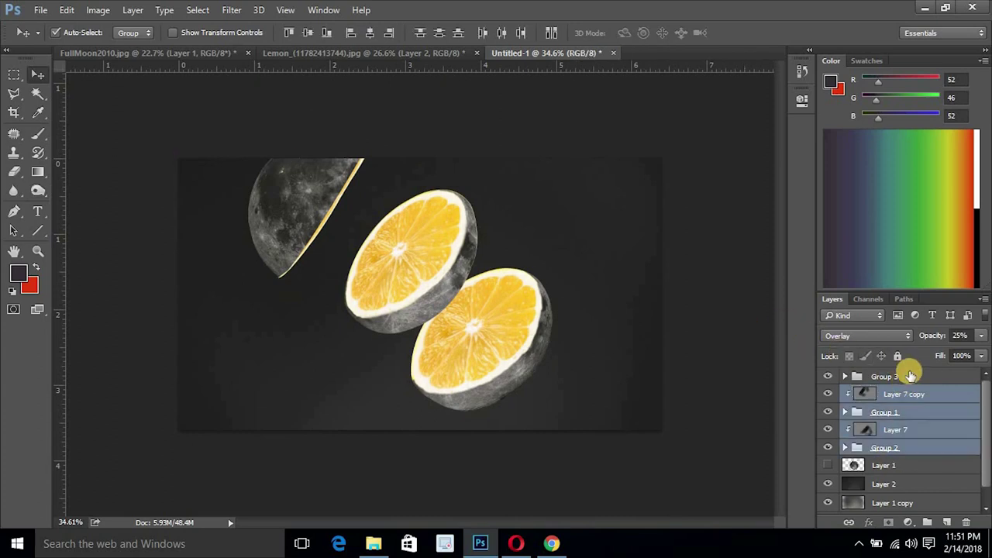
pyautogui.keyDown('shift'); pyautogui.click(884, 376); pyautogui.keyUp('shift')
pyautogui.hotkey('ctrl', 't')
pyautogui.moveTo(700, 268); pyautogui.dragTo(696, 171)
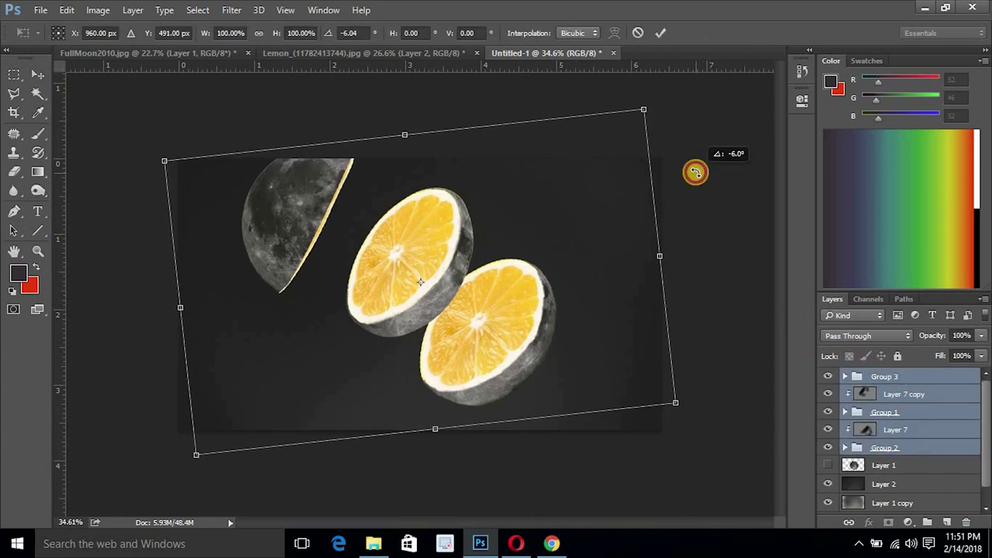
pyautogui.doubleClick(321, 369)
pyautogui.moveTo(388, 297); pyautogui.dragTo(409, 303)
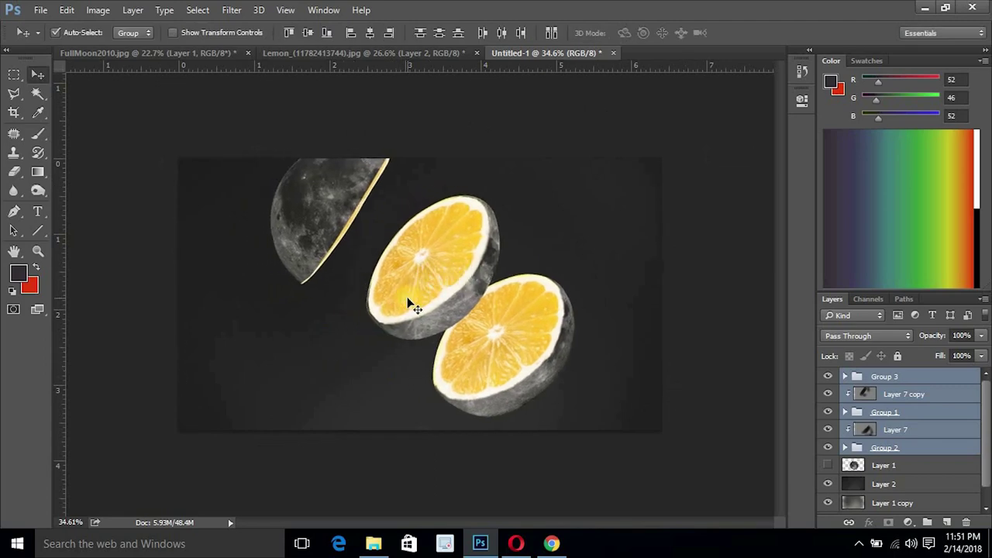
# Step: Shift Group 1 and Layer 7 slightly down and right
pyautogui.click(900, 431)
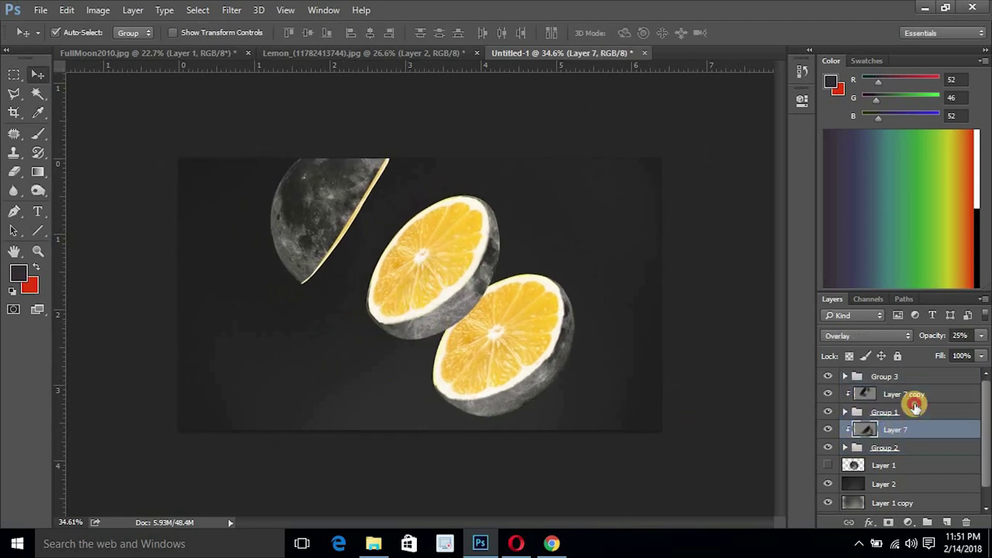
pyautogui.hotkey('ctrl', 't')
pyautogui.moveTo(456, 297); pyautogui.dragTo(462, 308)
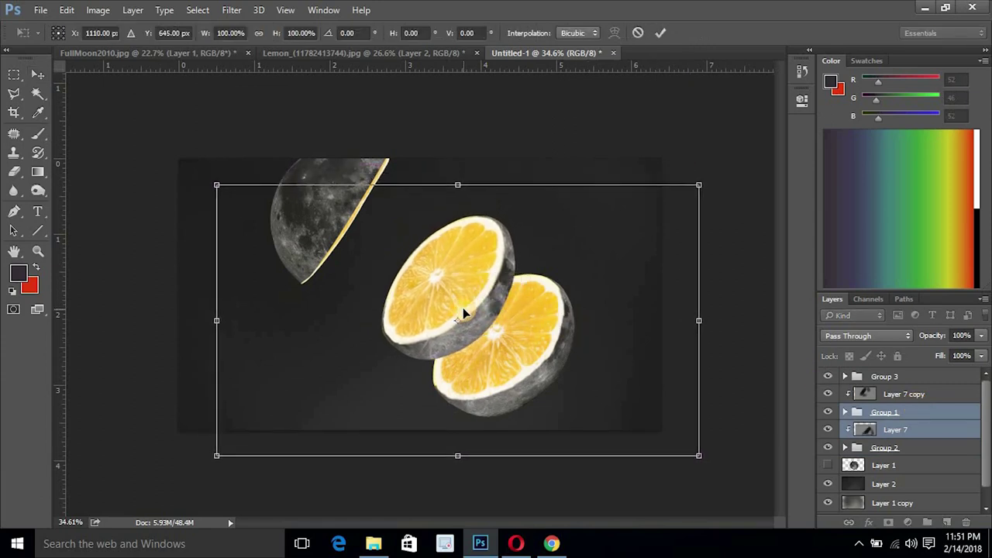
pyautogui.press('Return')
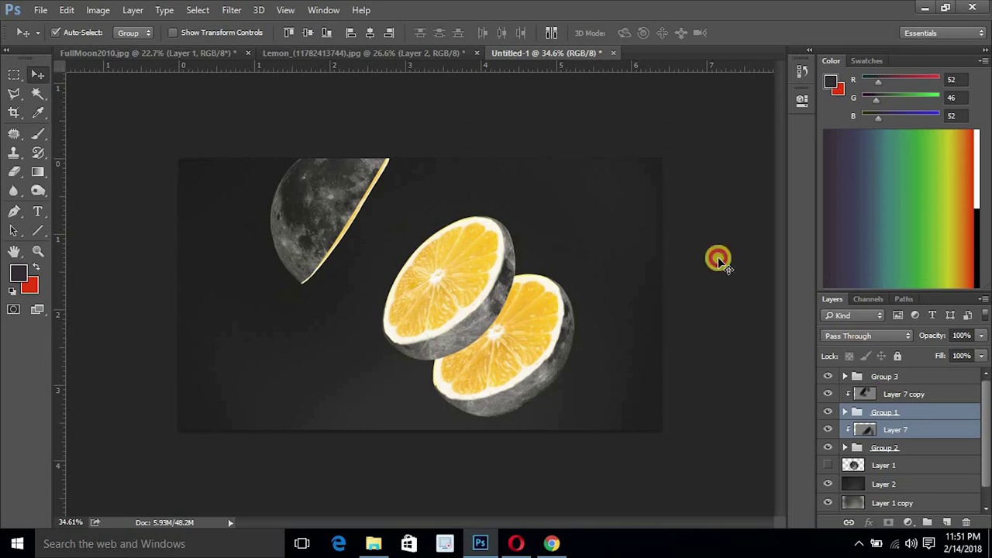
# Step: Rotate the moon (Group 3) to about 10.5° and shift it slightly
pyautogui.click(883, 376)
pyautogui.hotkey('ctrl', 't')
pyautogui.moveTo(471, 99); pyautogui.dragTo(491, 129)
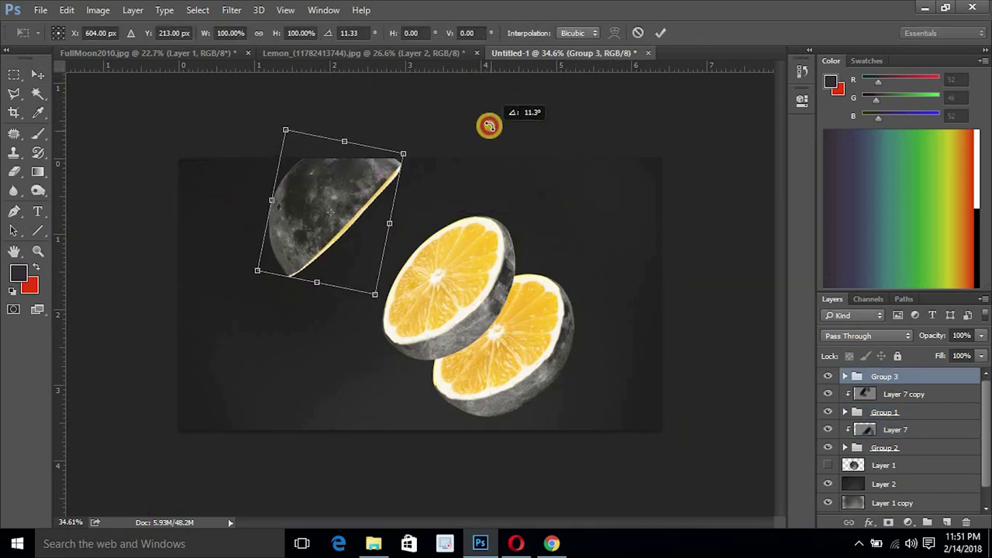
pyautogui.moveTo(344, 206); pyautogui.dragTo(356, 187)
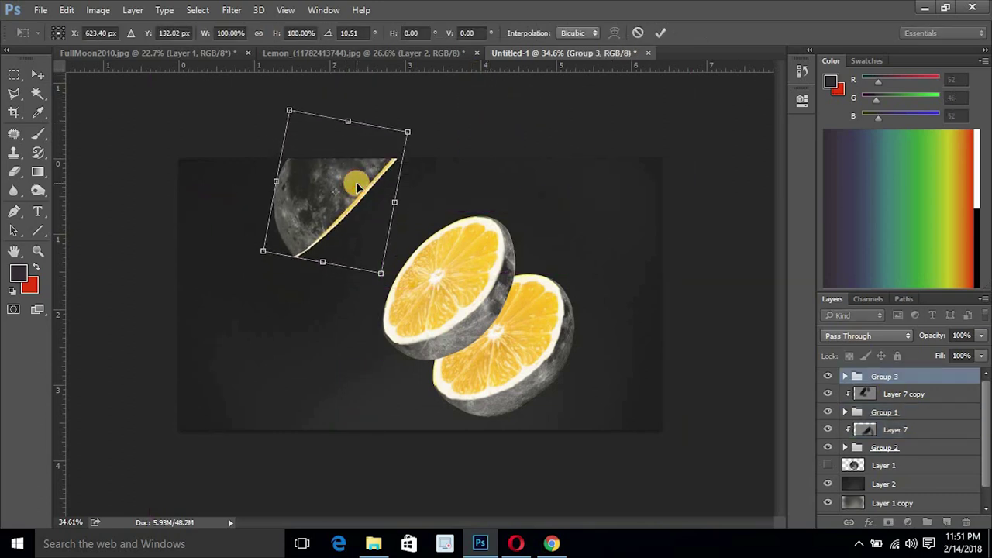
pyautogui.press('Return')
pyautogui.hotkey('ctrl', '+')
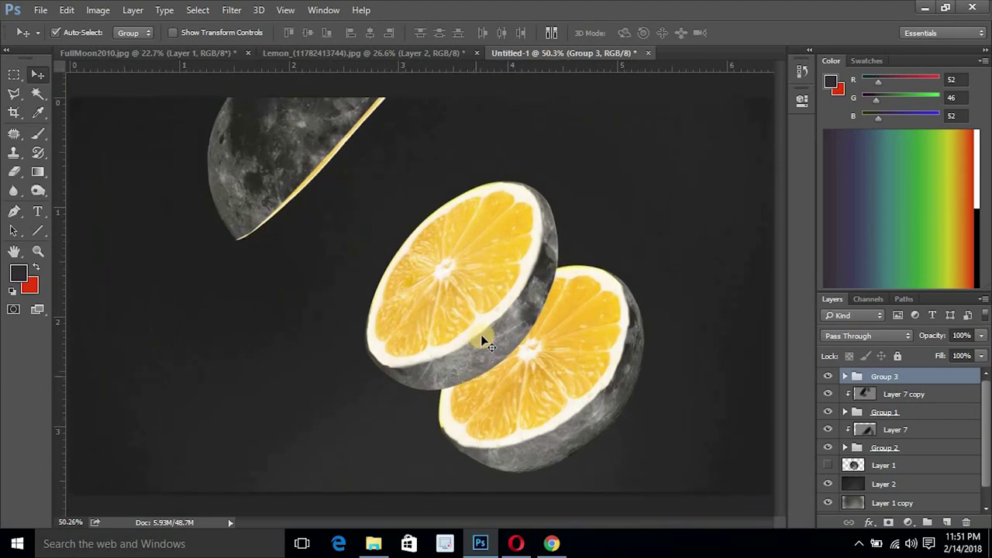
# Step: Nudge Layer 7 copy into place and move both lemons up and left
pyautogui.click(527, 332)
pyautogui.moveTo(582, 390); pyautogui.dragTo(577, 329)
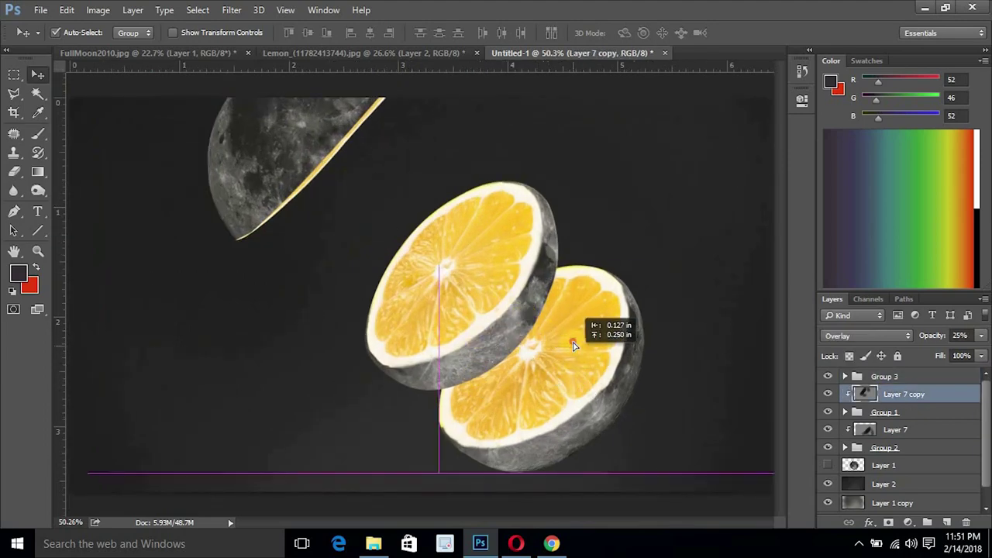
pyautogui.keyDown('ctrl'); pyautogui.click(911, 414); pyautogui.keyUp('ctrl')
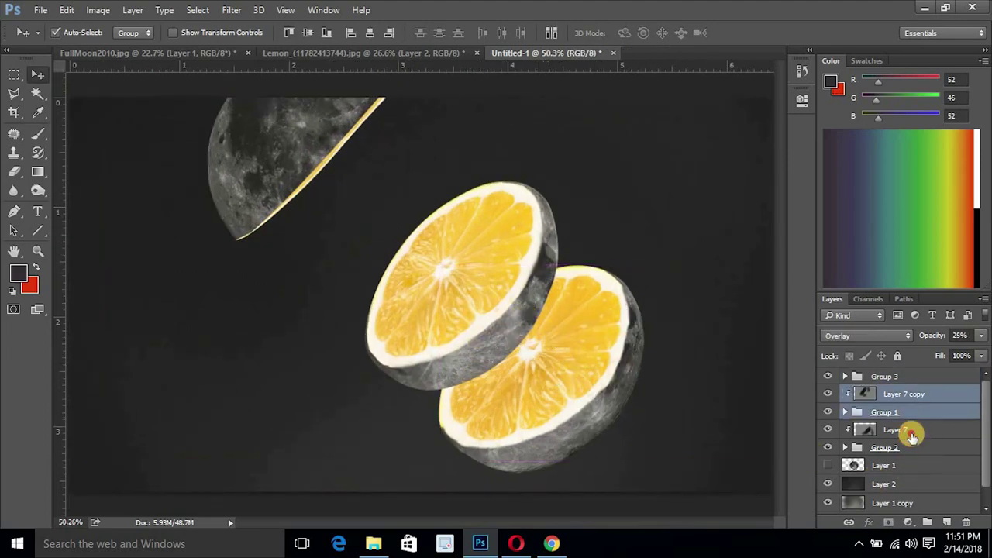
pyautogui.keyDown('ctrl'); pyautogui.click(907, 447); pyautogui.keyUp('ctrl')
pyautogui.moveTo(602, 405); pyautogui.dragTo(594, 383)
pyautogui.scroll(-3, 594, 383)
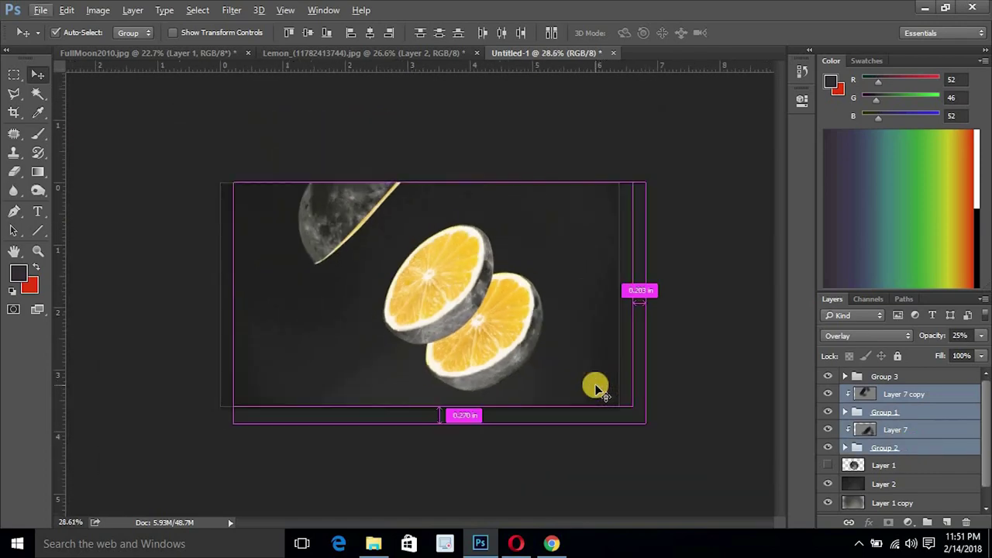
pyautogui.scroll(3, 597, 388)
pyautogui.scroll(-2, 608, 352)
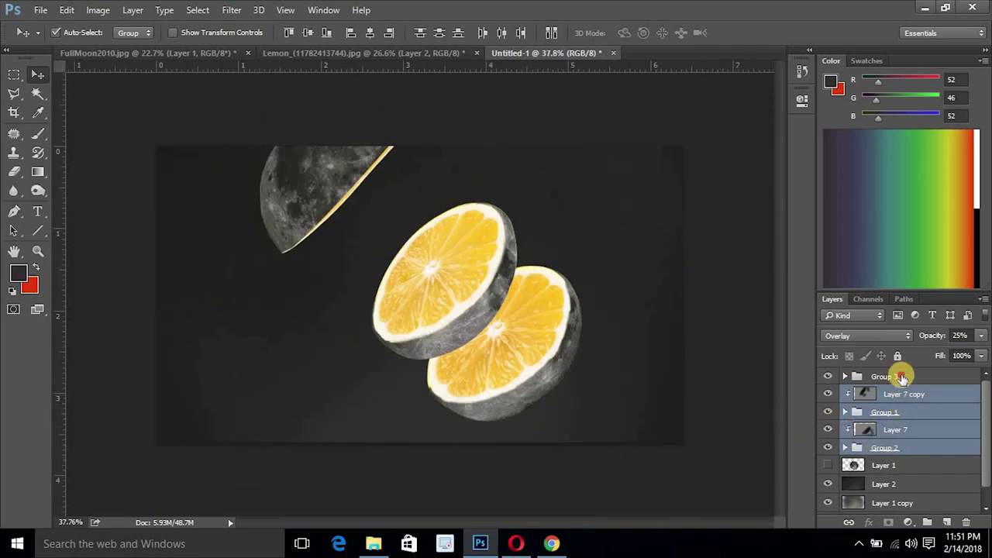
# Step: Shift the moon and lemons together right by about 0.43 in
pyautogui.keyDown('ctrl'); pyautogui.click(902, 378); pyautogui.keyUp('ctrl')
pyautogui.hotkey('ctrl', 't')
pyautogui.moveTo(266, 237); pyautogui.dragTo(297, 243)
pyautogui.press('Return')
pyautogui.hotkey('ctrl', '+')
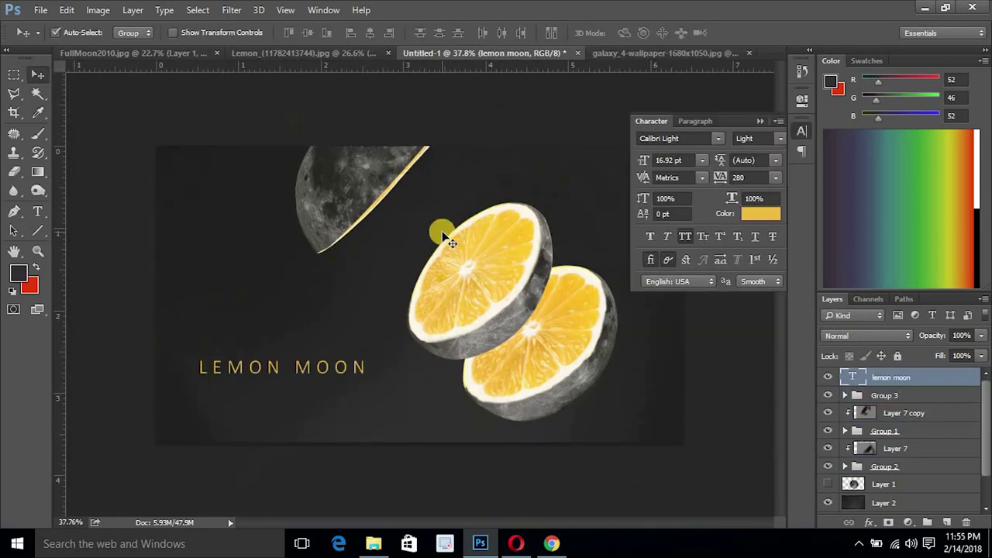
# Step: Bring the galaxy wallpaper in as Layer 8 and scale it about 122% to fill the canvas
pyautogui.click(650, 50)
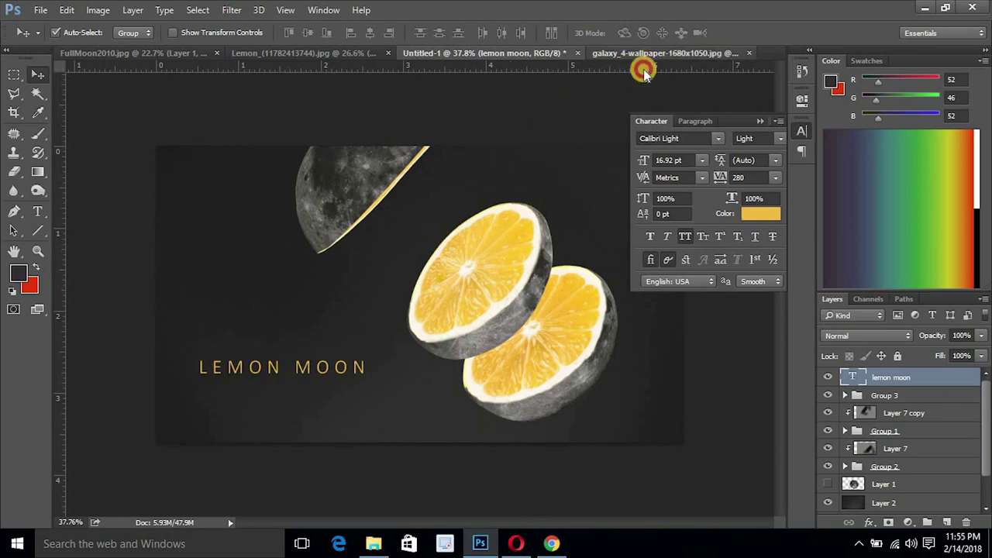
pyautogui.moveTo(489, 223)
pyautogui.mouseDown()
pyautogui.moveTo(446, 51)
pyautogui.moveTo(514, 317)
pyautogui.mouseUp()
pyautogui.hotkey('ctrl', 't')
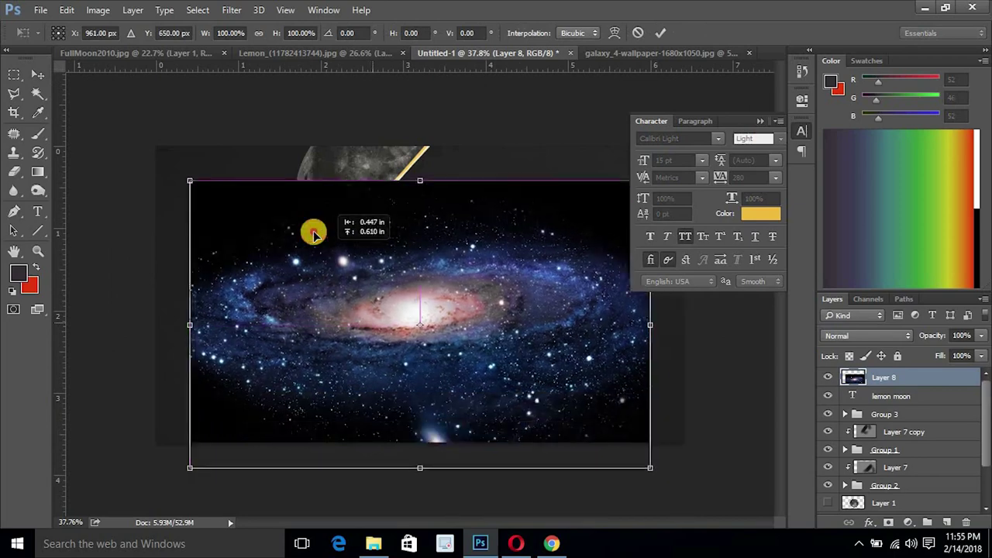
pyautogui.scroll(-3, 482, 193)
pyautogui.moveTo(576, 172)
pyautogui.mouseDown()
pyautogui.moveTo(617, 172)
pyautogui.moveTo(624, 159)
pyautogui.mouseUp()
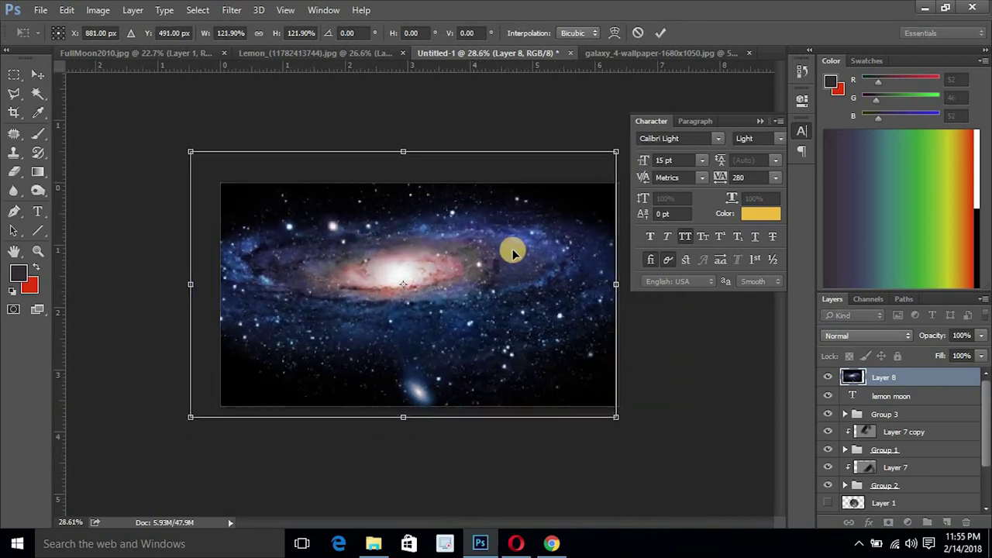
pyautogui.moveTo(511, 248); pyautogui.dragTo(522, 256)
pyautogui.press('Return')
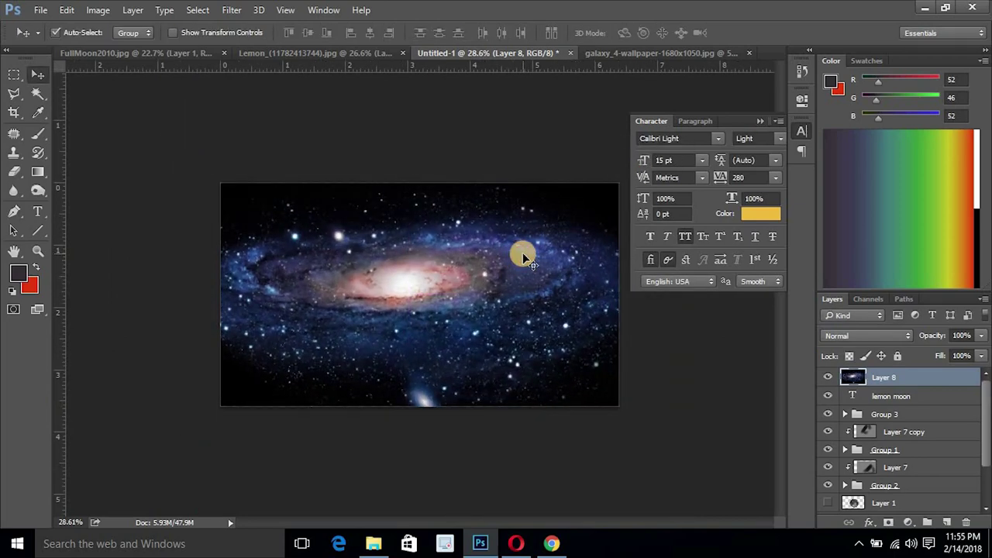
# Step: Desaturate the galaxy to grayscale and nudge it slightly upward
pyautogui.hotkey('ctrl', 'shift', 'u')
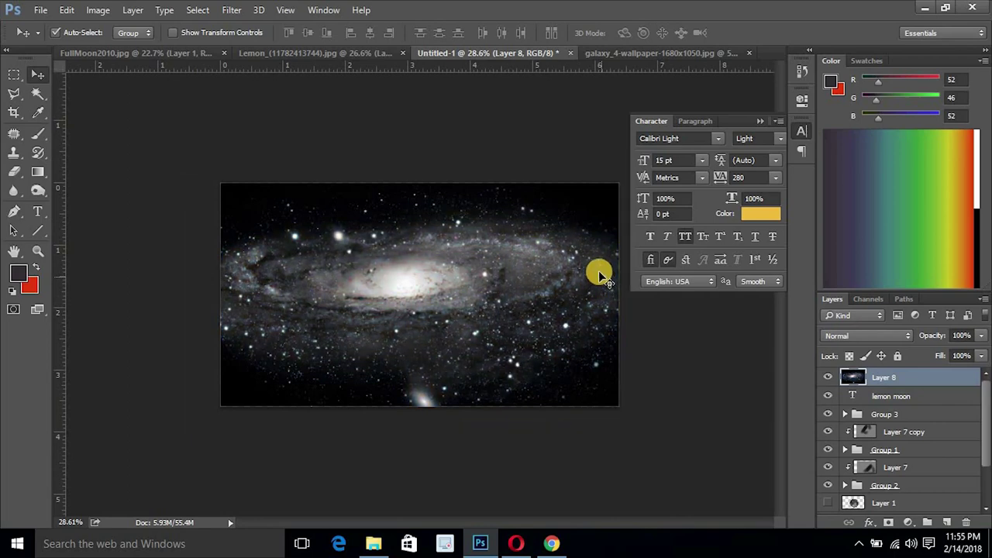
pyautogui.moveTo(500, 239); pyautogui.dragTo(500, 235)
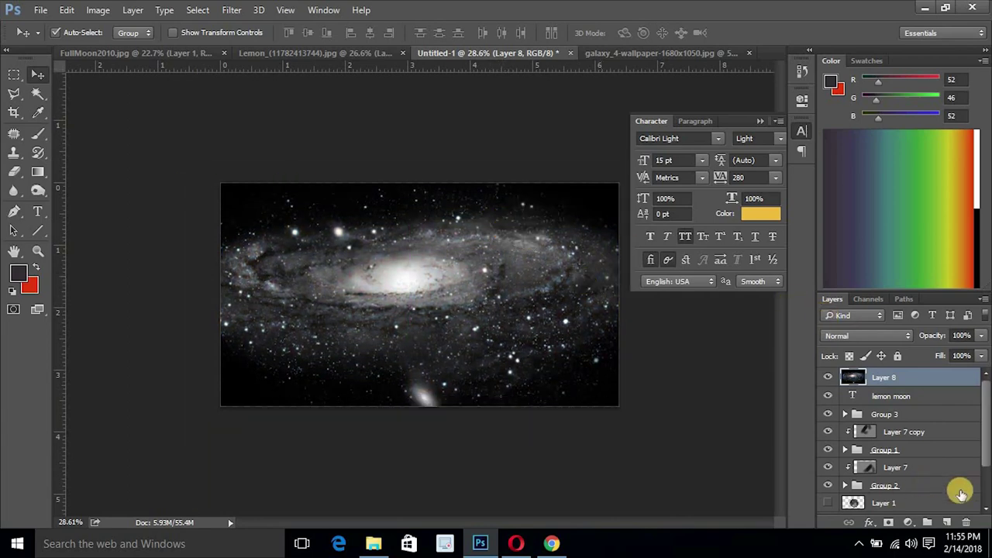
pyautogui.moveTo(929, 387); pyautogui.dragTo(944, 520)
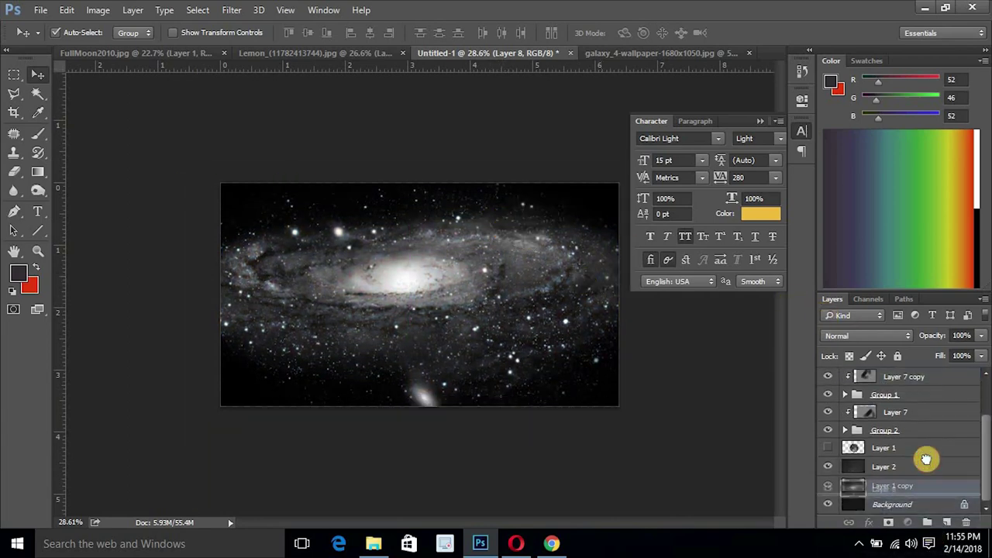
# Step: Place the galaxy layer above Layer 2 with Screen blend mode at 29% opacity
pyautogui.moveTo(944, 520); pyautogui.dragTo(935, 448)
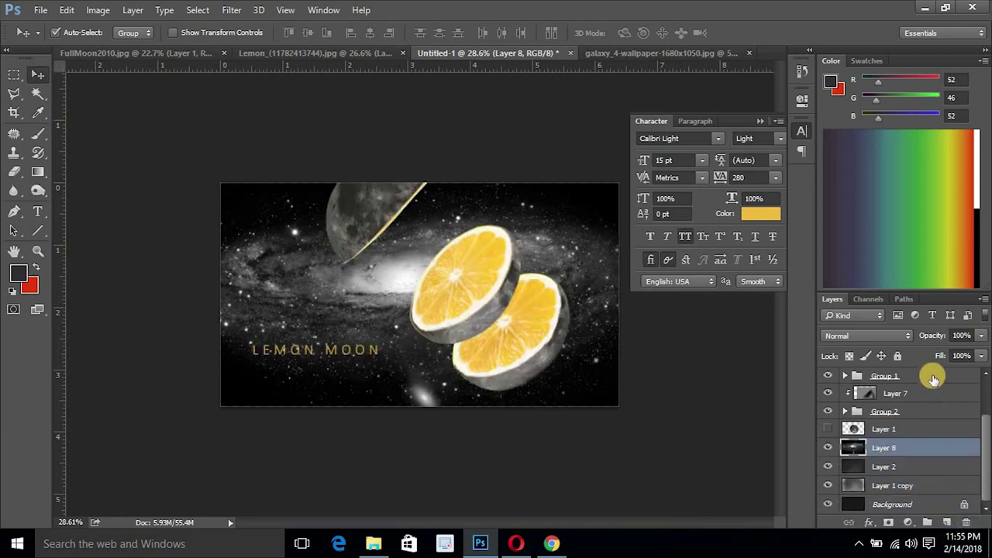
pyautogui.click(881, 335)
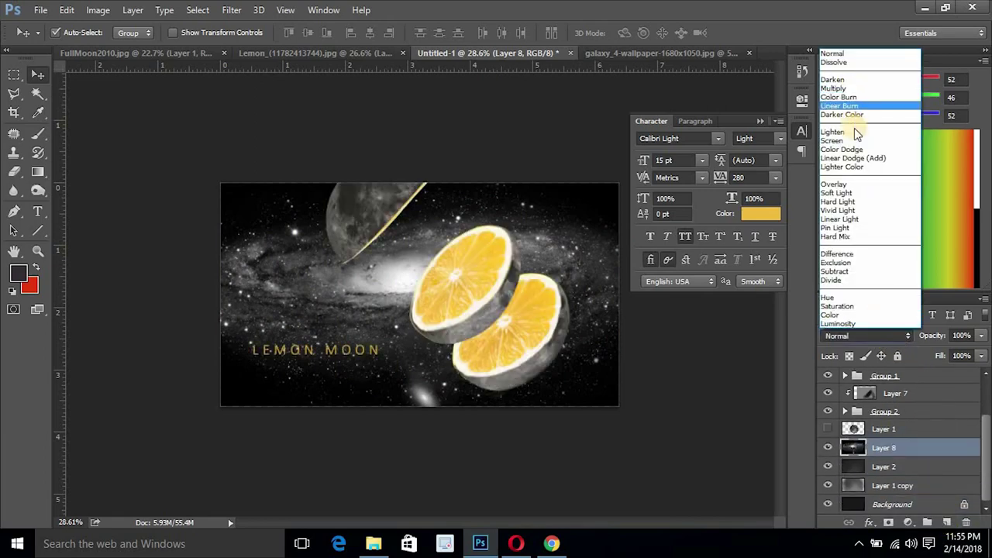
pyautogui.click(849, 140)
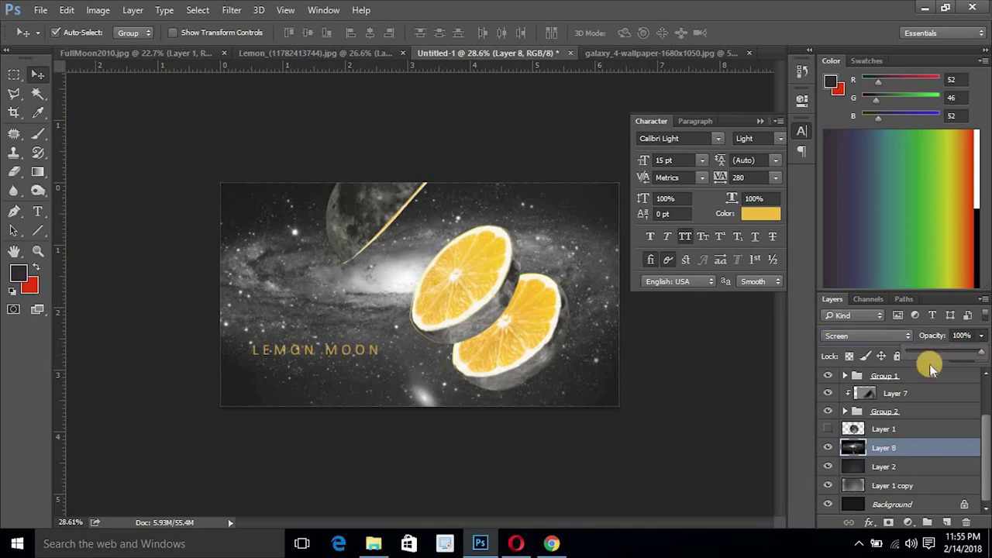
pyautogui.moveTo(930, 351); pyautogui.dragTo(931, 354)
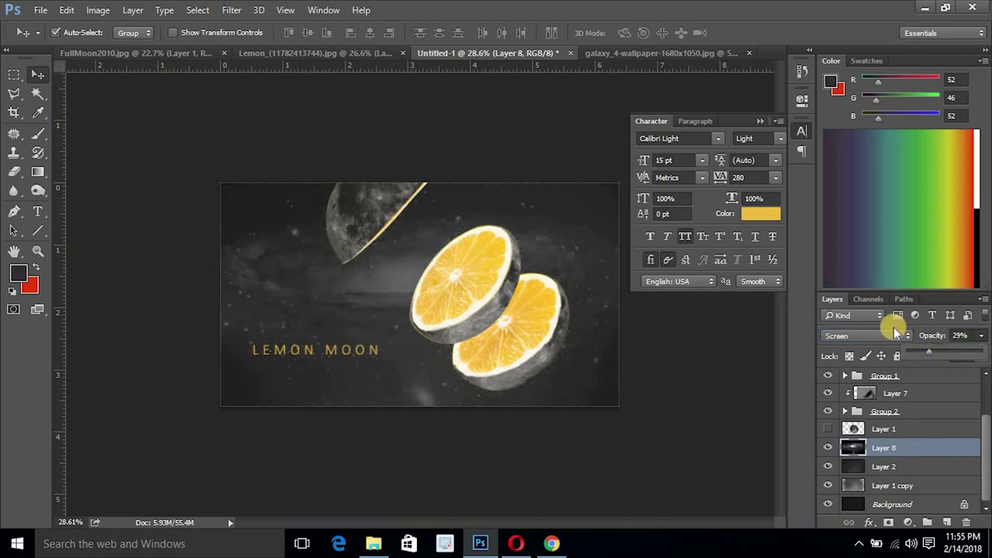
# Step: Move the LEMON MOON title slightly down and enlarge it
pyautogui.keyDown('alt'); pyautogui.click(397, 226); pyautogui.keyUp('alt')
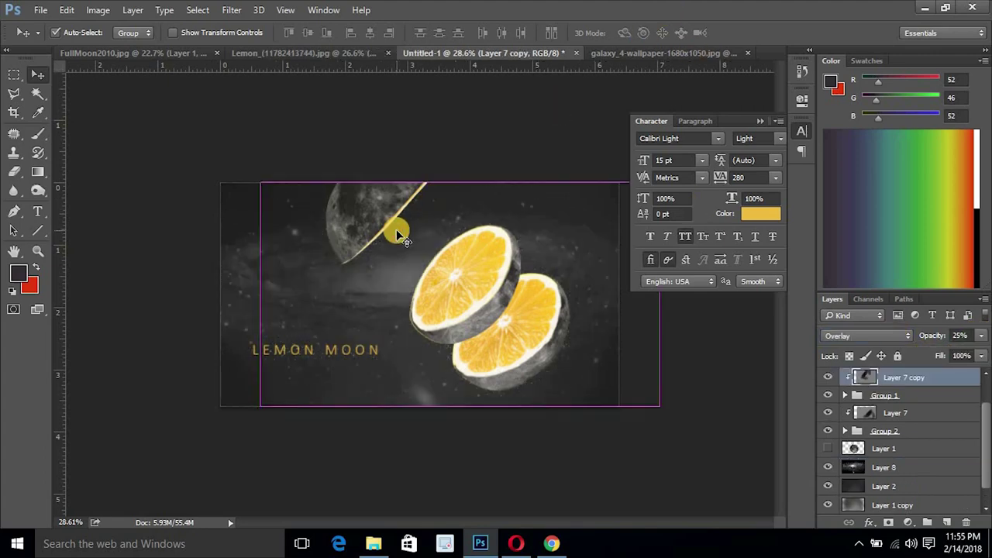
pyautogui.scroll(3, 397, 233)
pyautogui.moveTo(312, 397)
pyautogui.mouseDown()
pyautogui.moveTo(307, 418)
pyautogui.moveTo(355, 394)
pyautogui.mouseUp()
pyautogui.hotkey('ctrl', 't')
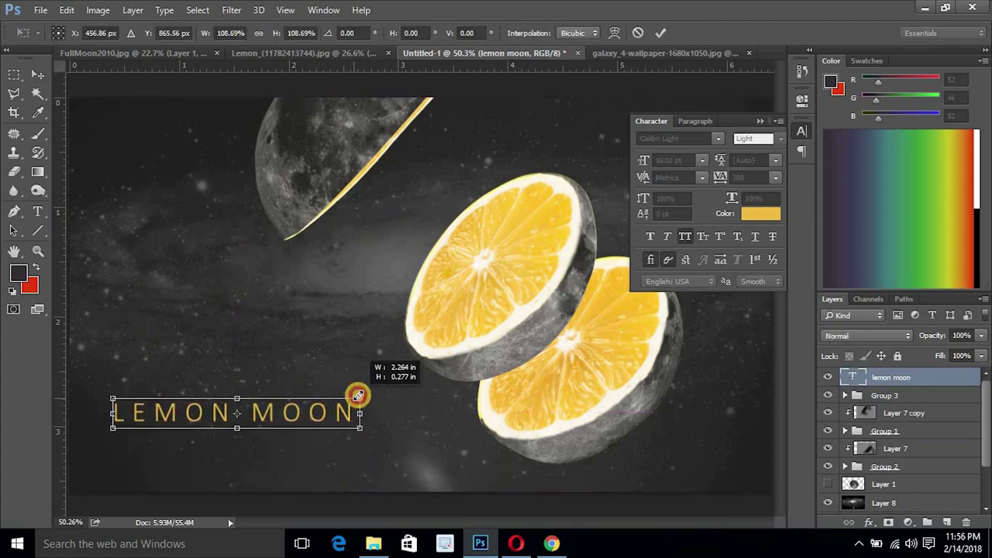
pyautogui.press('Return')
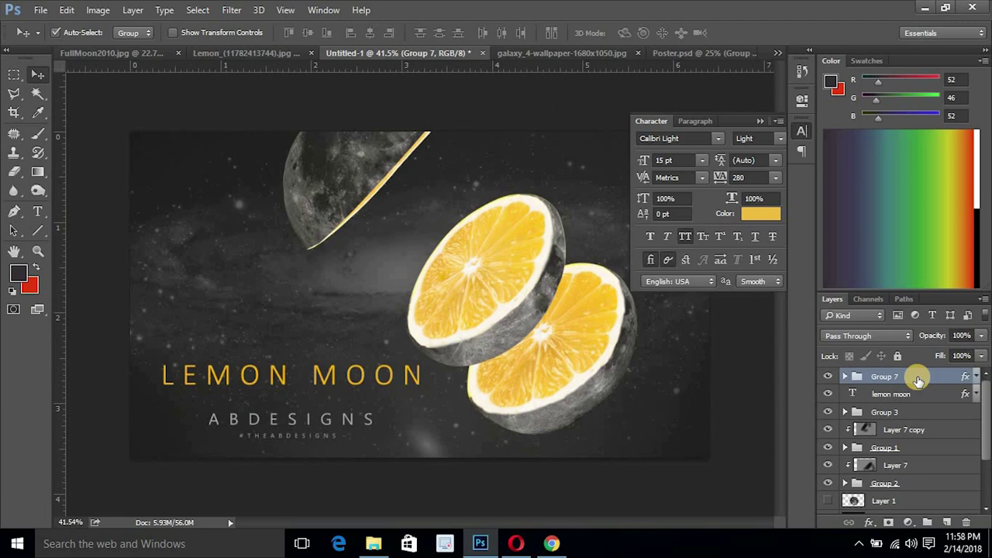
# Step: Stamp all visible layers into Layer 9 and apply Lens Blur with radius 30
pyautogui.hotkey('ctrl', 'shift', 'alt', 'e')
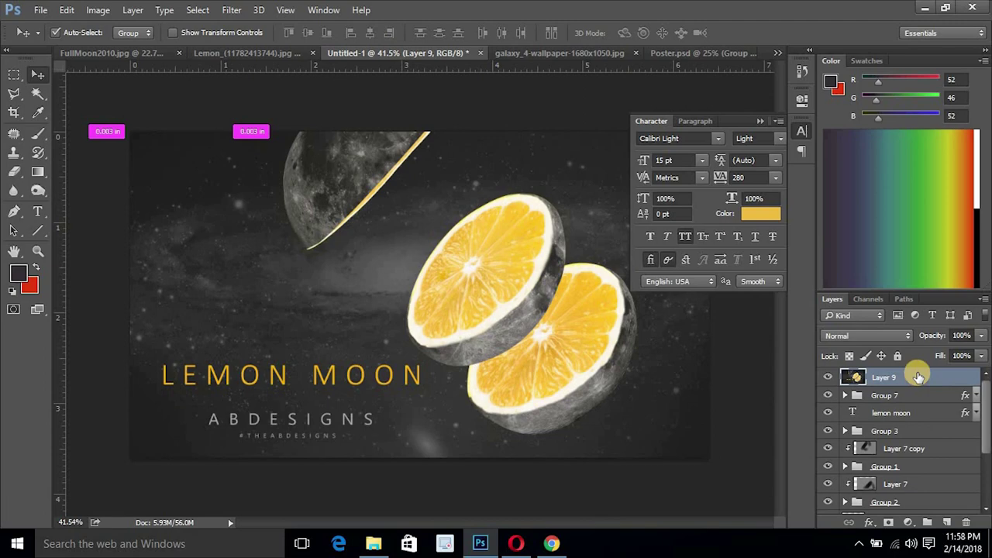
pyautogui.click(234, 10)
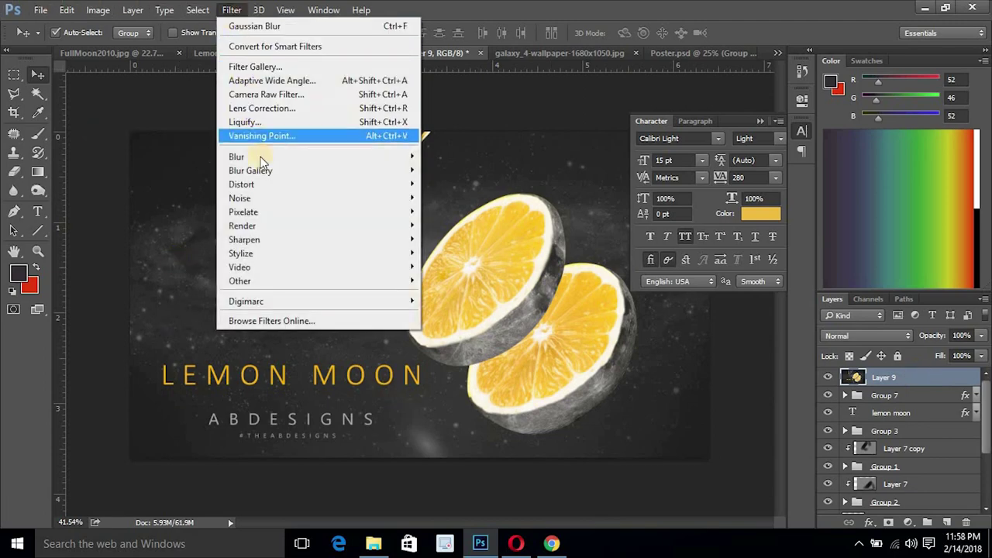
pyautogui.moveTo(236, 156)
pyautogui.click(458, 227)
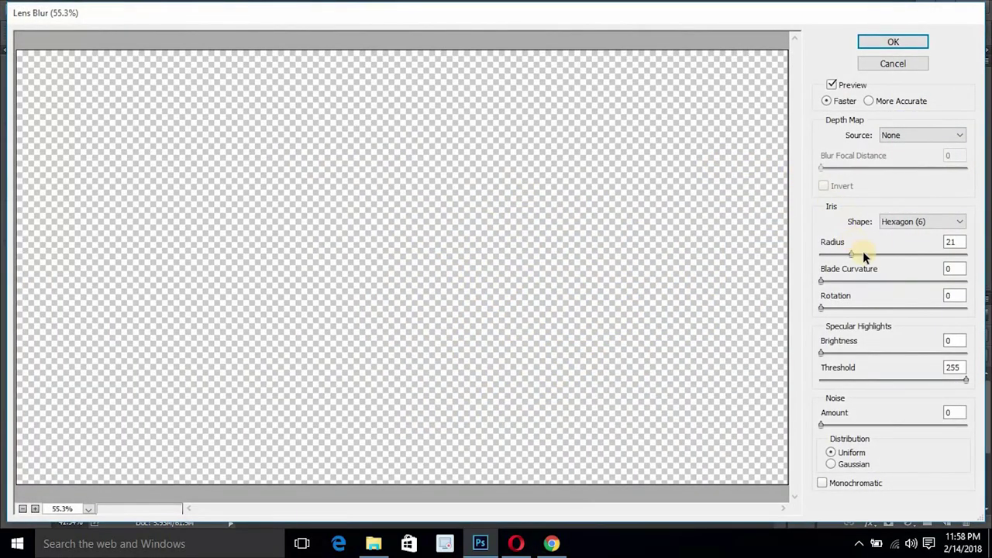
pyautogui.click(862, 253)
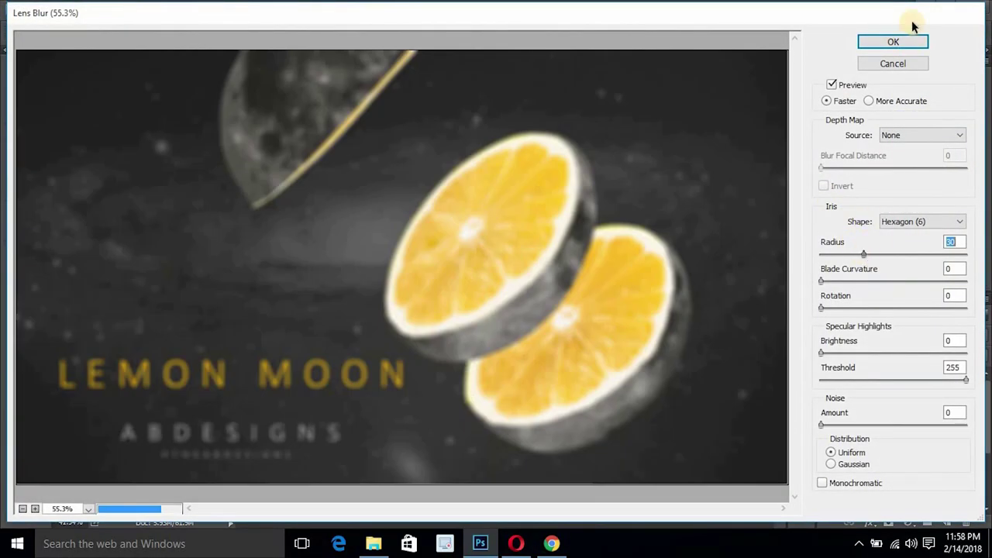
pyautogui.click(894, 42)
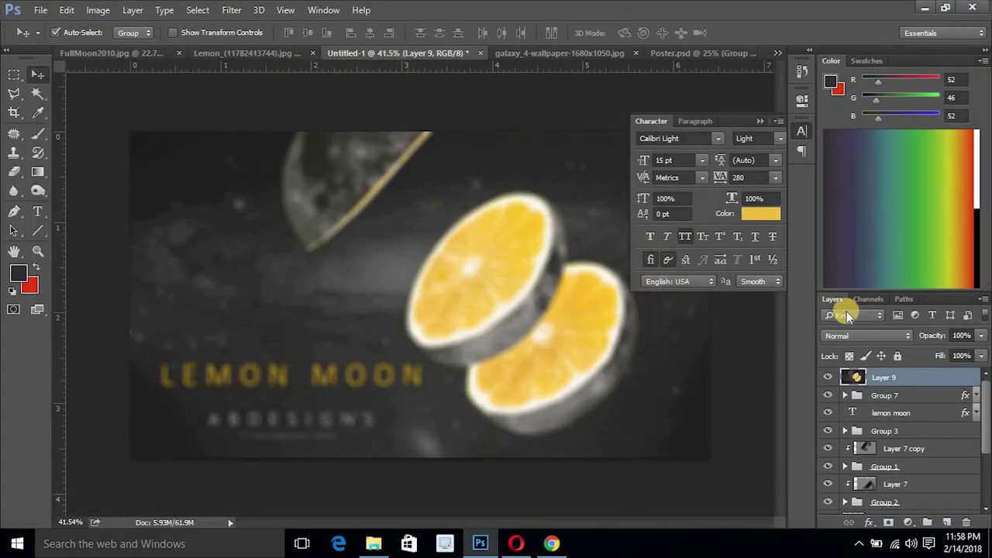
# Step: Mask Layer 9 and brush black over the lemons, moon and title at 43% flow
pyautogui.click(891, 521)
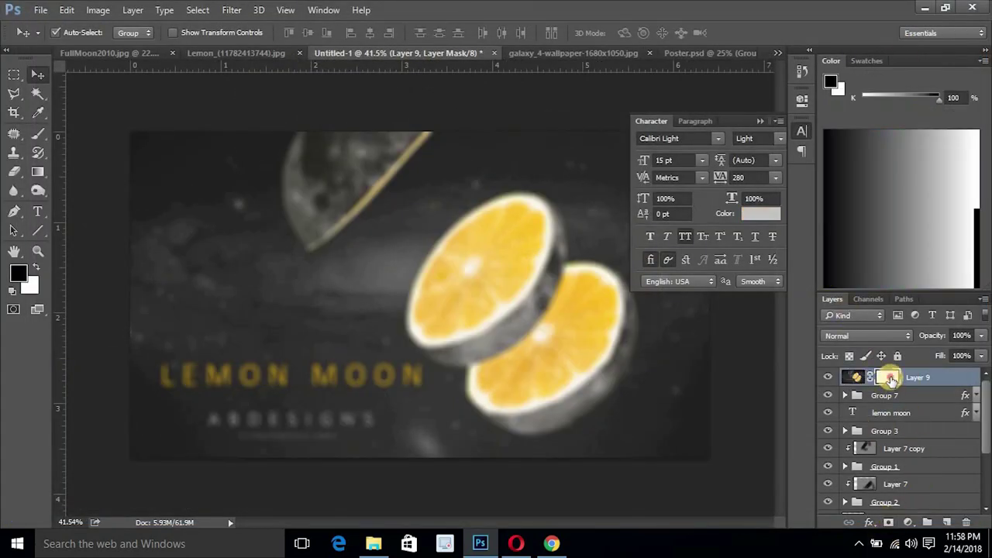
pyautogui.press('b')
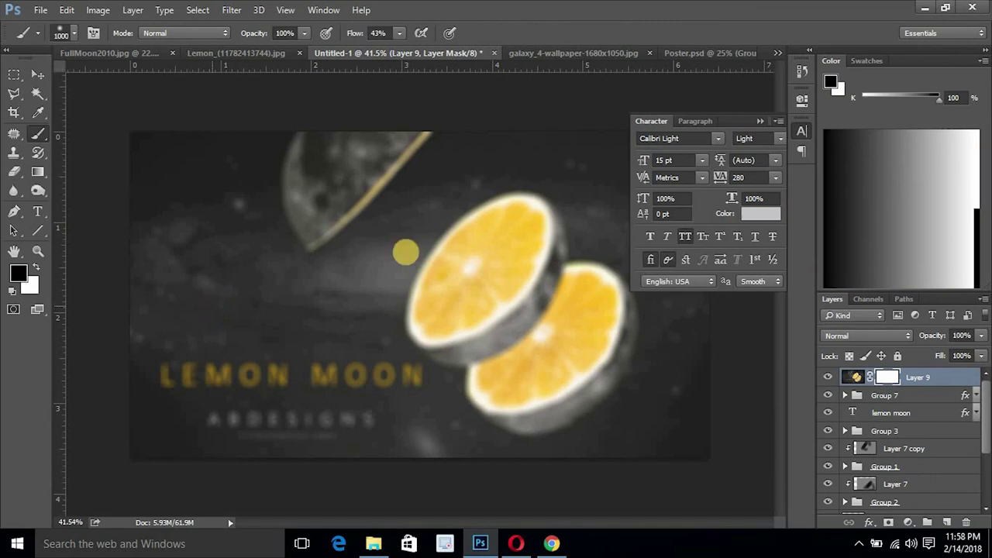
pyautogui.click(413, 306)
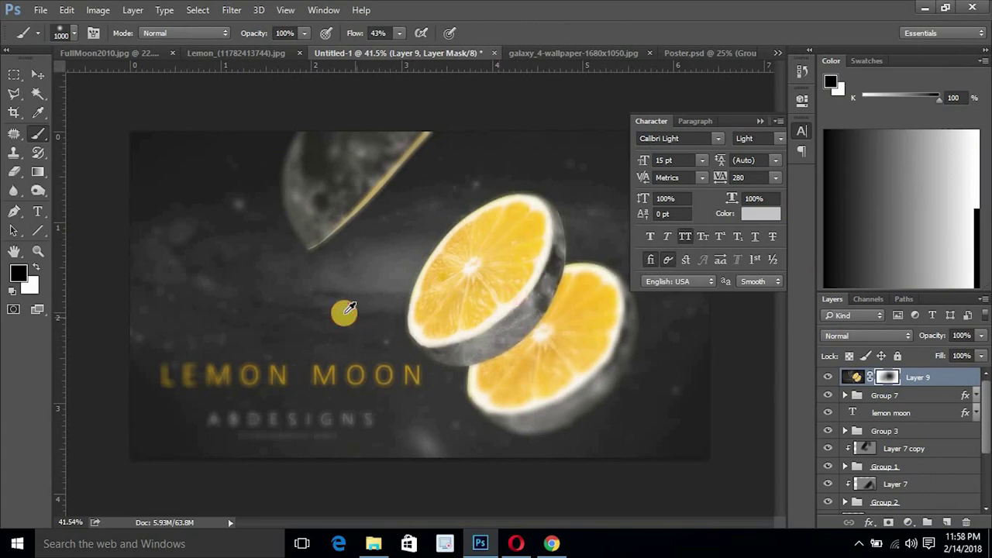
pyautogui.scroll(-2, 343, 310)
pyautogui.click(324, 309)
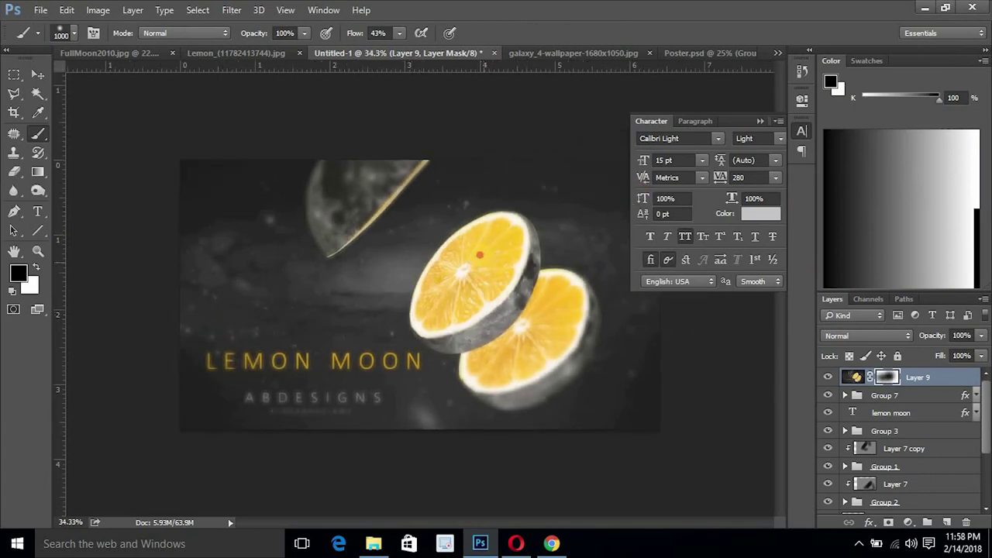
pyautogui.scroll(-1, 428, 303)
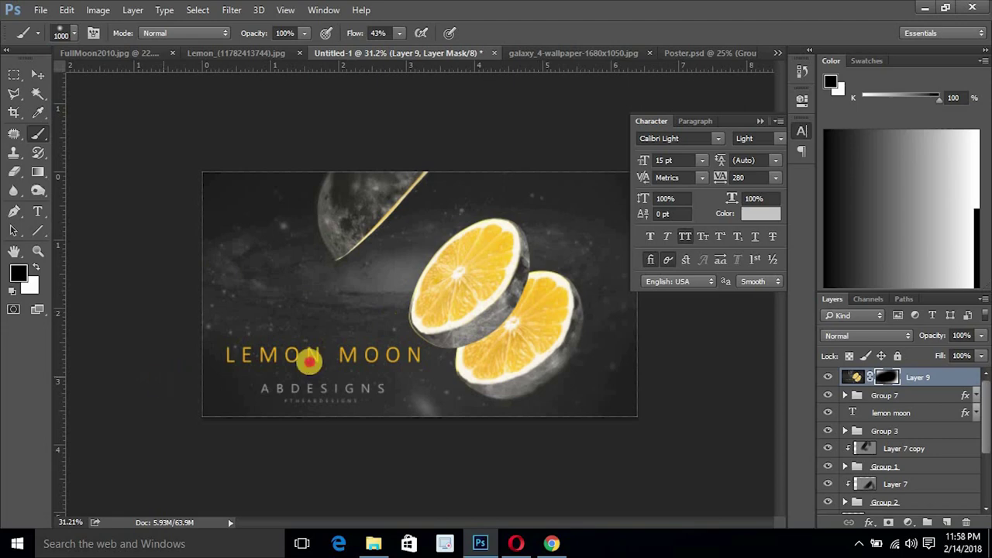
pyautogui.scroll(2, 438, 315)
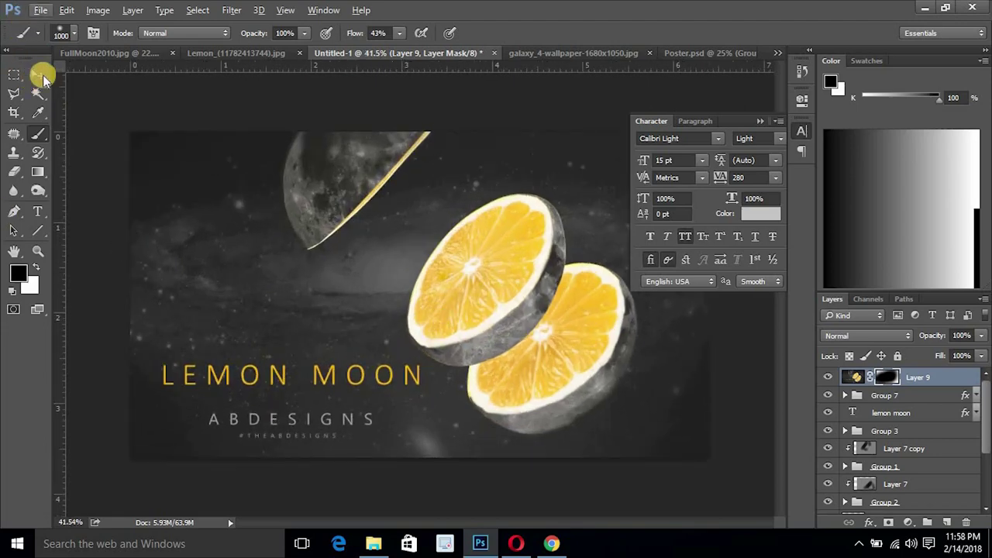
# Step: Show the finished poster in full screen mode and fit it to the screen
pyautogui.click(37, 75)
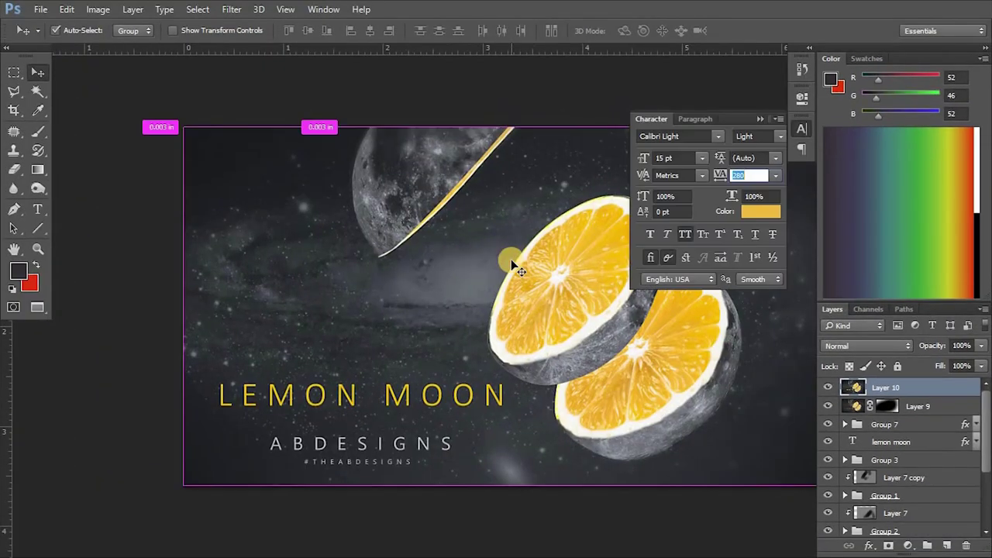
pyautogui.click(399, 225)
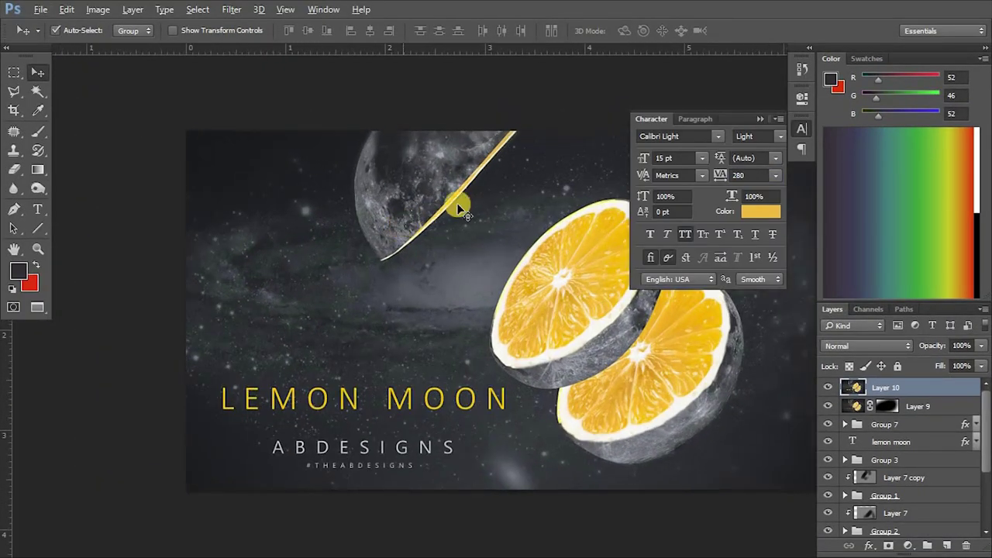
pyautogui.press('f')
pyautogui.press('f')
pyautogui.hotkey('ctrl', 't')
pyautogui.press('Escape')
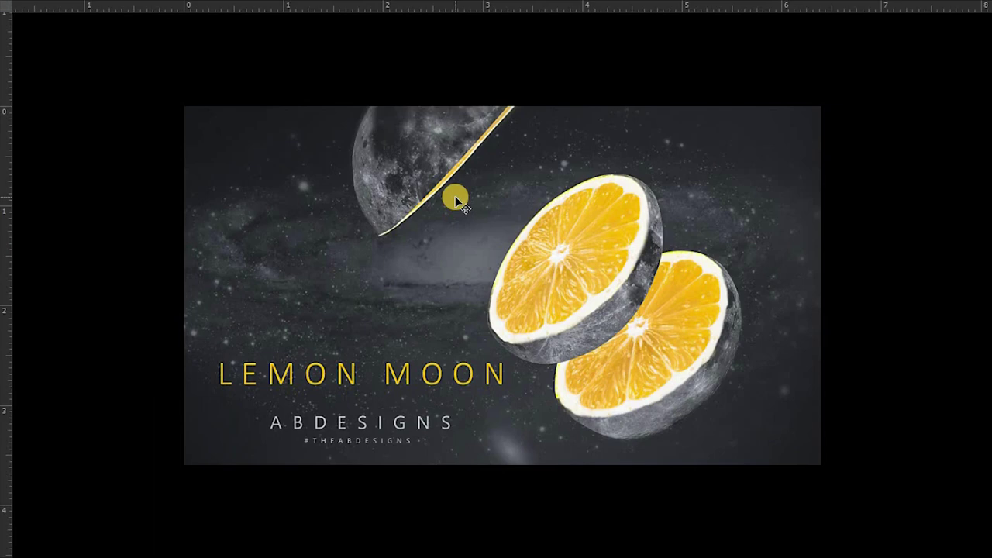
pyautogui.hotkey('ctrl', '0')
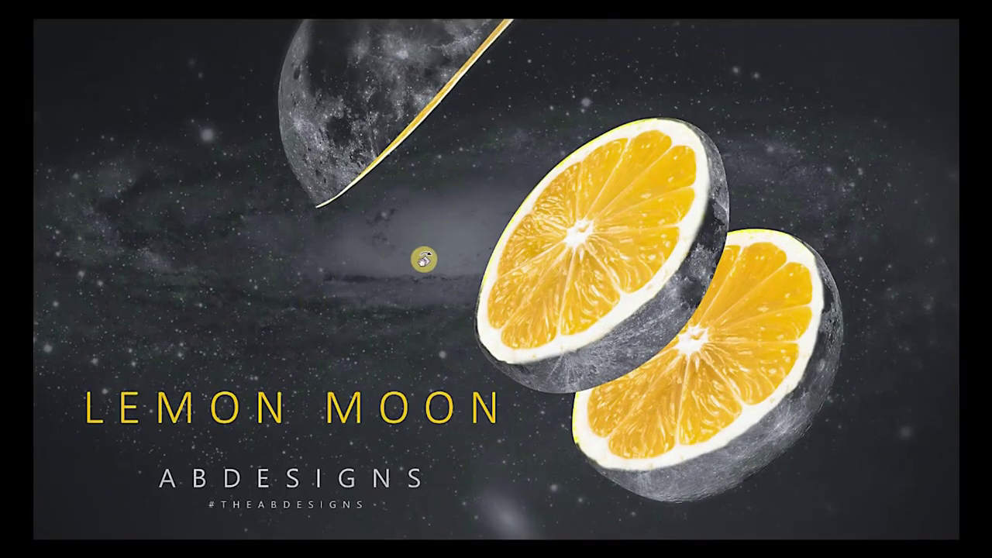